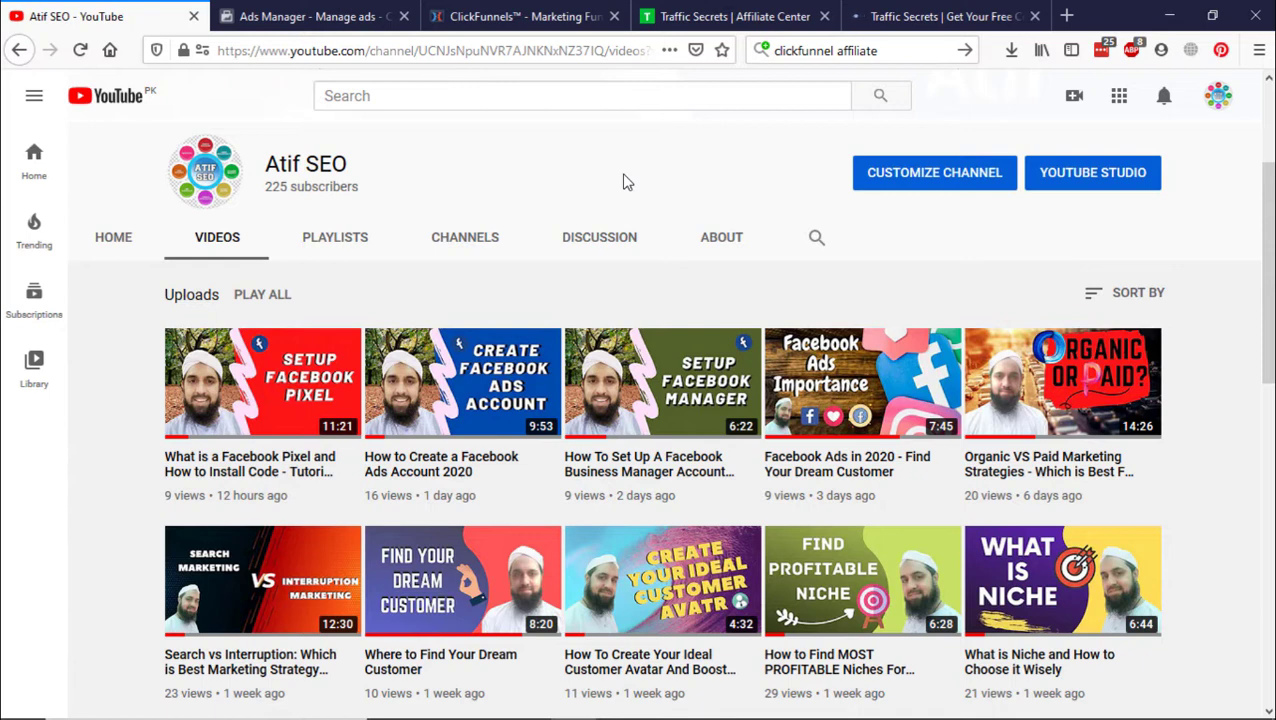
Switch to the ClickFunnels affiliate dashboard and look through the funnels listed under Breakdown by Funnel.
left_click(488, 17)
scroll(1252, 390, "down", 5)
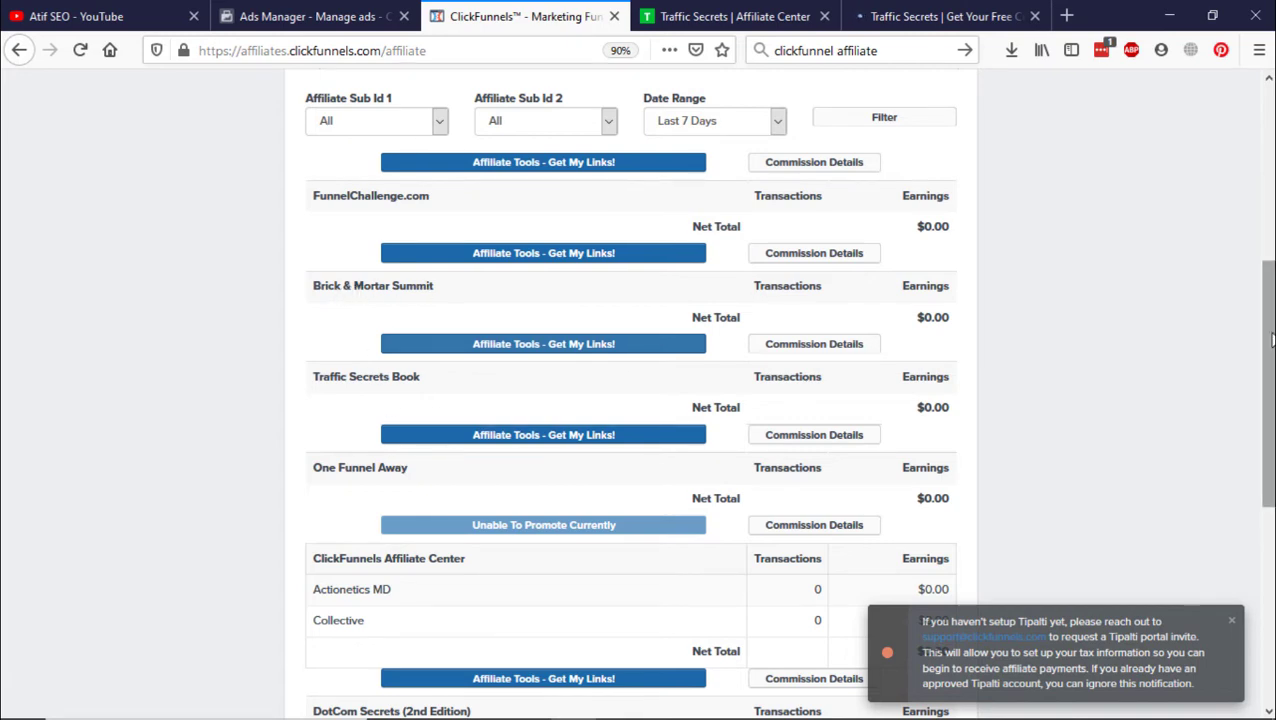
scroll(1271, 368, "down", 1)
left_click_drag(1271, 368, 1268, 333)
Switch to the Traffic Secrets Affiliate Center page and examine its affiliate commission breakdown, highlighting the commission level line.
left_click(736, 16)
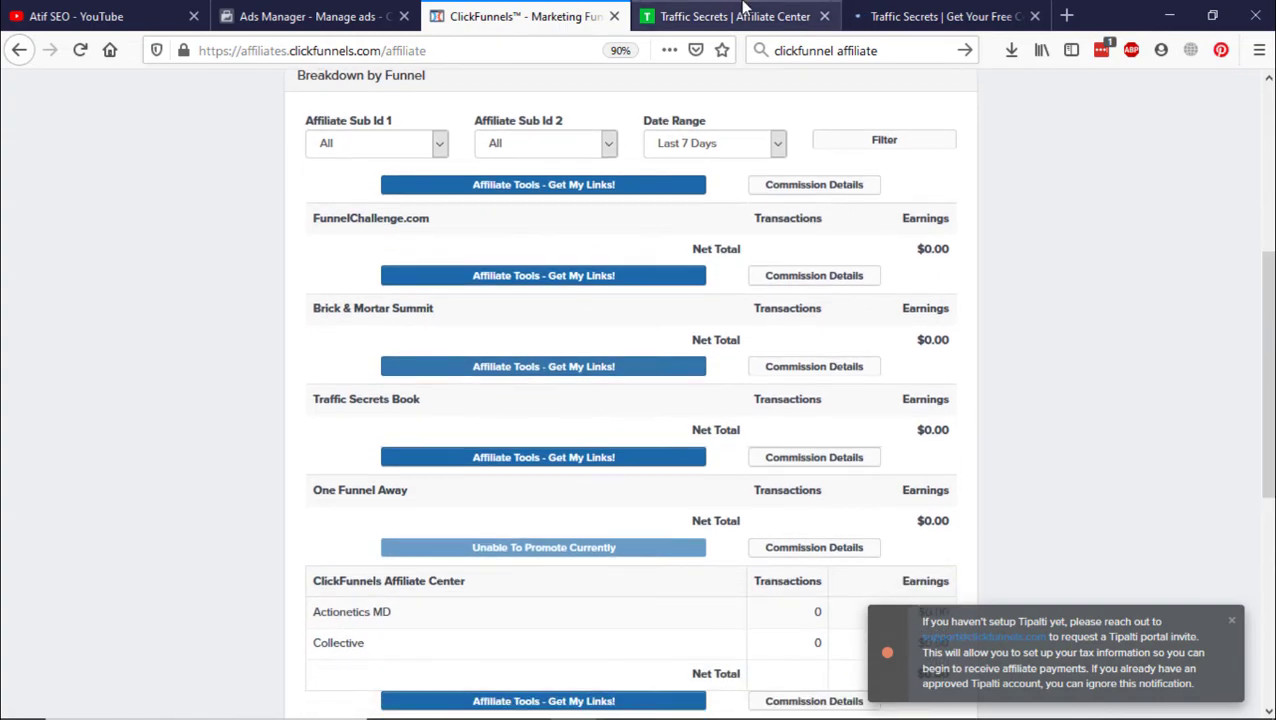
left_click_drag(1269, 608, 1269, 100)
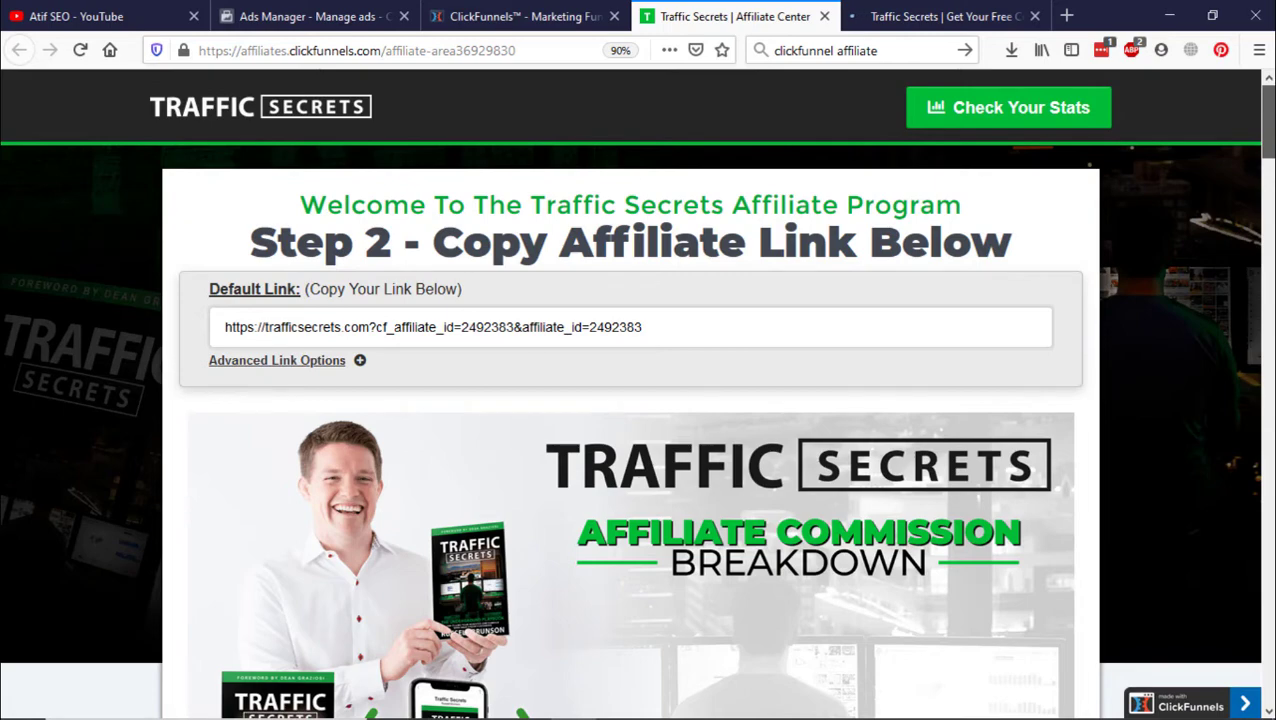
left_click_drag(1268, 100, 1262, 171)
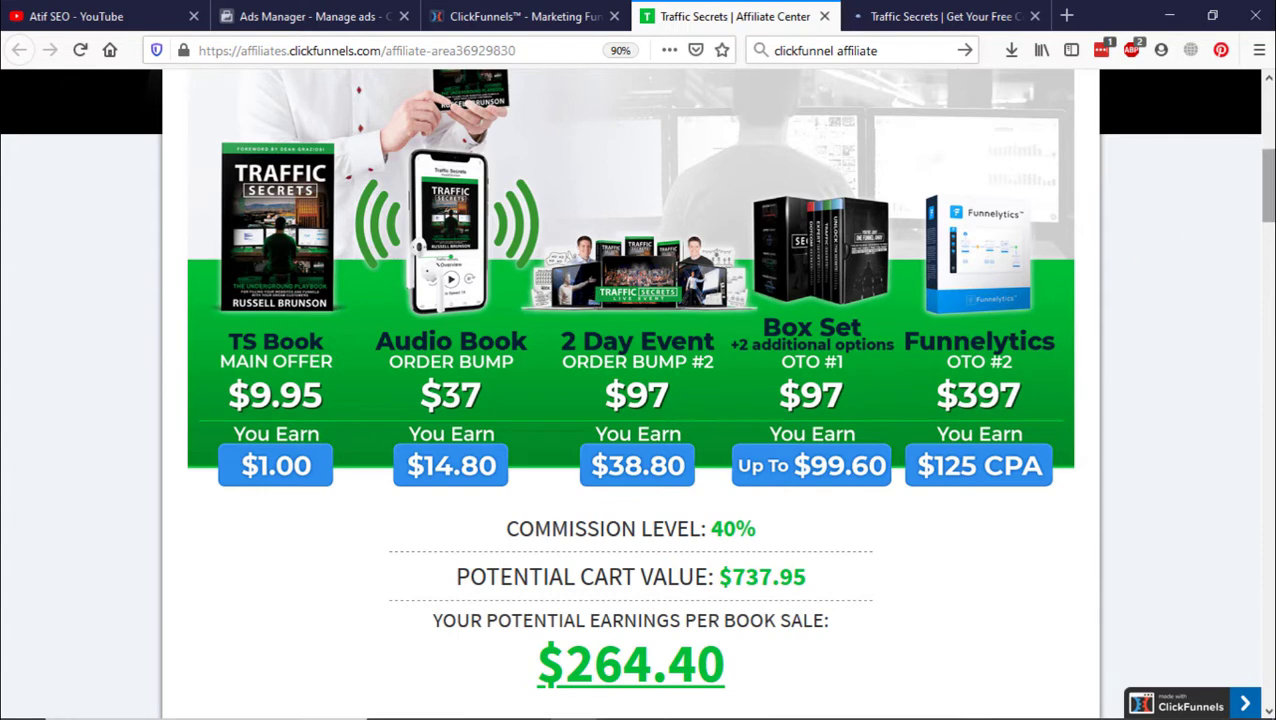
left_click_drag(1268, 187, 1262, 163)
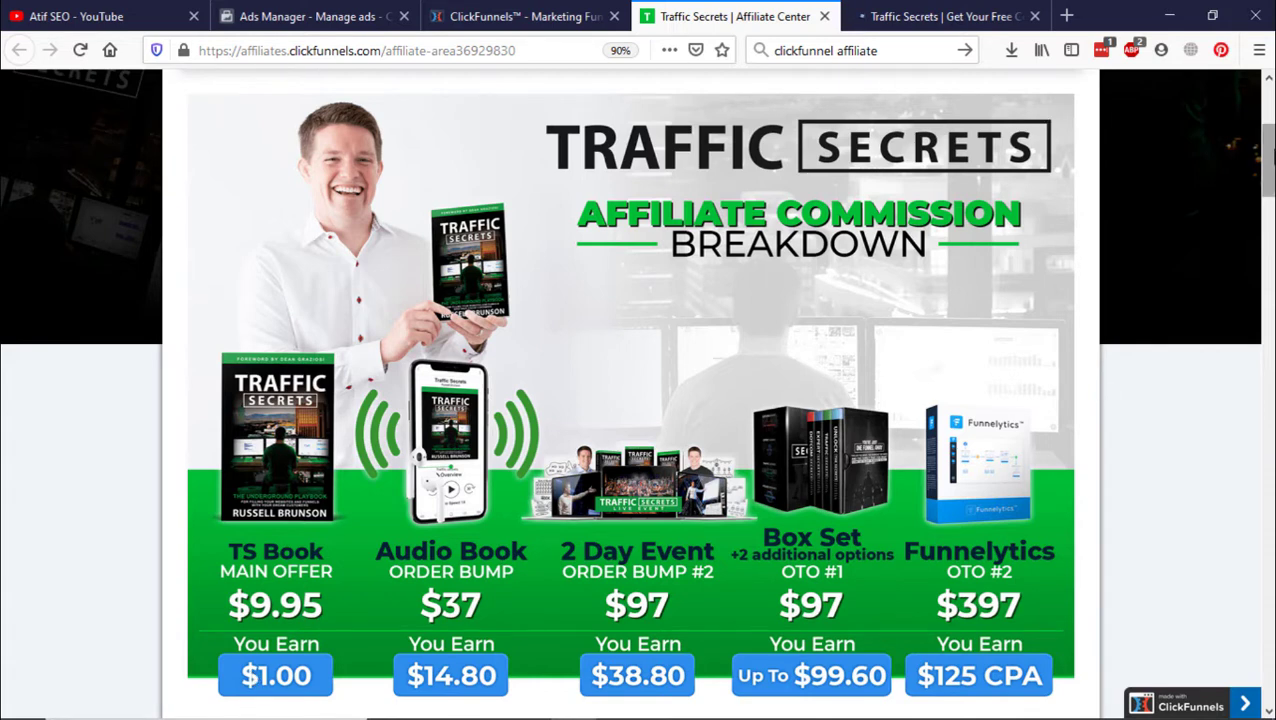
scroll(1268, 175, "down", 3)
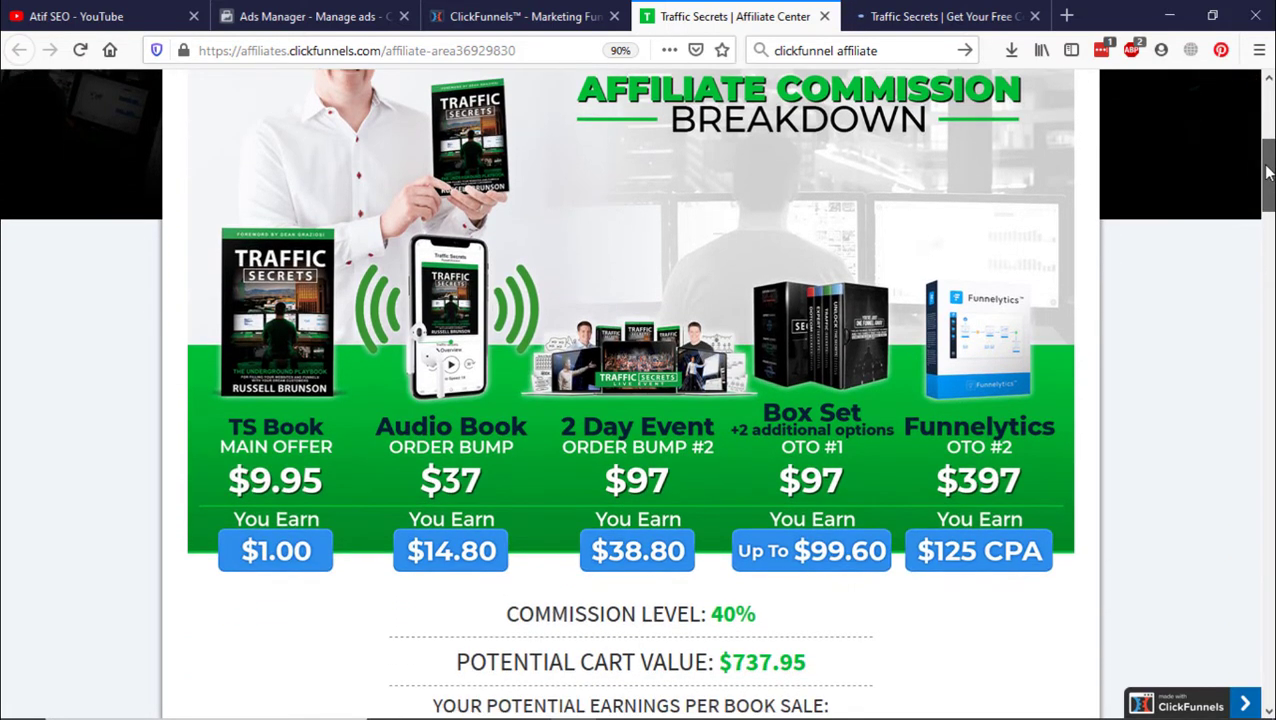
scroll(1268, 175, "down", 1)
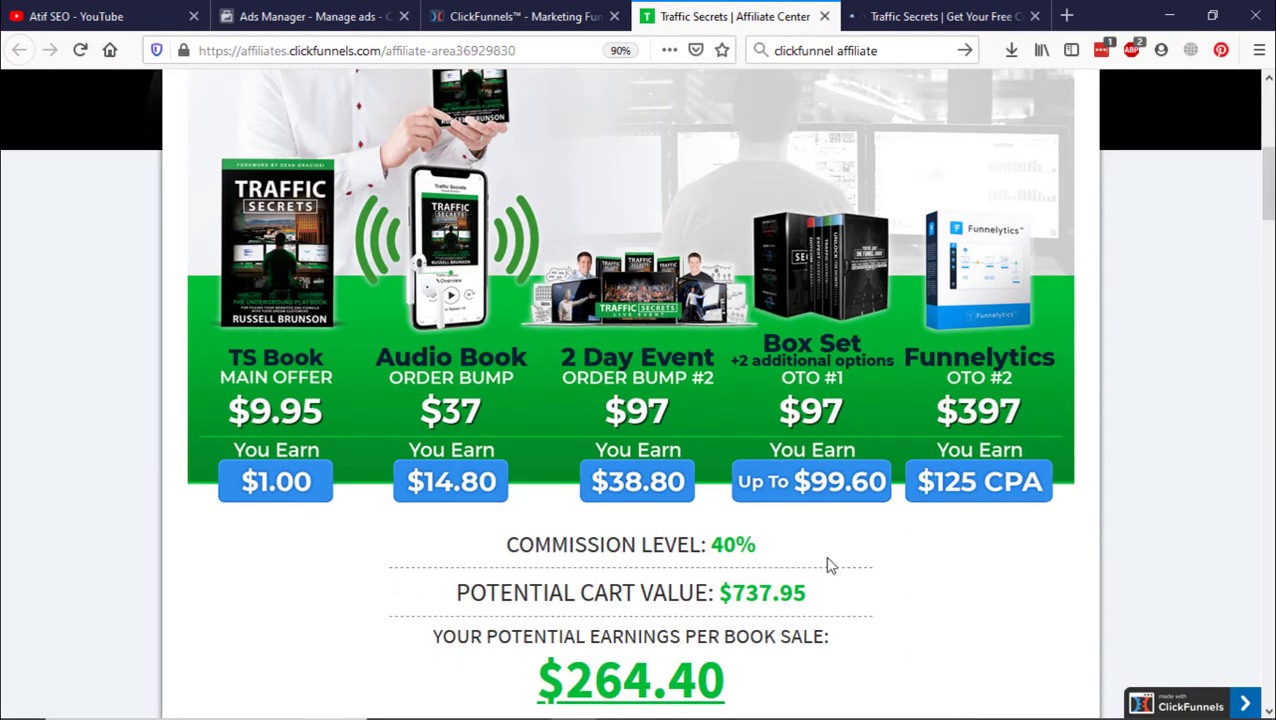
left_click_drag(712, 544, 506, 548)
left_click(760, 550)
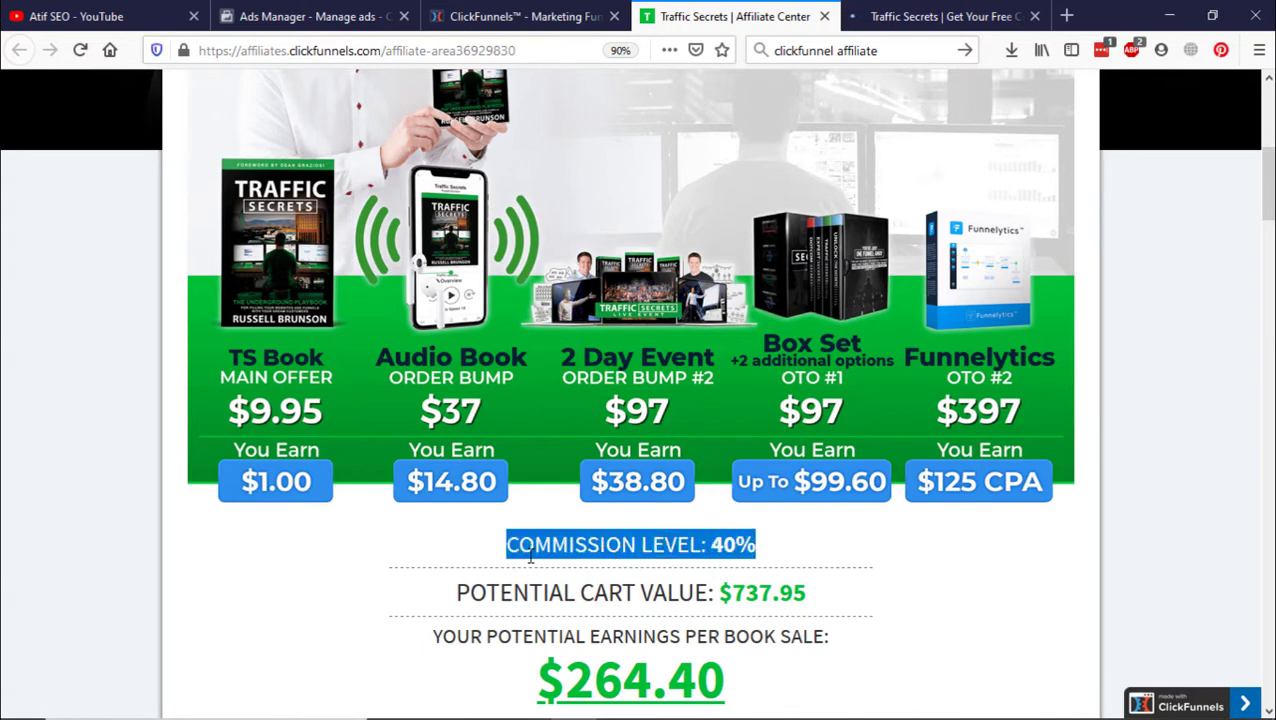
left_click(530, 553)
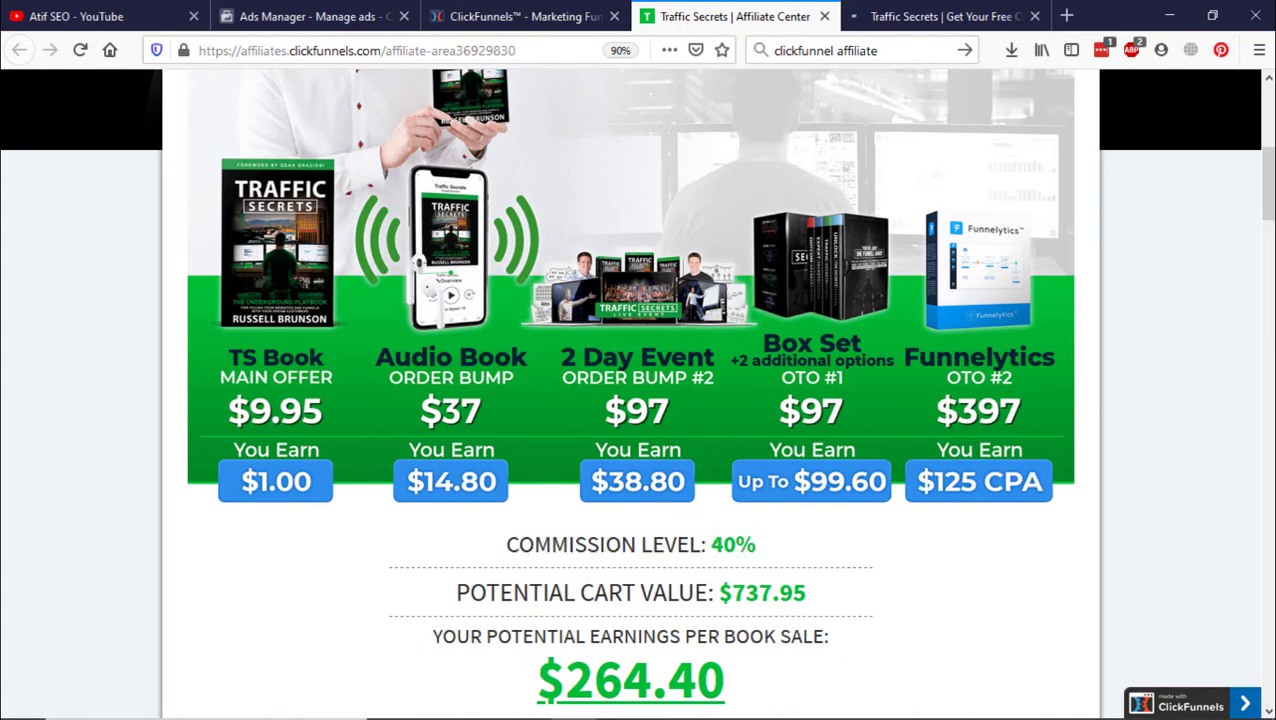
scroll(1266, 180, "up", 3)
scroll(1266, 180, "up", 1)
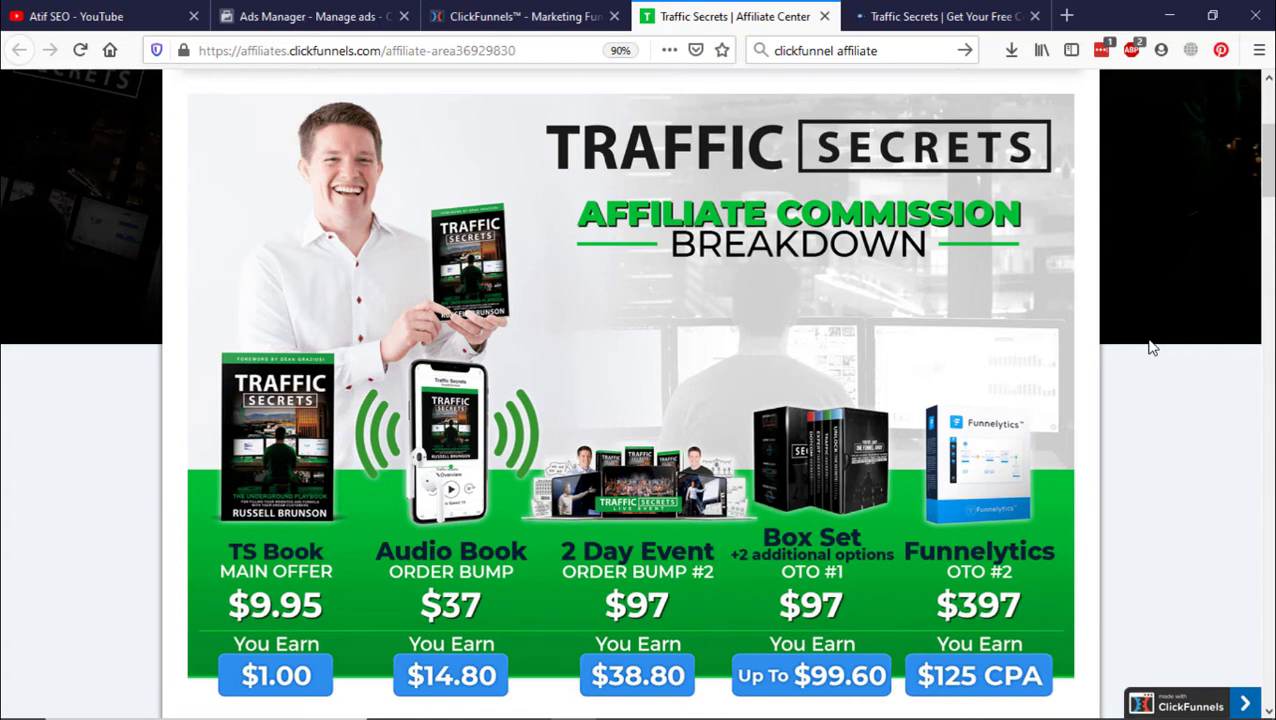
Inspect the default affiliate link of the Traffic Secrets program, highlighting the full link and its affiliate ID part.
scroll(1199, 267, "up", 5)
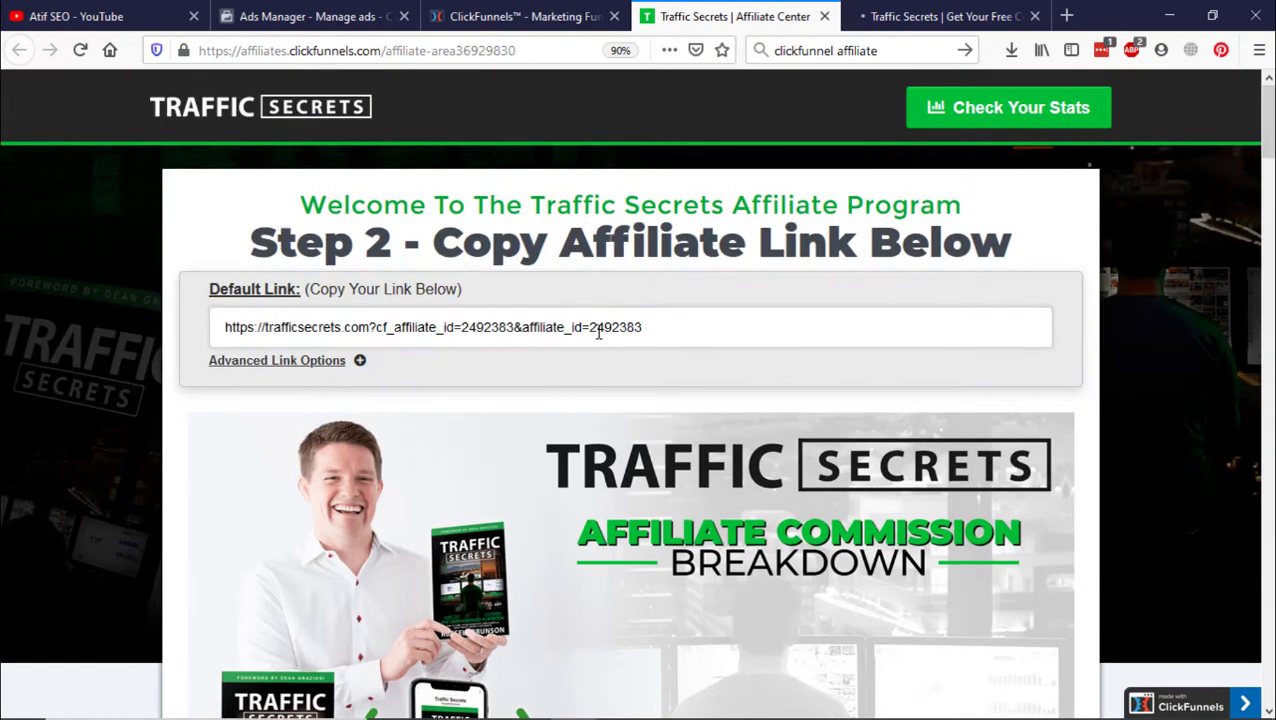
left_click_drag(649, 327, 185, 327)
left_click(362, 327)
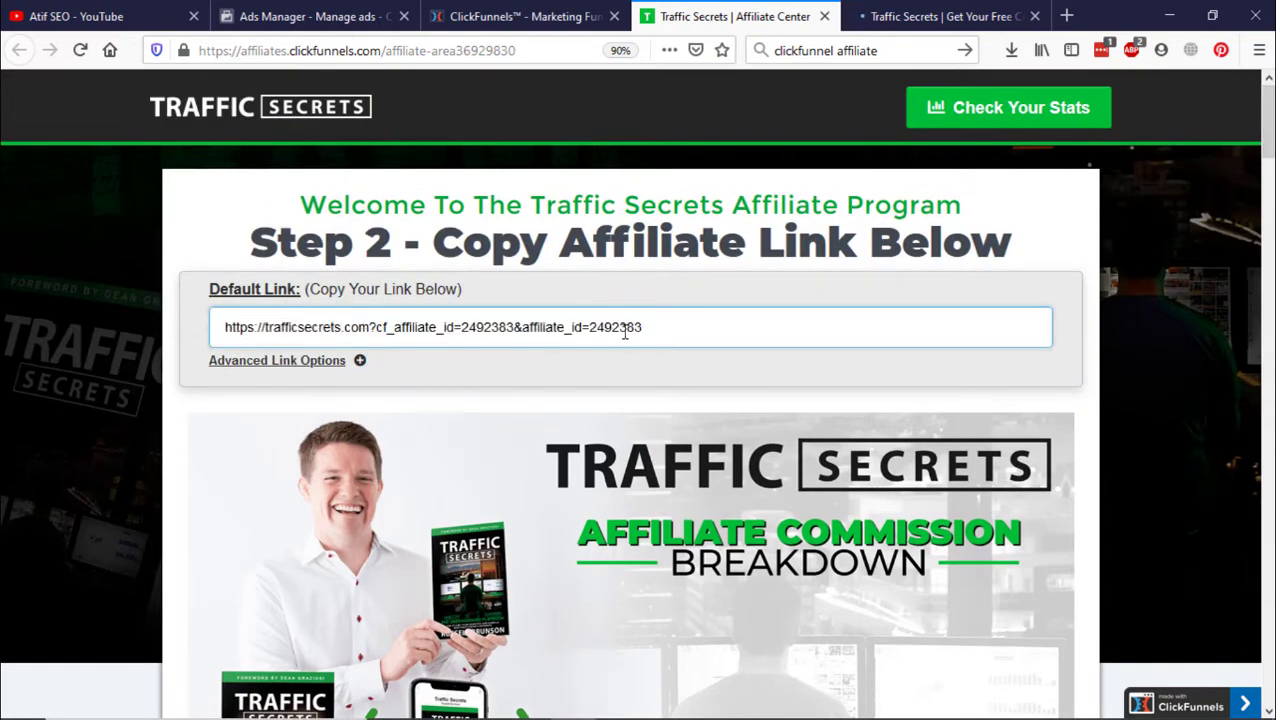
left_click_drag(589, 327, 644, 326)
triple_click(649, 327)
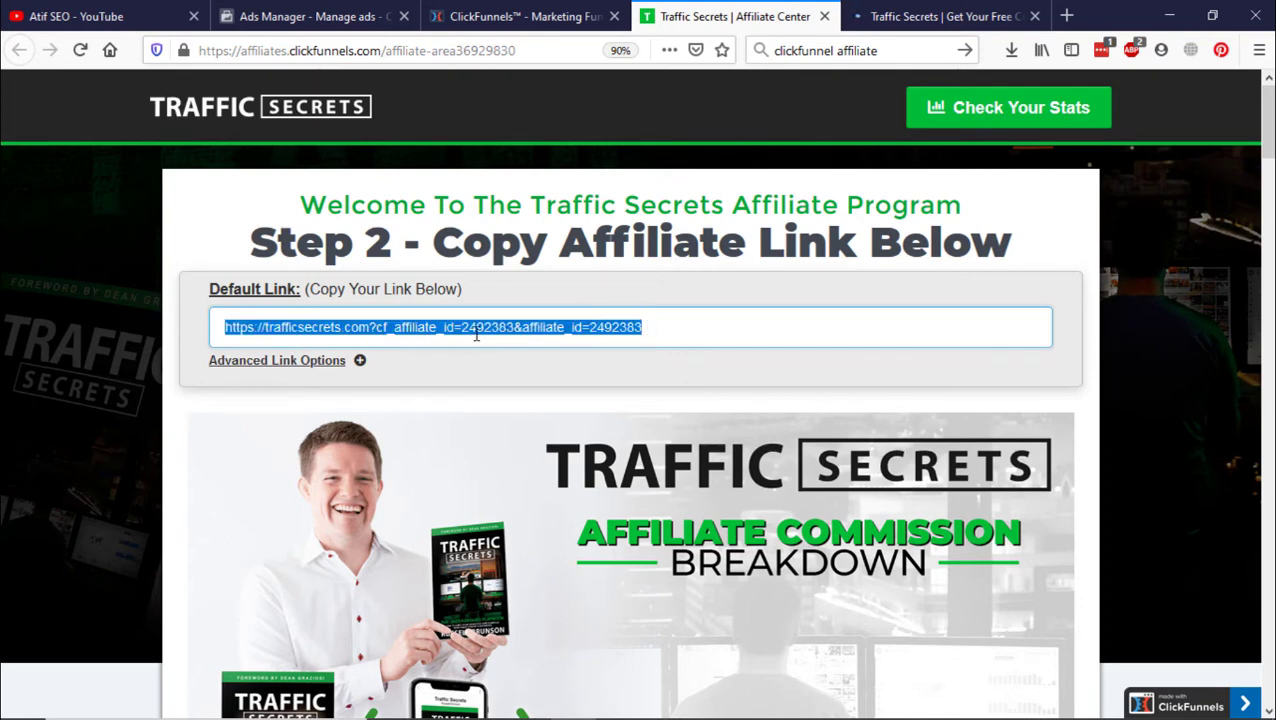
left_click(758, 322)
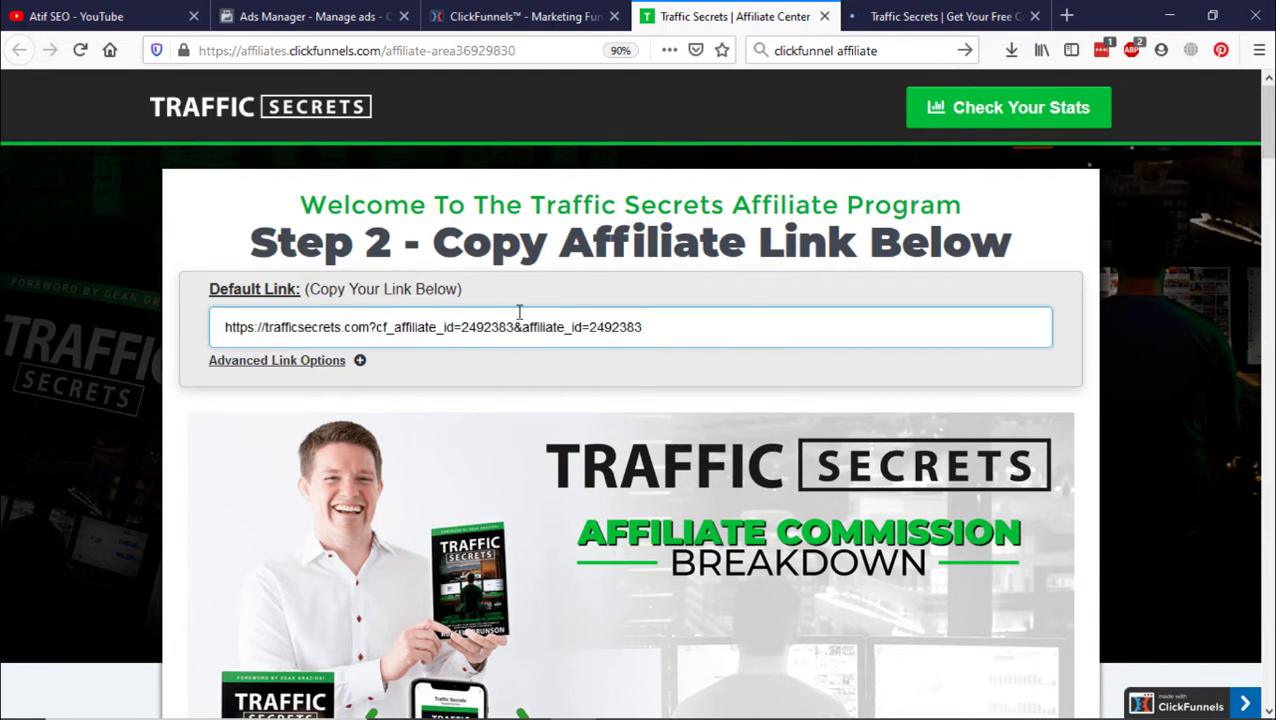
left_click_drag(589, 326, 642, 326)
left_click(655, 326)
Review the price and affiliate payout of each product from the TS Book to Funnelytics in the commission breakdown.
scroll(1270, 176, "down", 4)
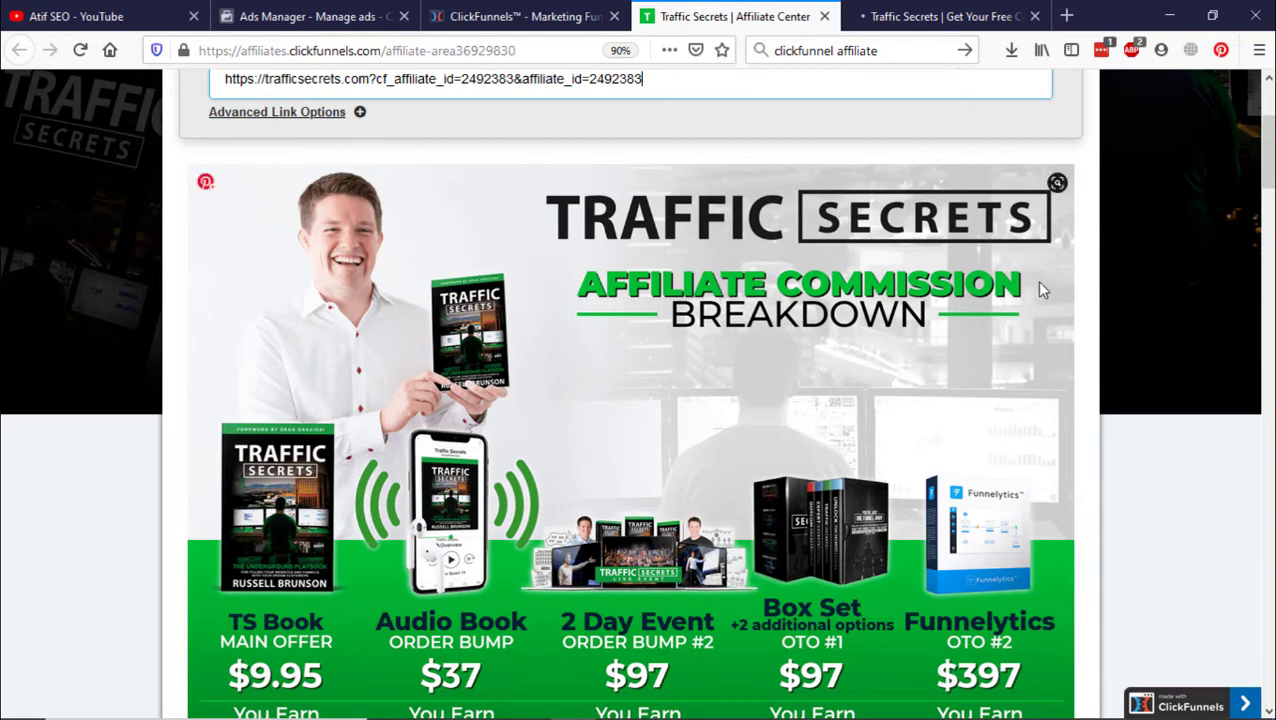
scroll(1268, 172, "up", 2)
scroll(1268, 172, "down", 3)
scroll(1268, 175, "down", 2)
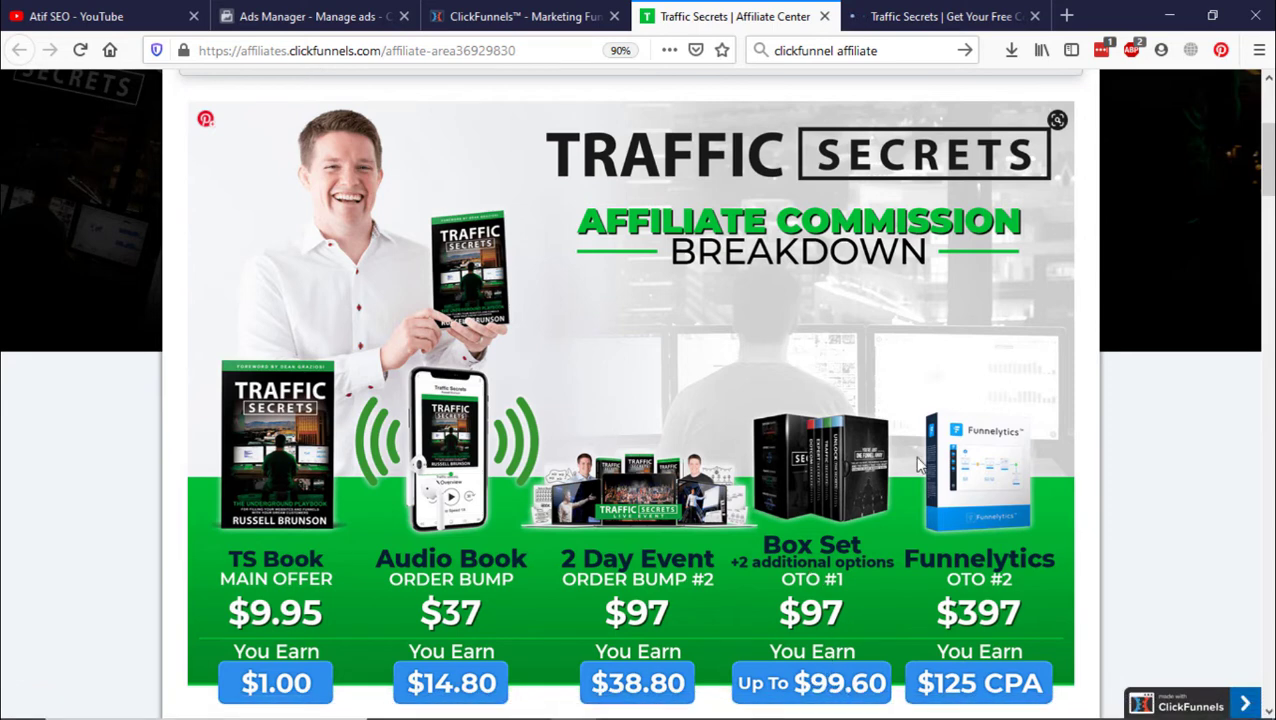
scroll(1266, 200, "down", 1)
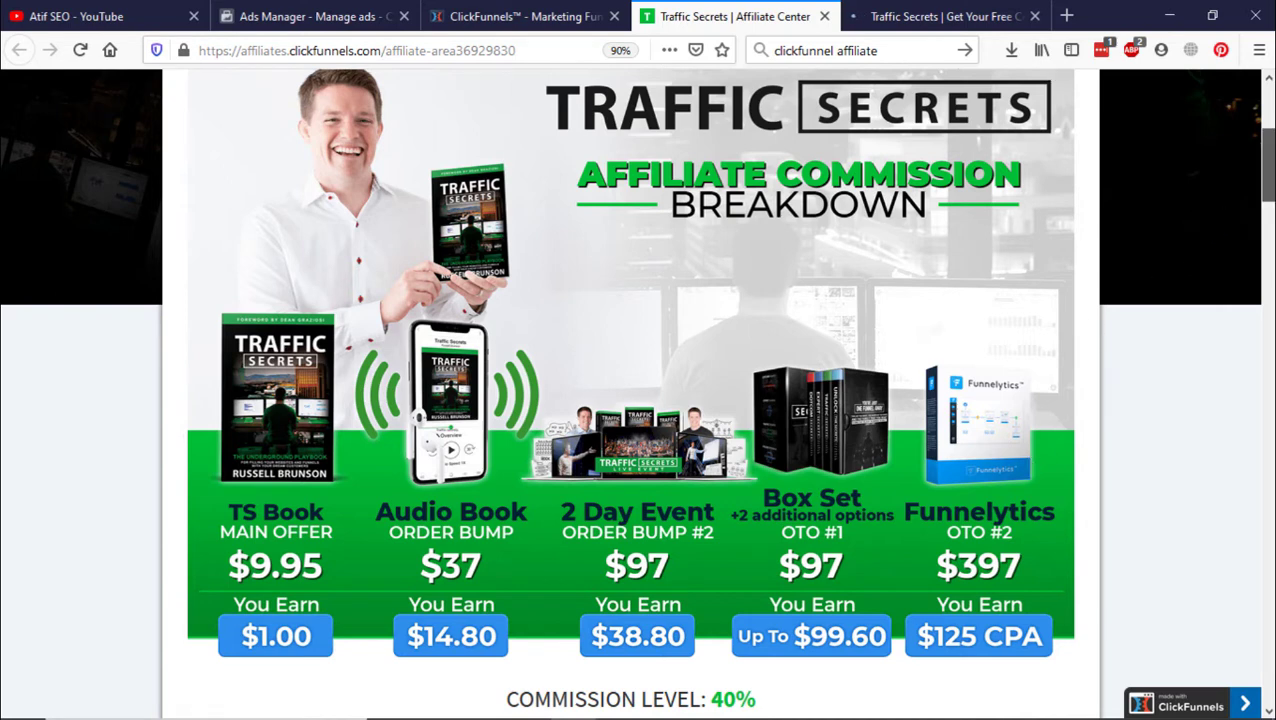
scroll(1265, 165, "up", 2)
scroll(630, 400, "down", 2)
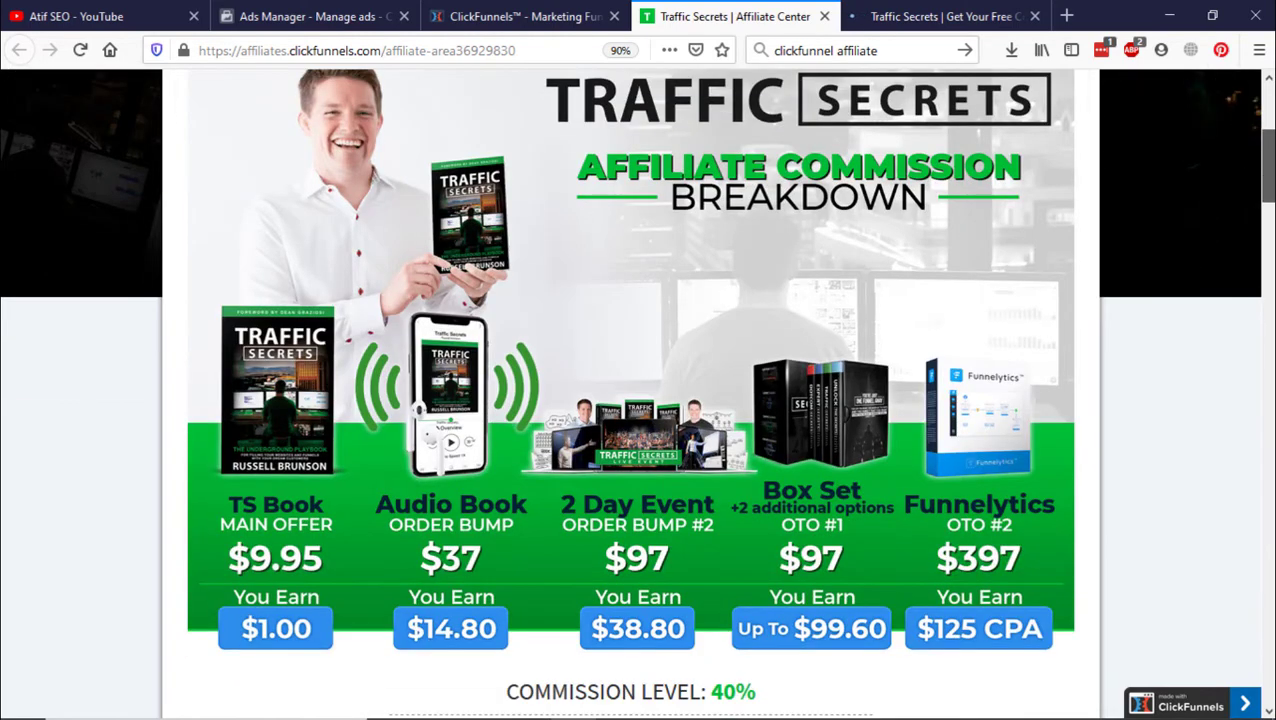
scroll(1022, 265, "down", 5)
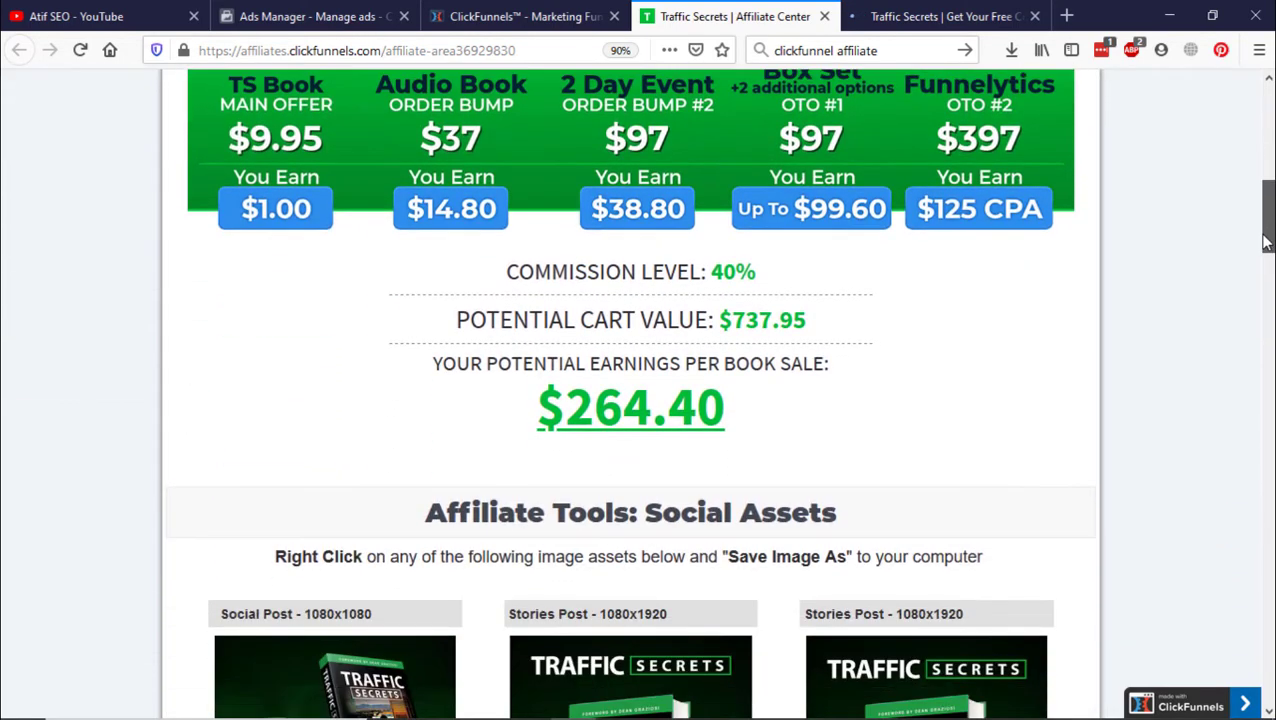
Highlight the potential earnings per book sale figure below the commission breakdown.
left_click_drag(591, 420, 692, 421)
left_click(738, 453)
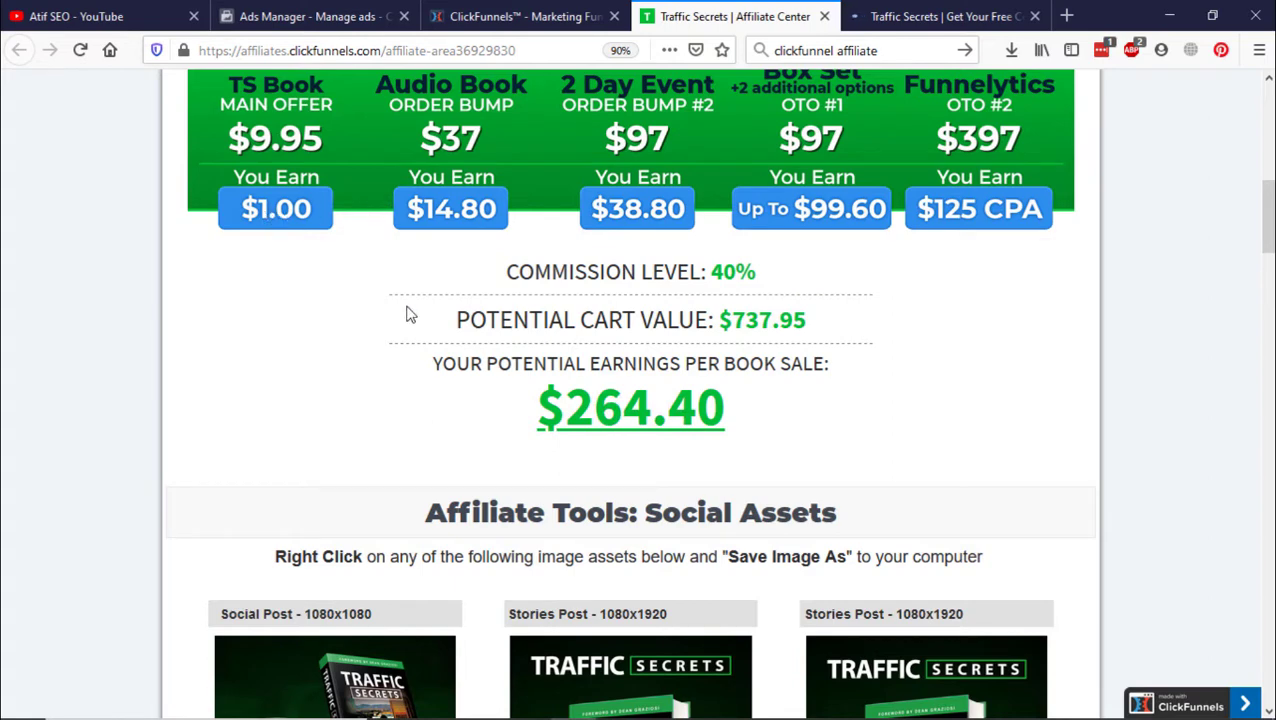
left_click_drag(532, 410, 757, 408)
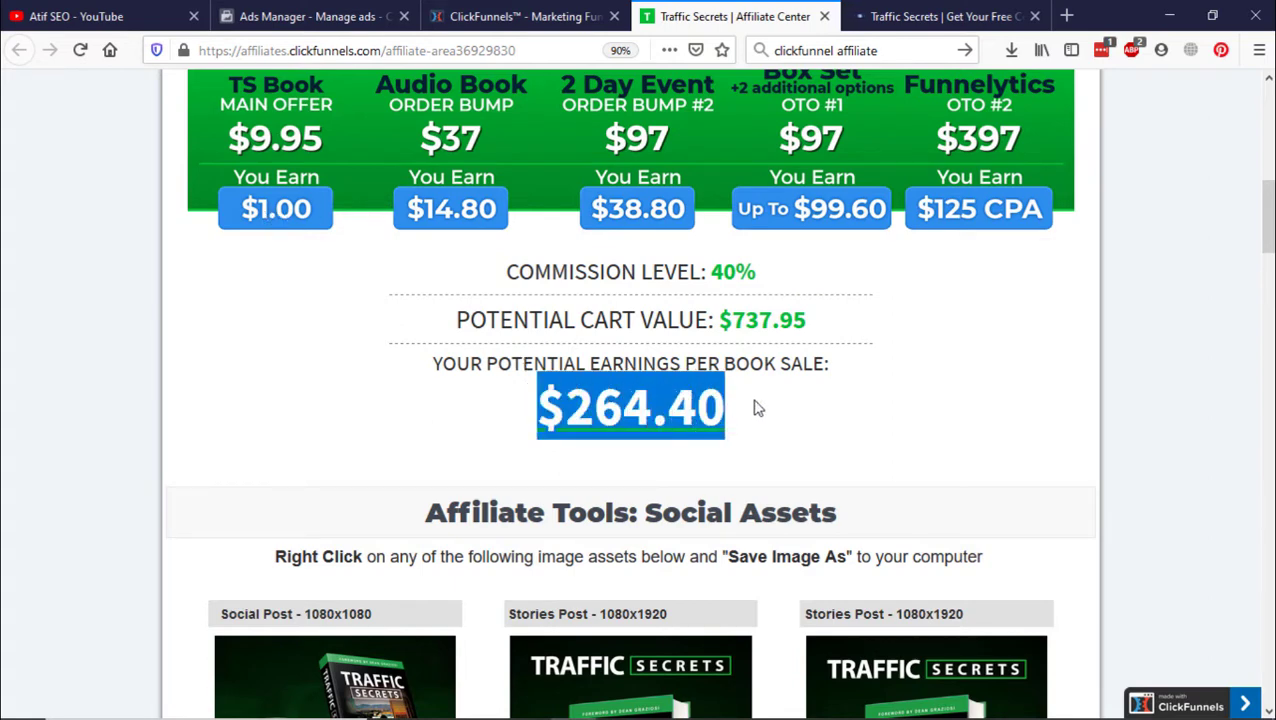
left_click(757, 408)
left_click_drag(566, 406, 762, 410)
left_click(767, 418)
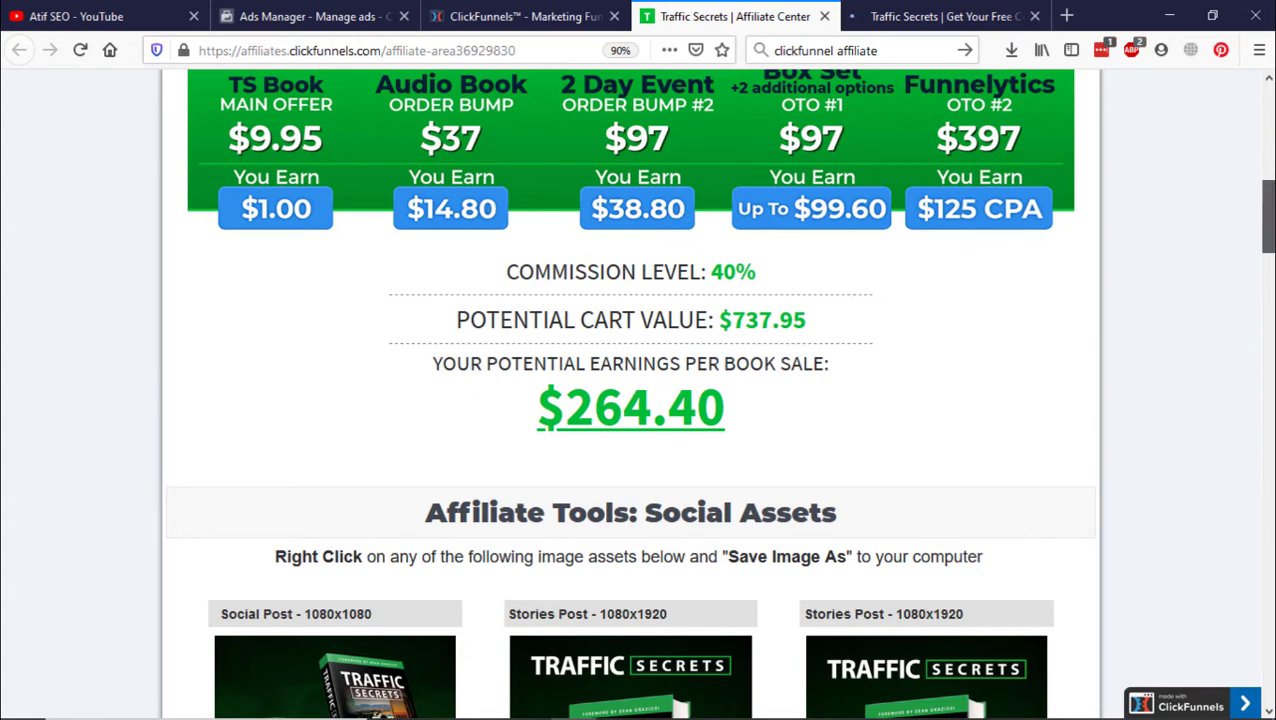
Save the first 1080x1080 social post image from Social Assets as PNG TrafficSecrets_A_1080x1080 in the atif seo folder.
left_click_drag(1268, 216, 1268, 256)
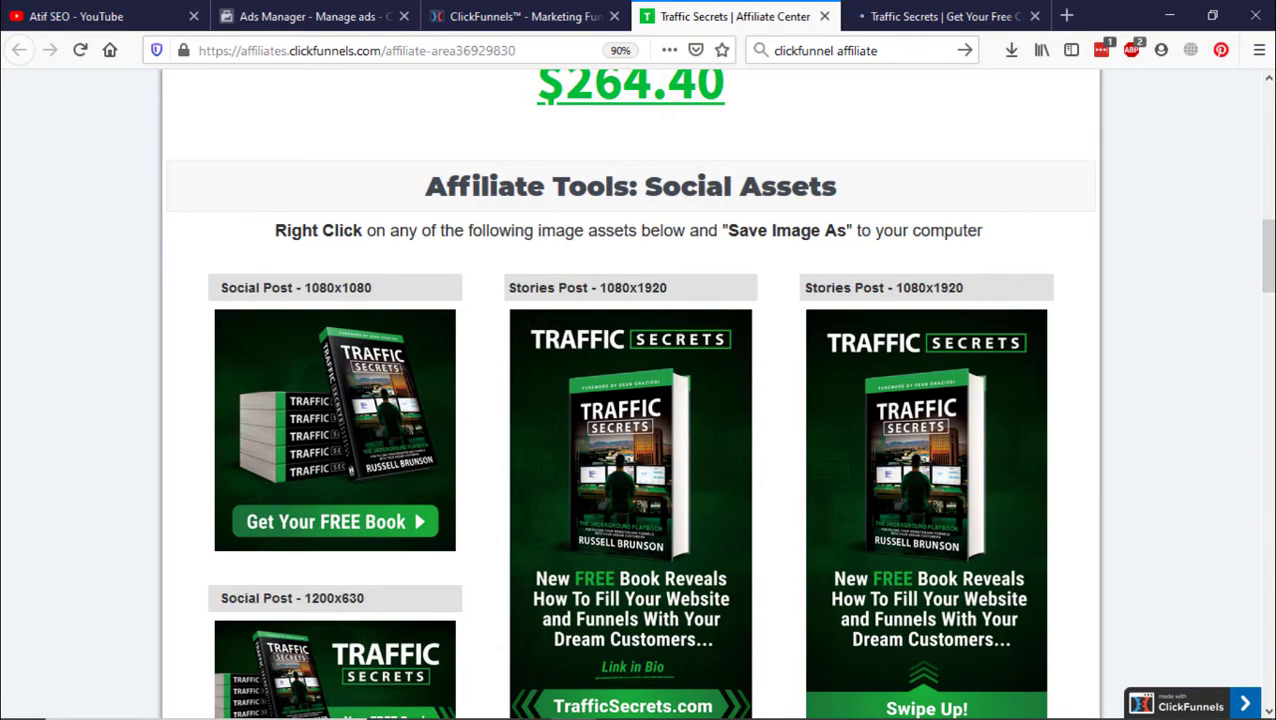
scroll(652, 402, "down", 1)
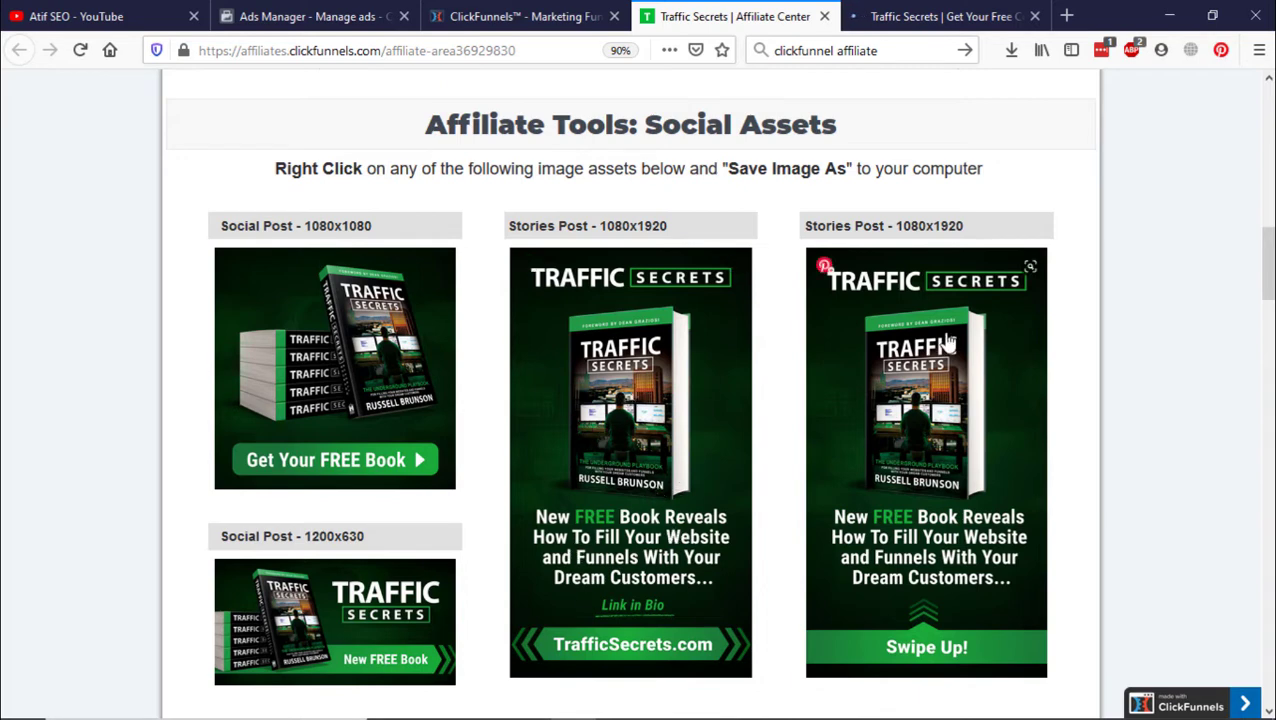
scroll(945, 343, "down", 3)
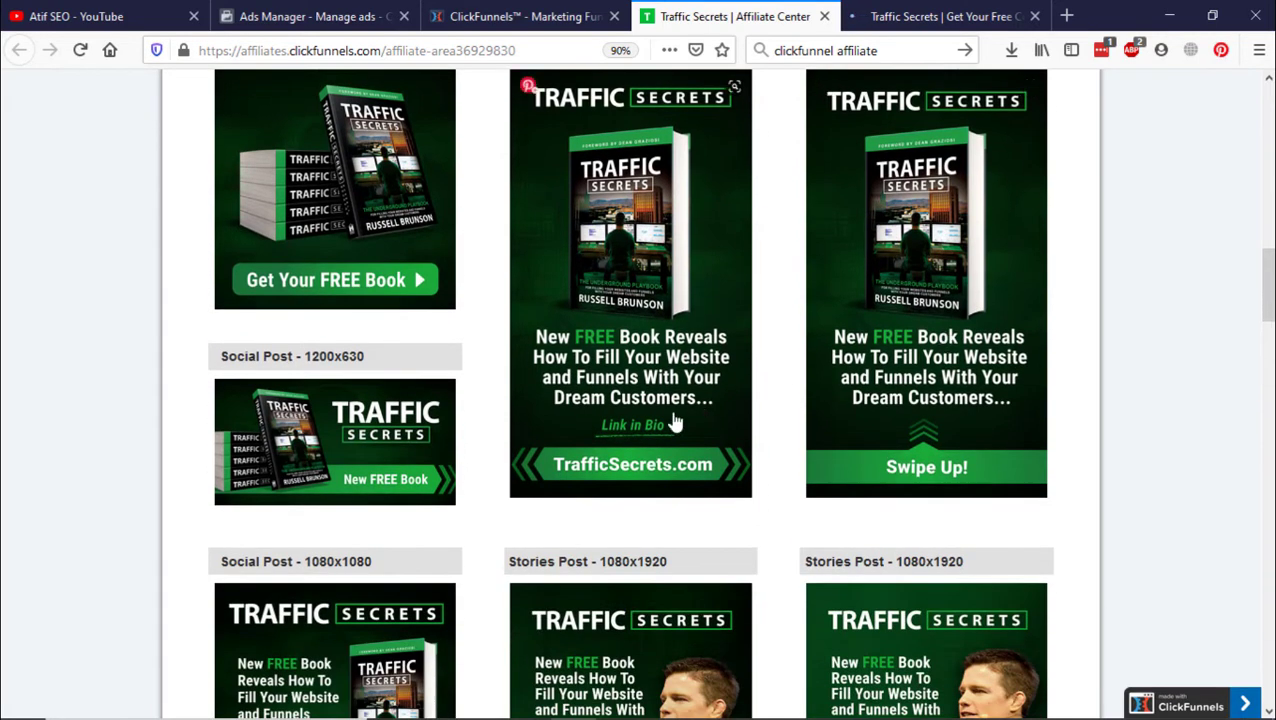
scroll(345, 450, "down", 3)
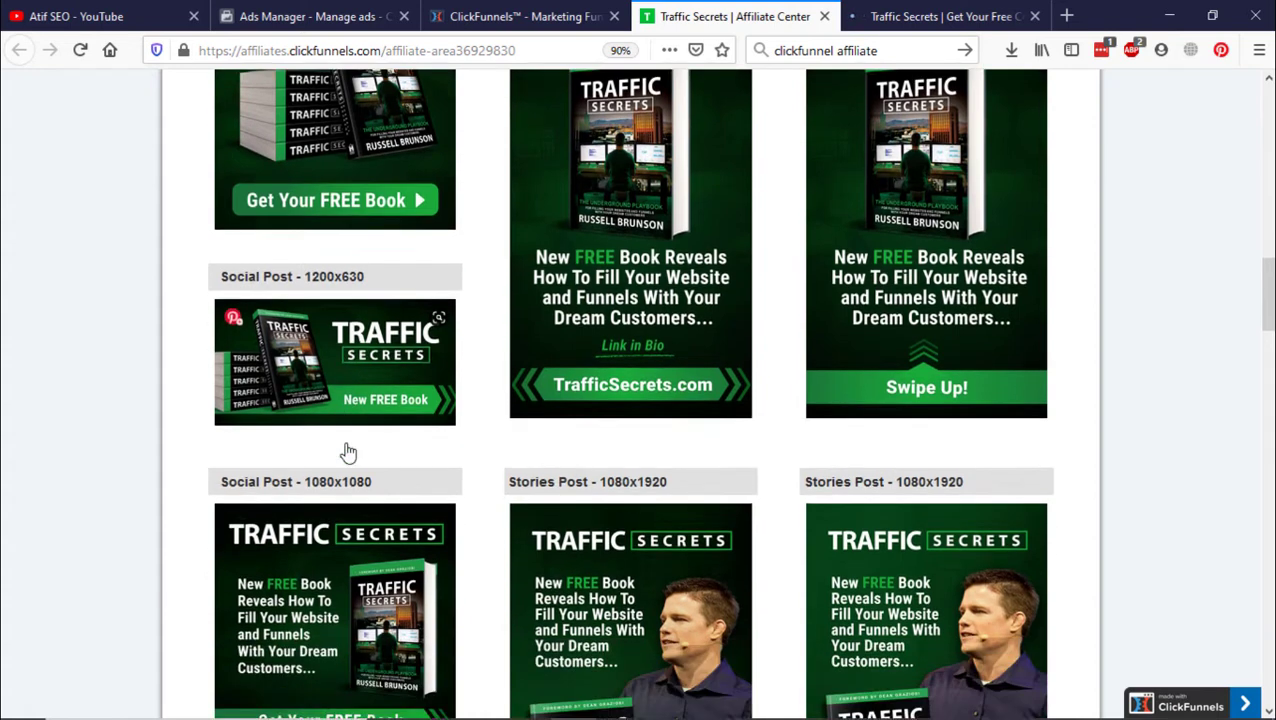
left_click_drag(1273, 310, 1266, 273)
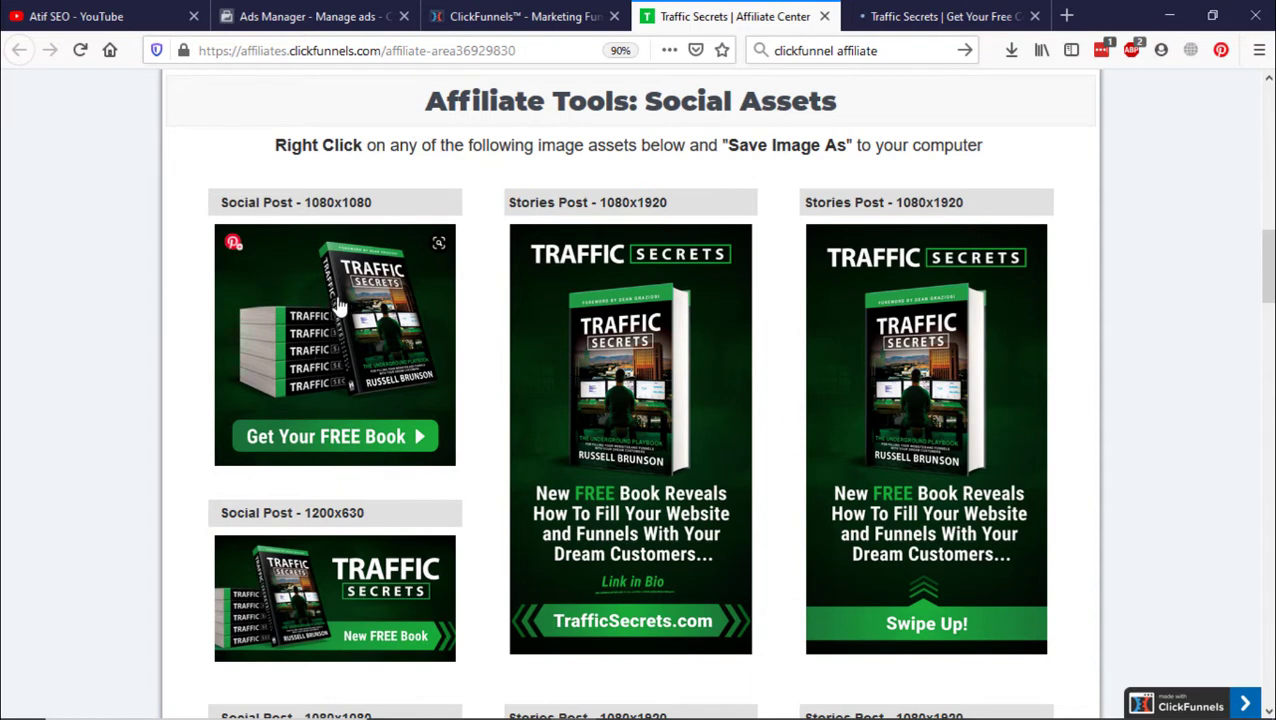
right_click(343, 283)
left_click(366, 366)
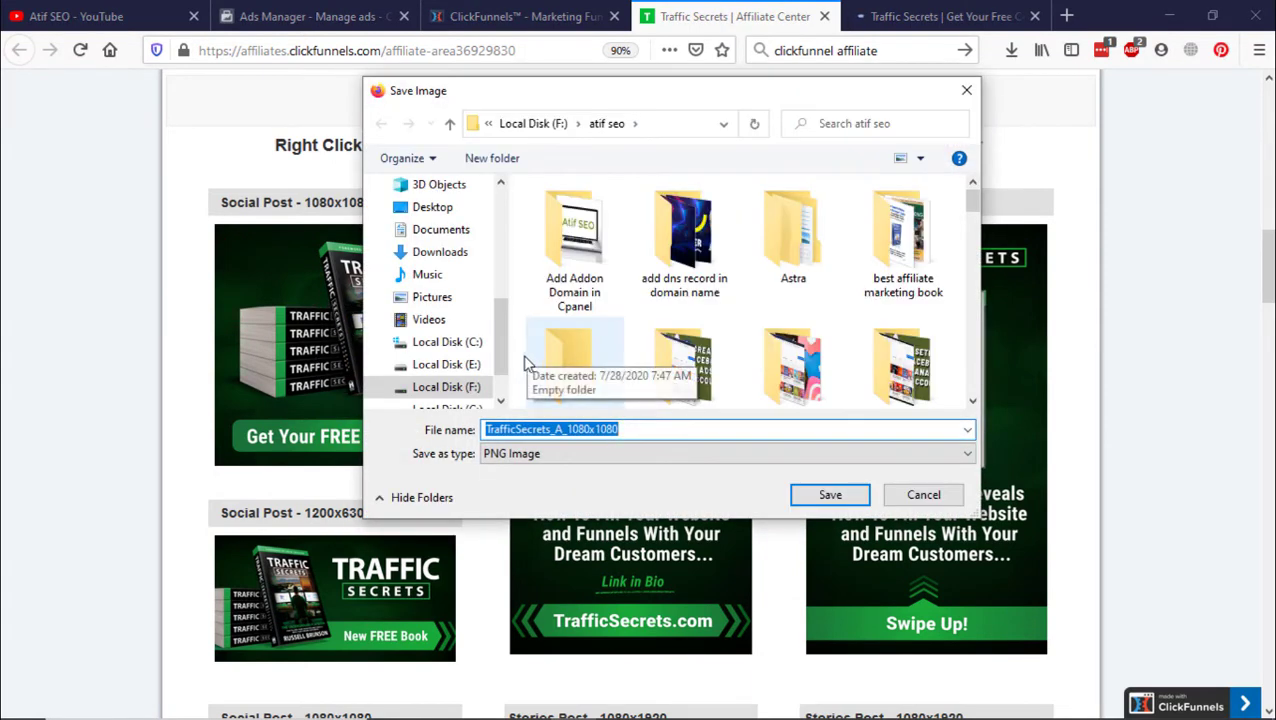
left_click(866, 500)
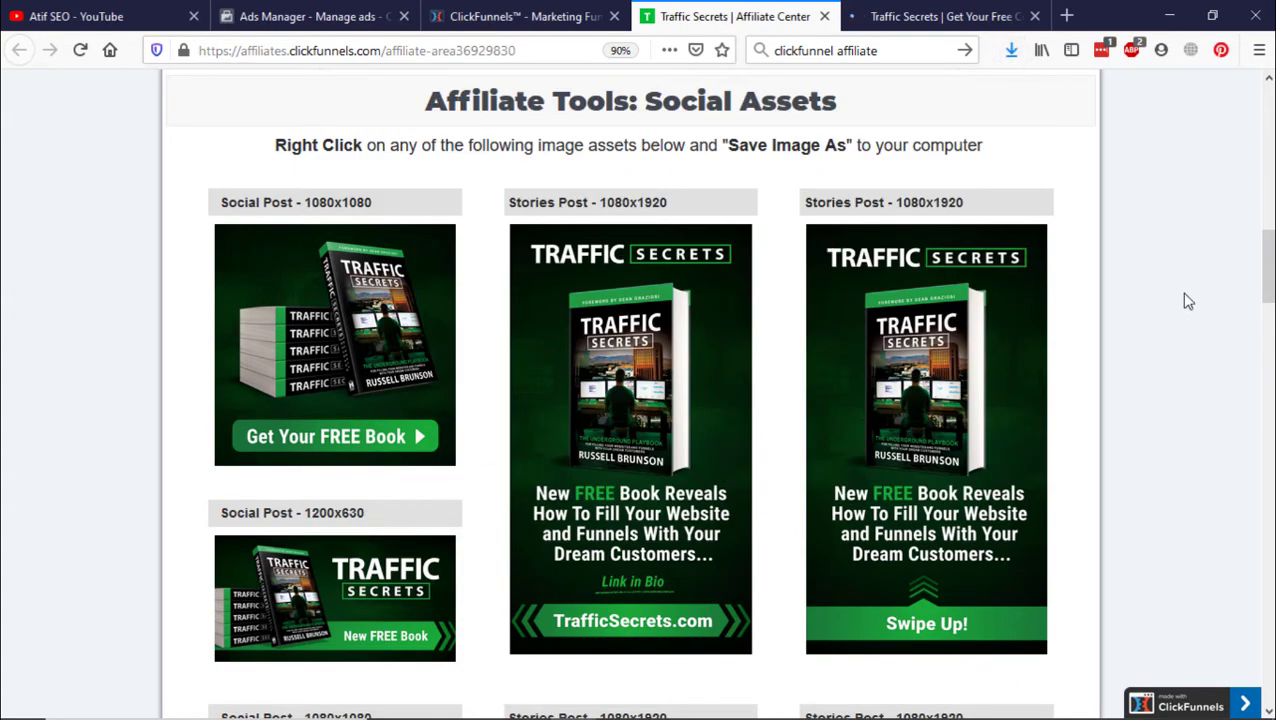
Switch to Facebook Ads Manager and start a new campaign with the Conversions objective.
left_click_drag(1268, 265, 1268, 130)
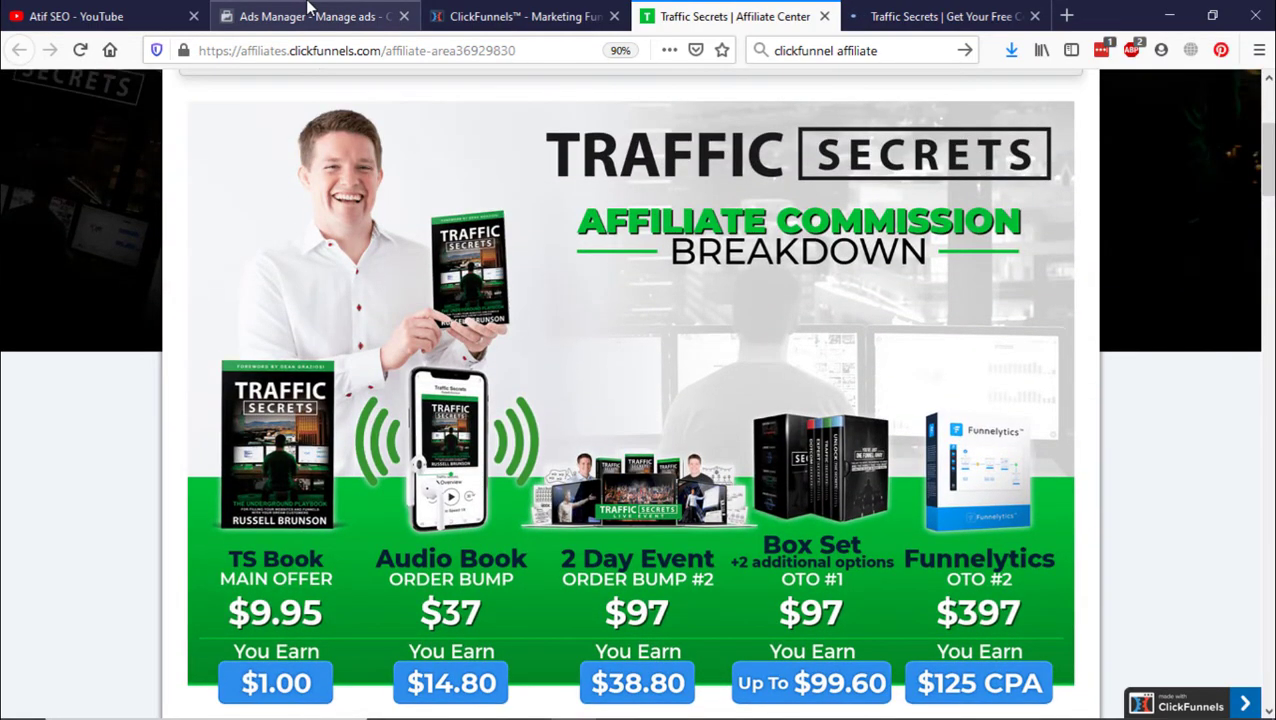
left_click(310, 12)
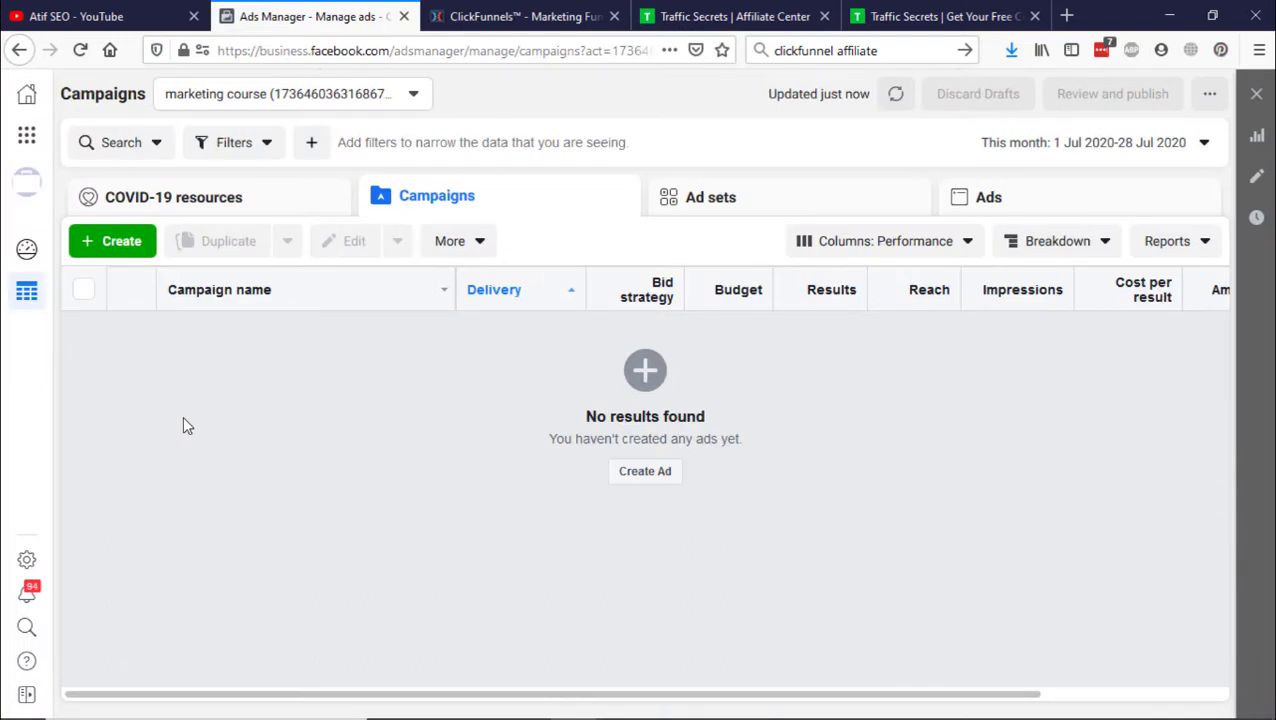
left_click(121, 243)
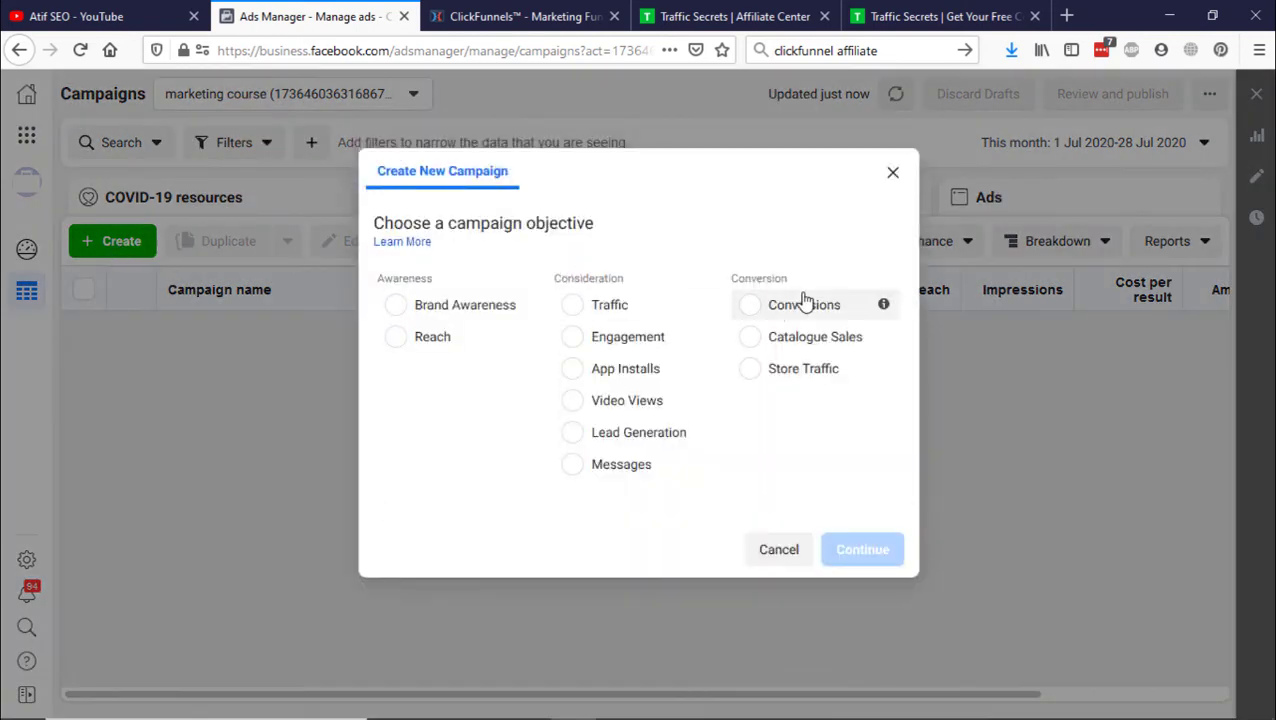
left_click(798, 307)
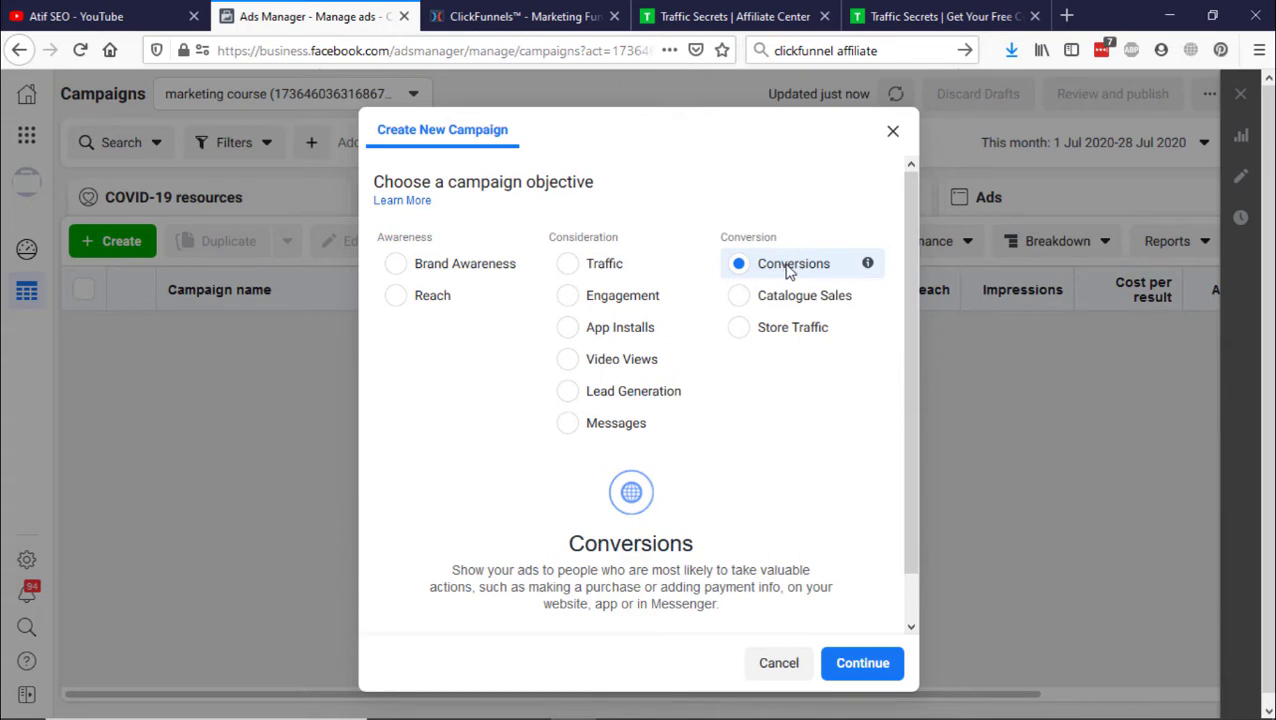
Name the new conversions campaign TS BOOK and continue to its settings.
scroll(729, 427, "down", 1)
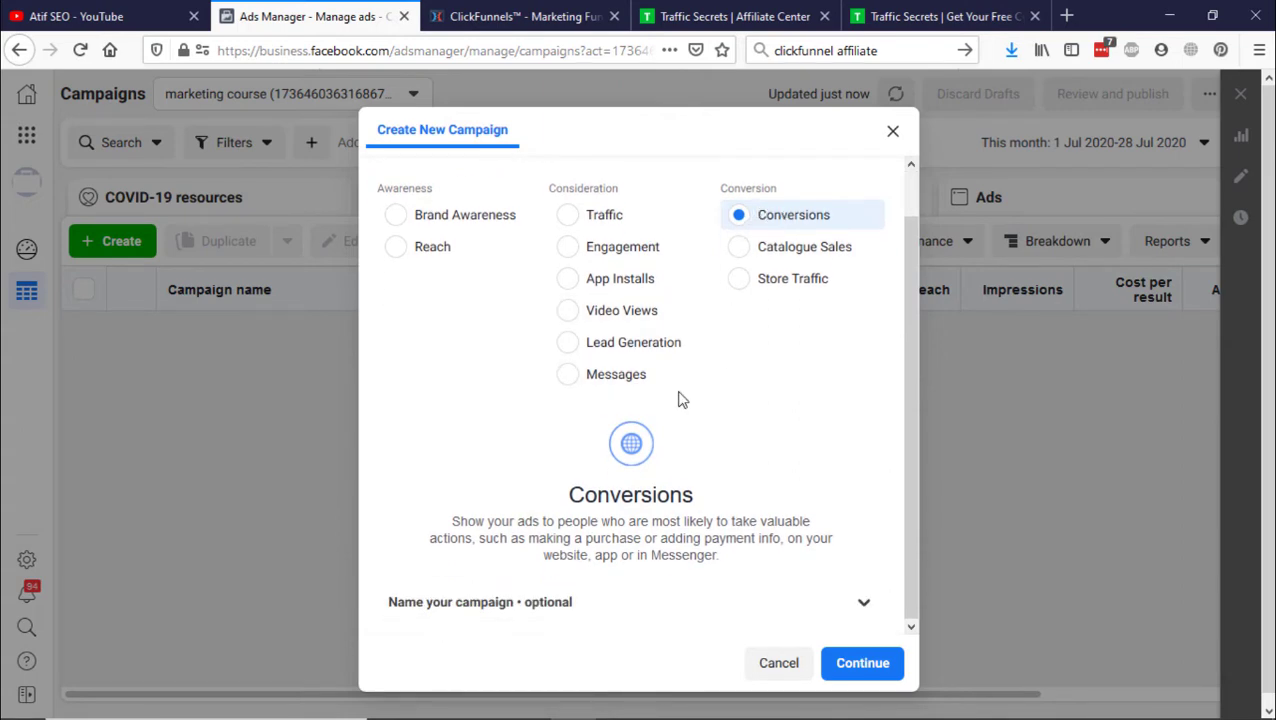
left_click(868, 604)
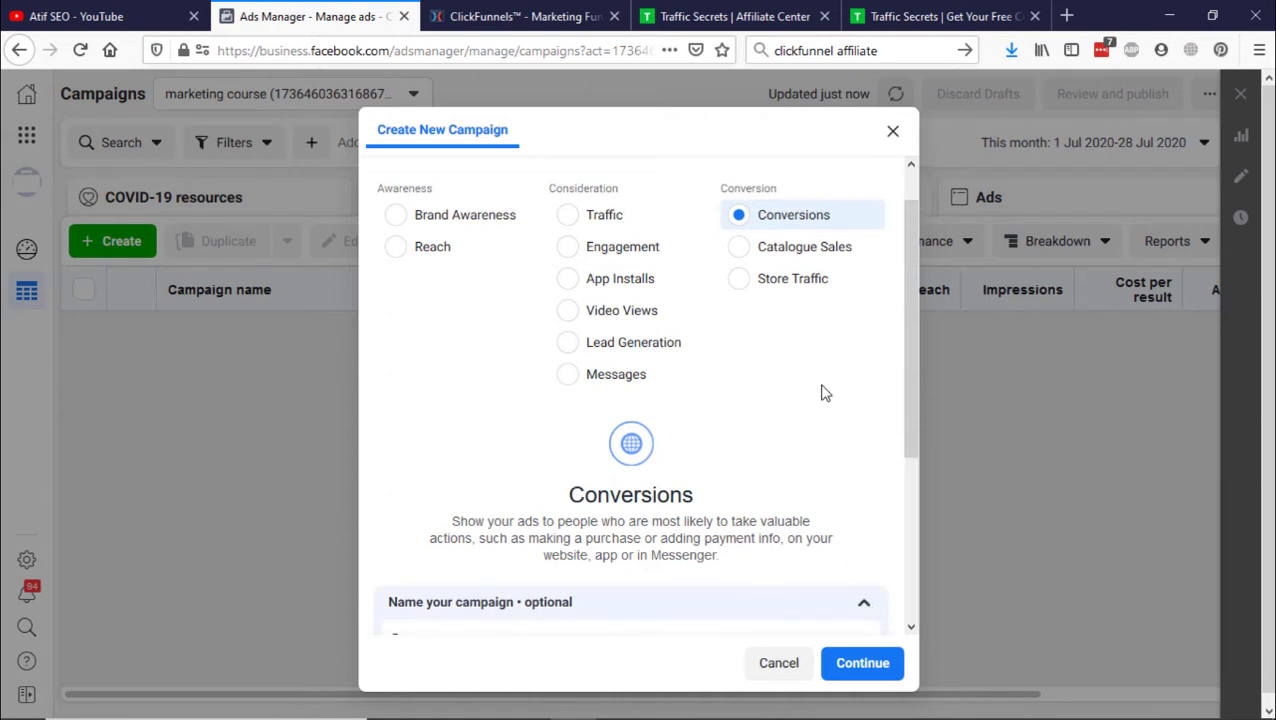
left_click(732, 416)
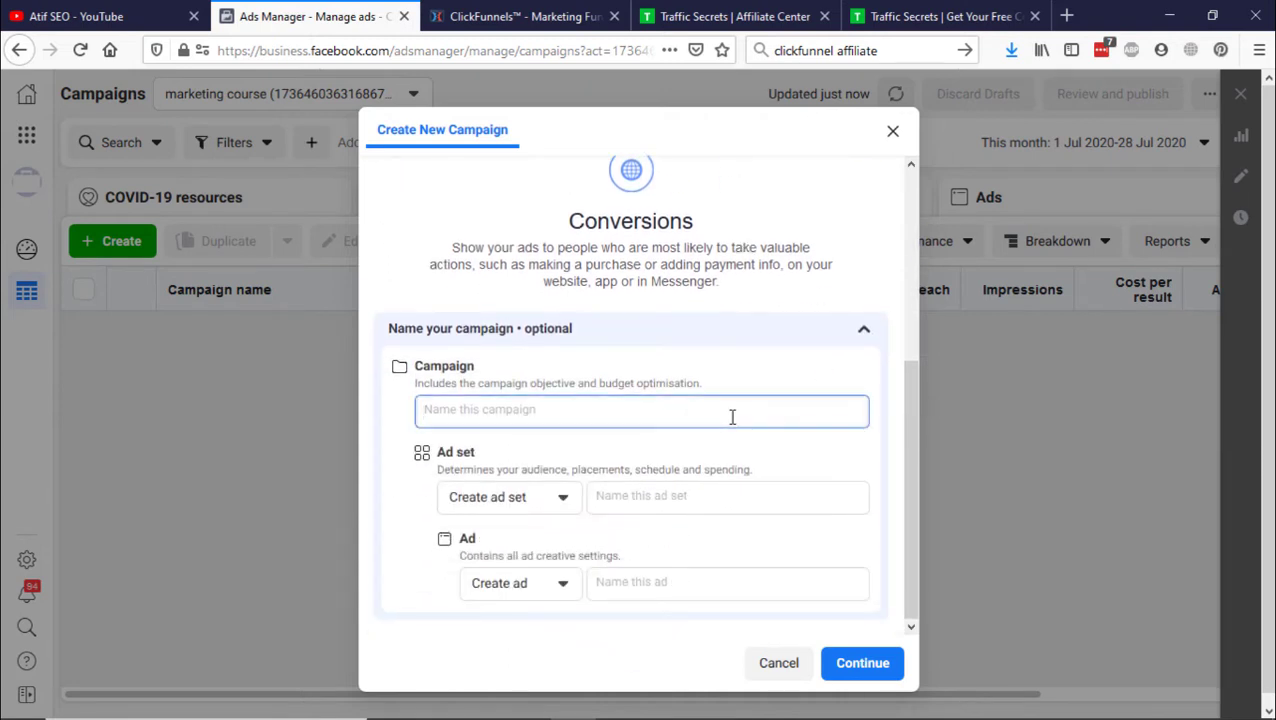
type("TS BOOK")
left_click(890, 670)
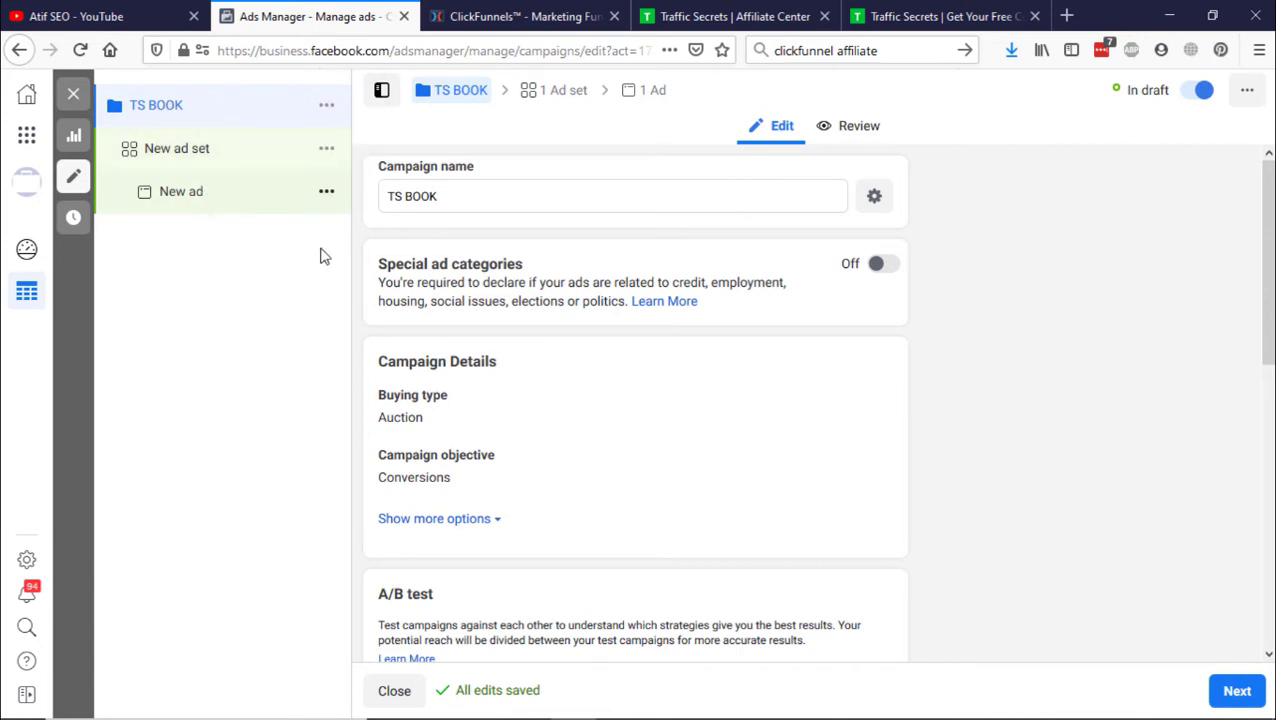
Set the campaign's daily budget to 1000 PKR.
scroll(645, 375, "down", 4)
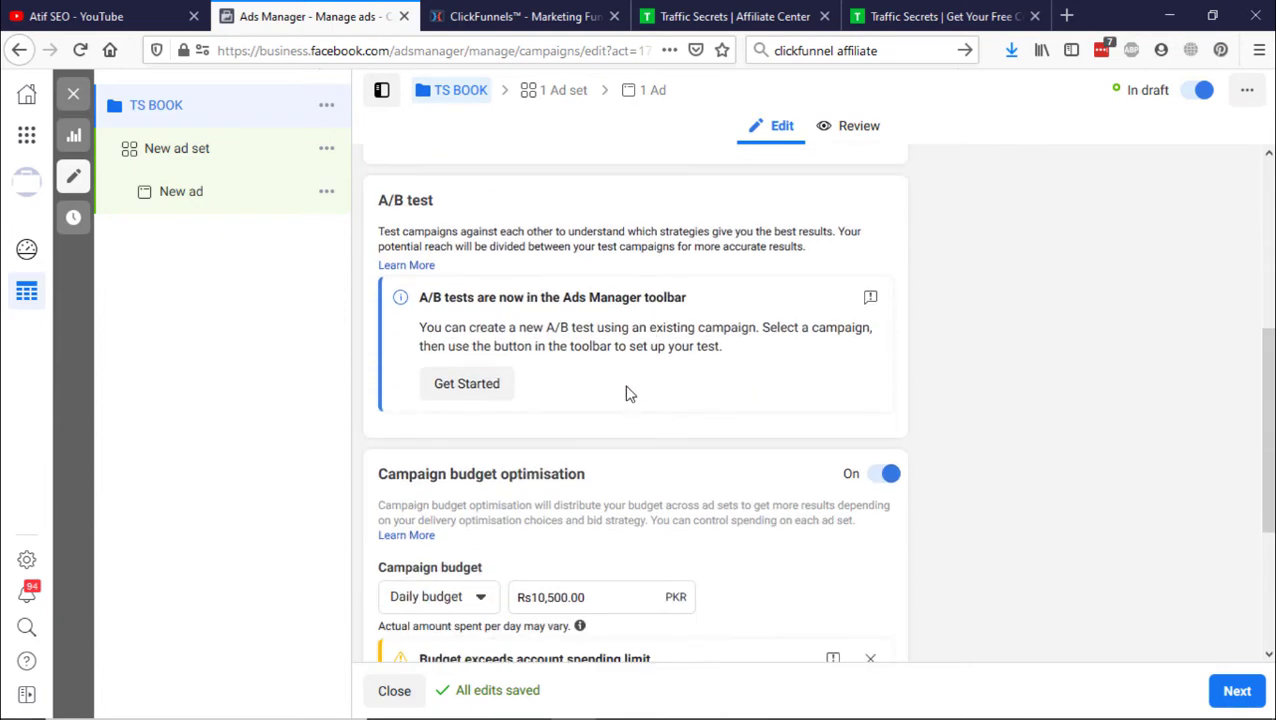
scroll(627, 393, "down", 3)
triple_click(611, 336)
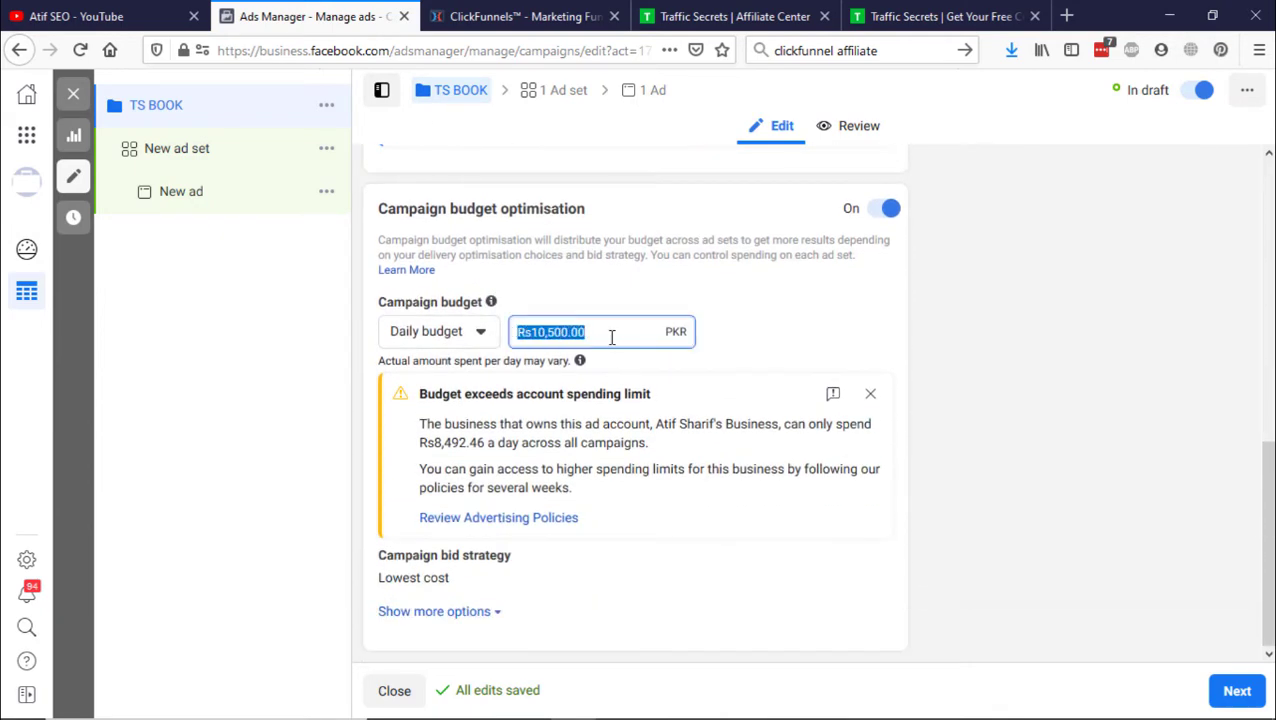
type("1000")
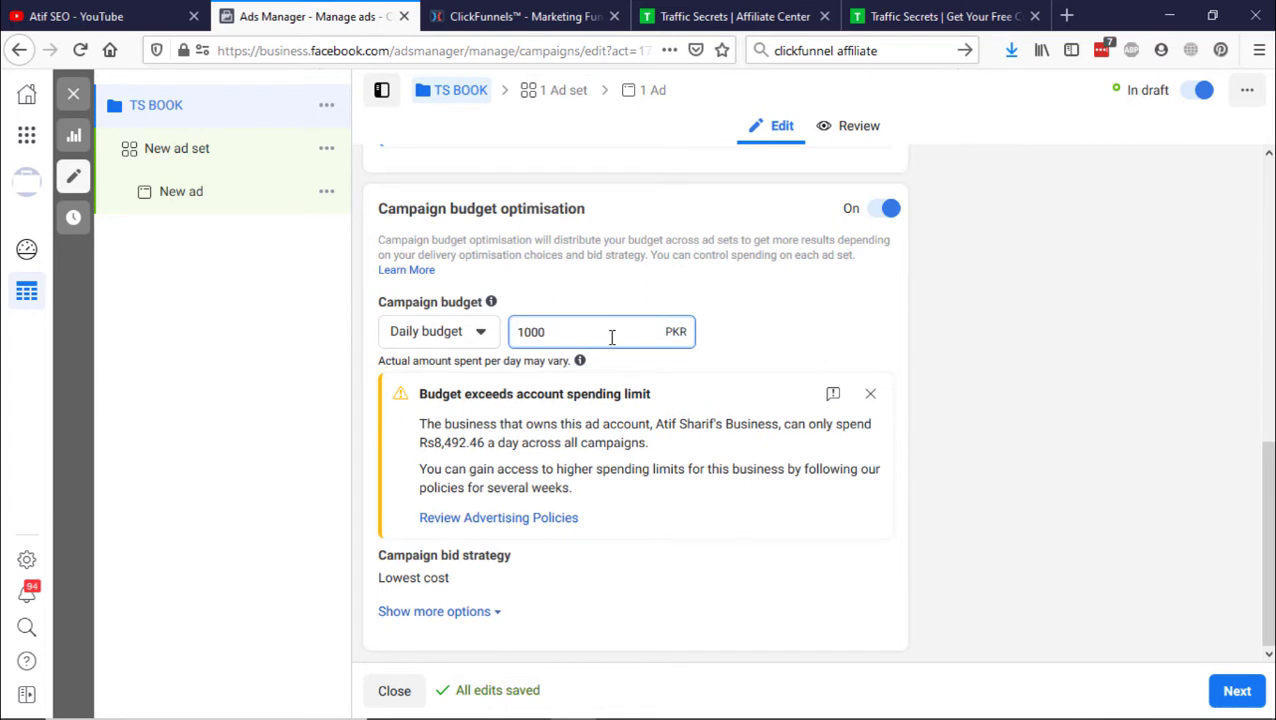
left_click(749, 399)
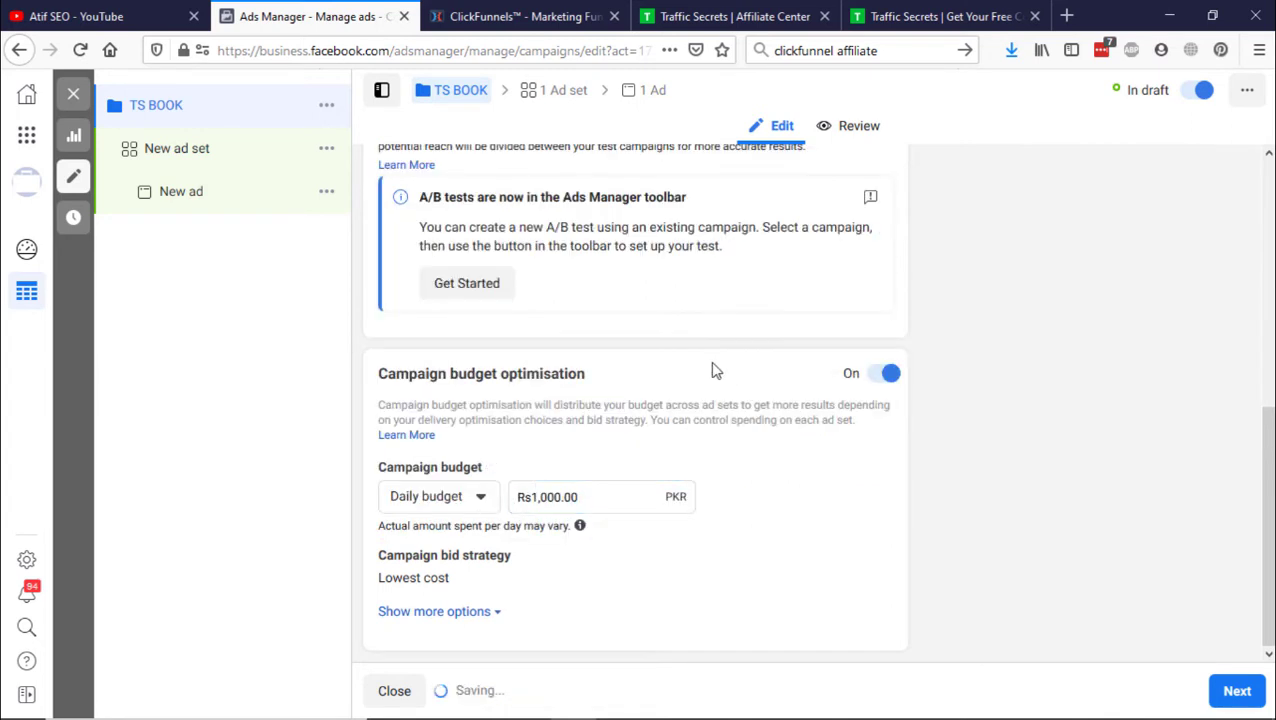
Show the additional campaign budget options and proceed to the ad set settings.
left_click(467, 613)
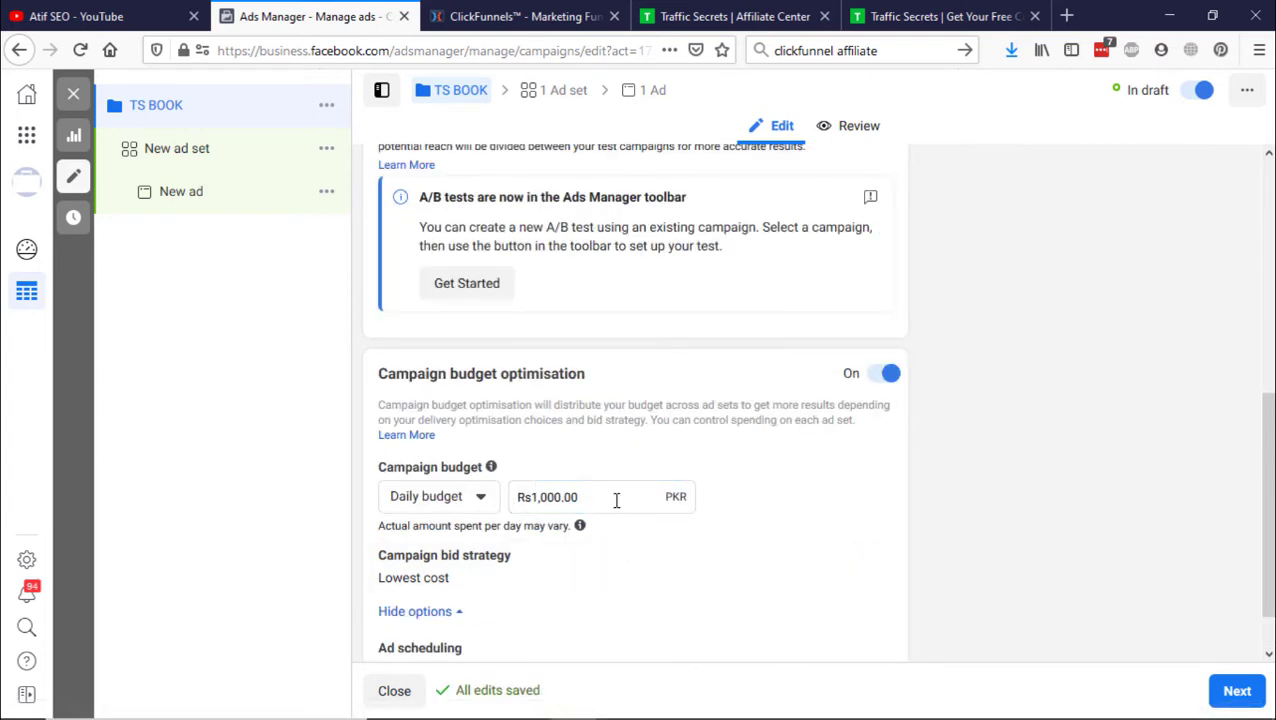
scroll(640, 510, "down", 2)
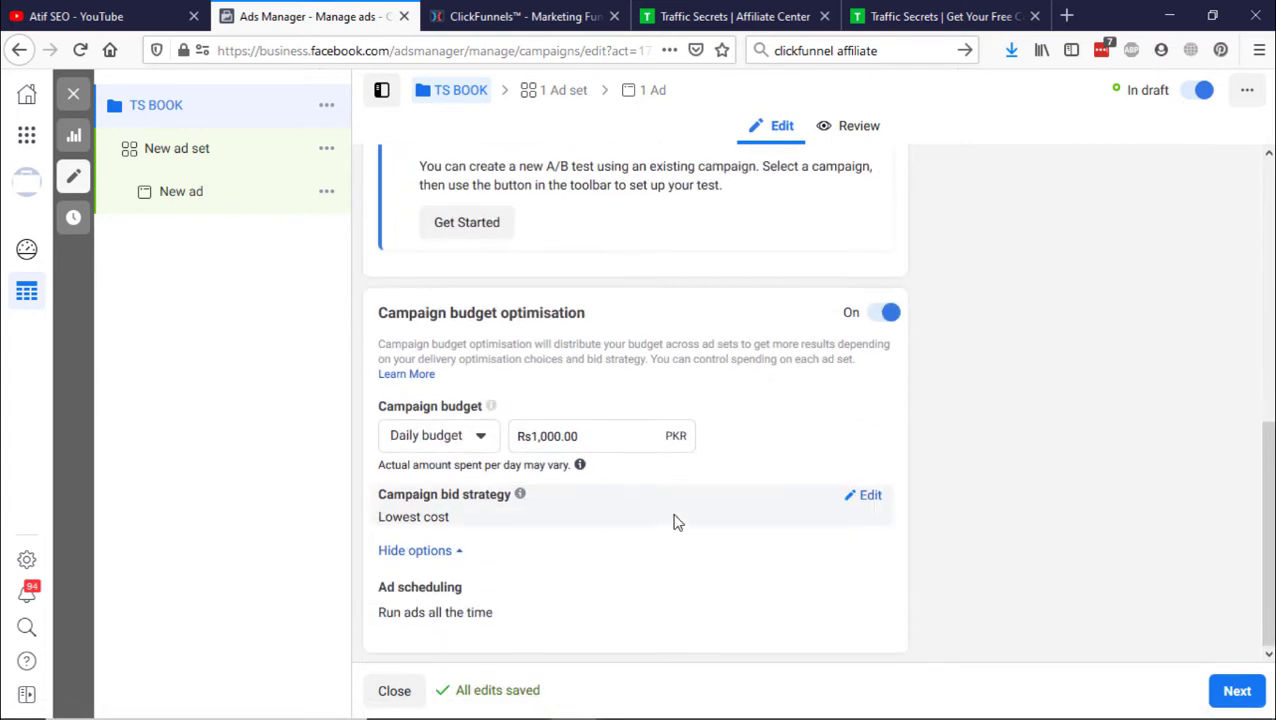
left_click(1240, 692)
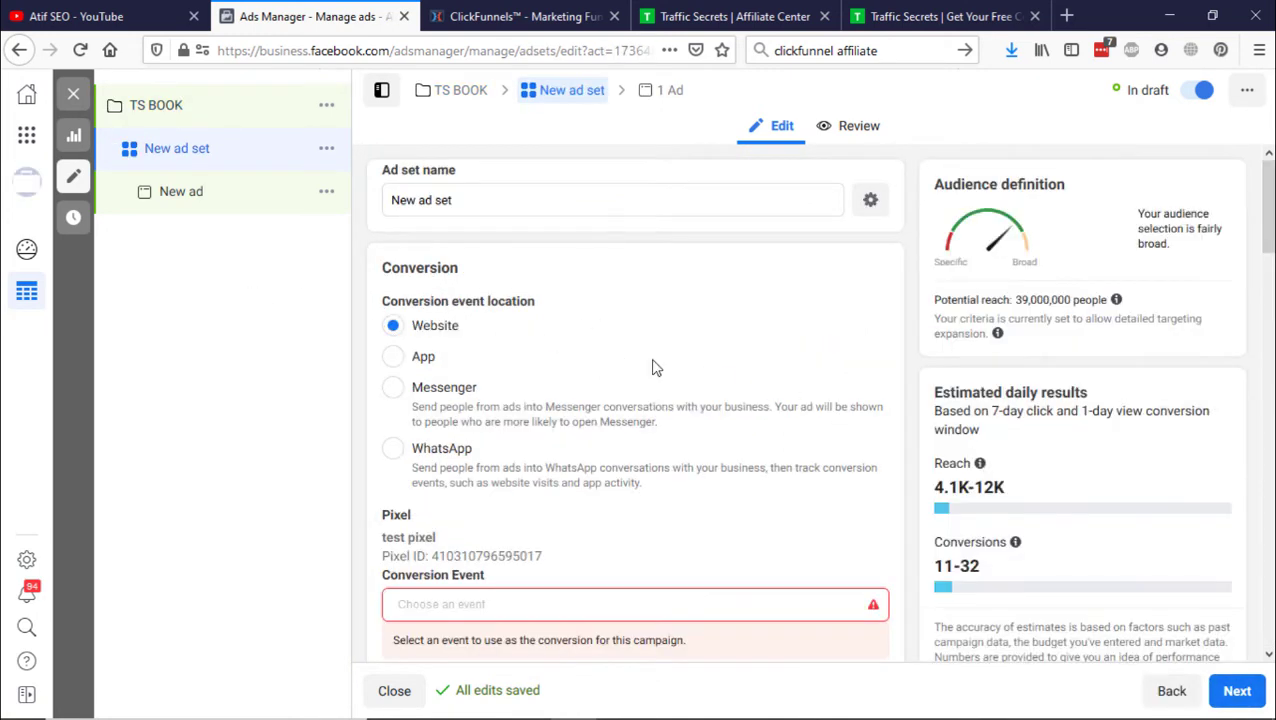
Highlight the test pixel's ID and choose Lead as the ad set's conversion event.
scroll(646, 370, "down", 1)
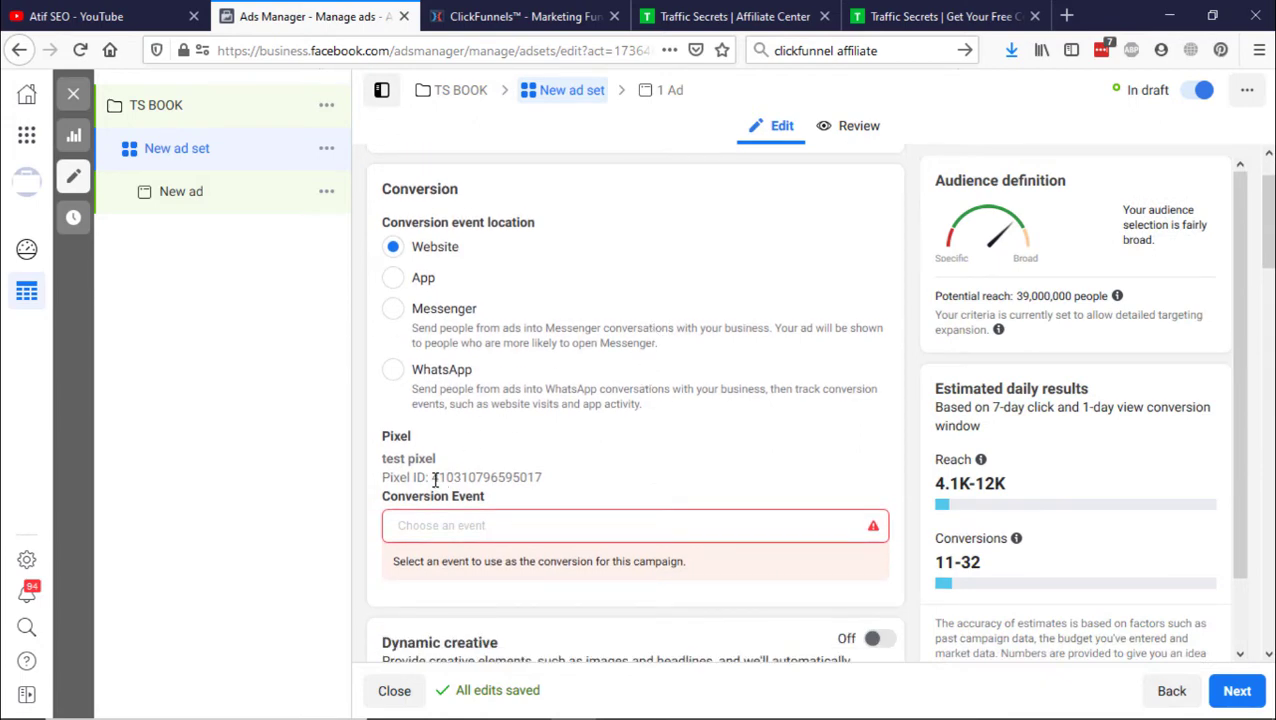
left_click_drag(435, 480, 555, 488)
left_click(570, 483)
left_click_drag(541, 476, 451, 468)
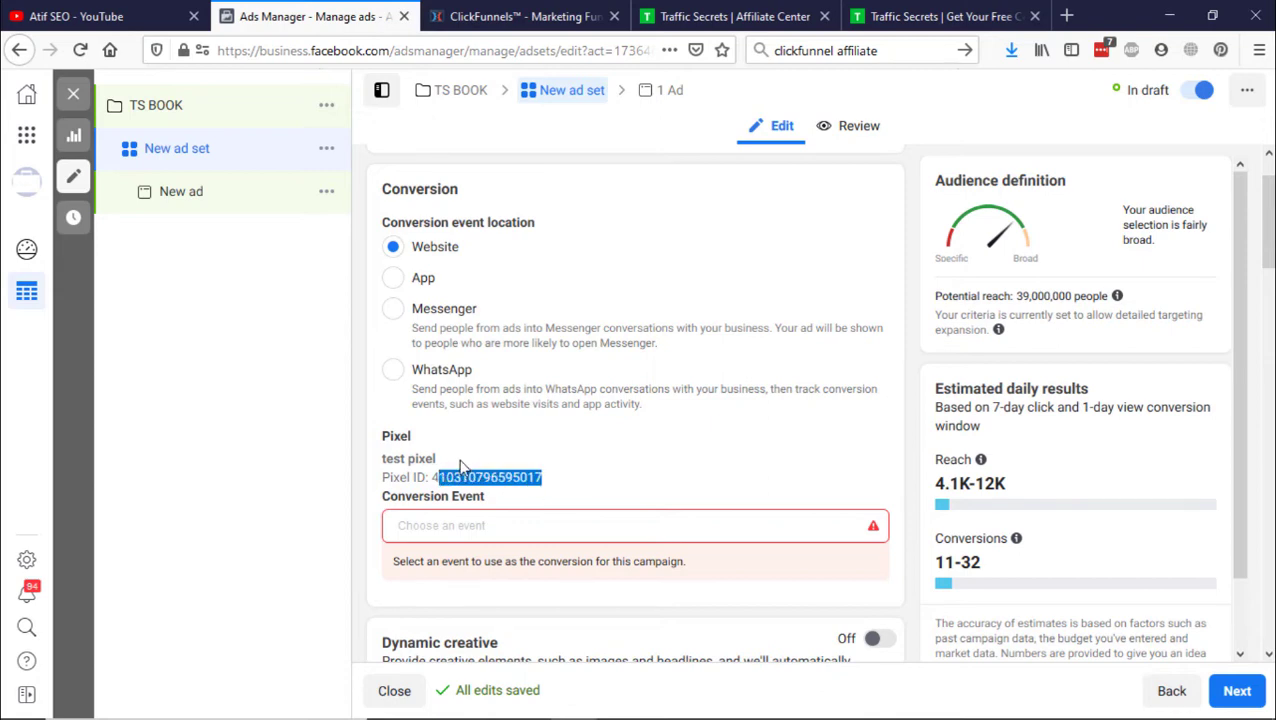
left_click(465, 467)
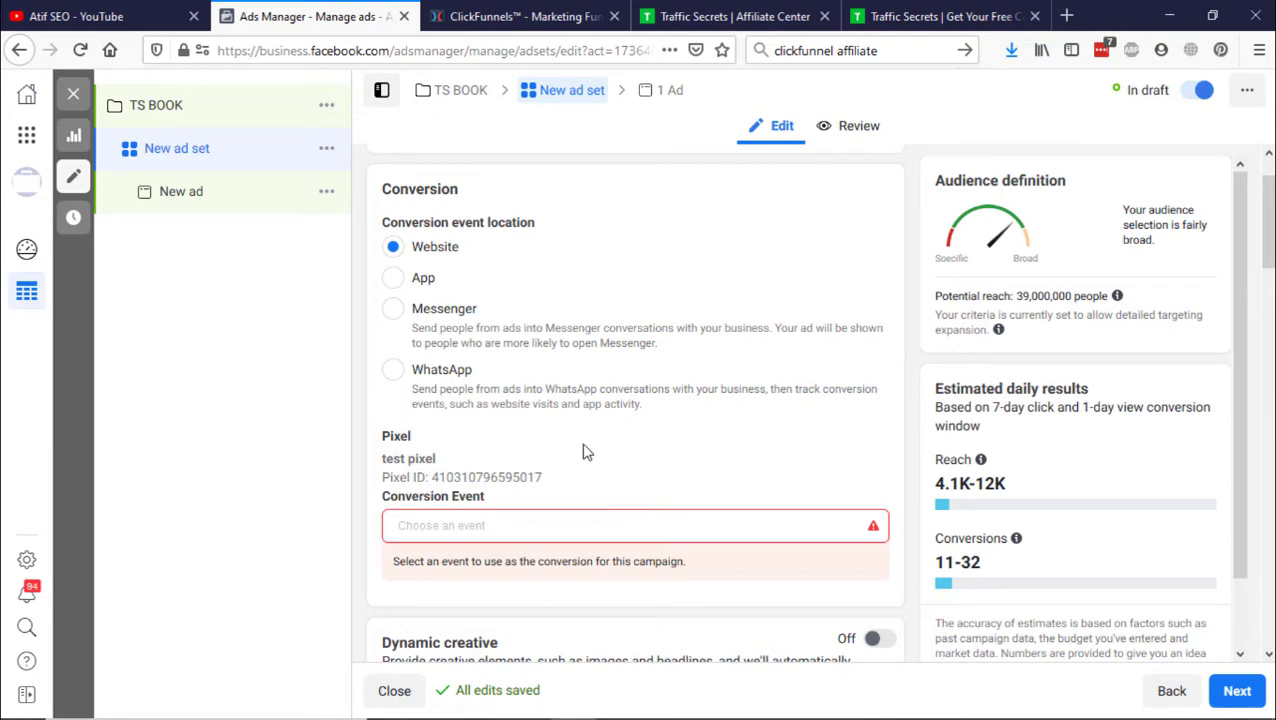
left_click(616, 526)
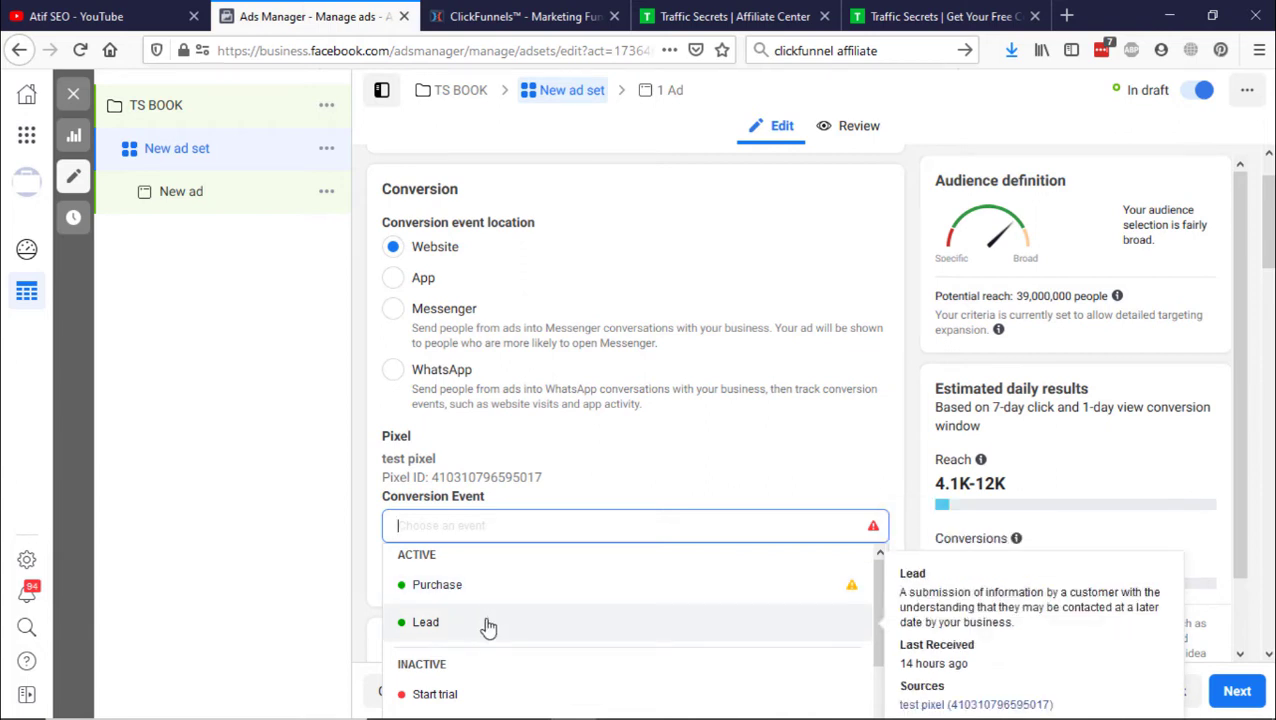
left_click(488, 624)
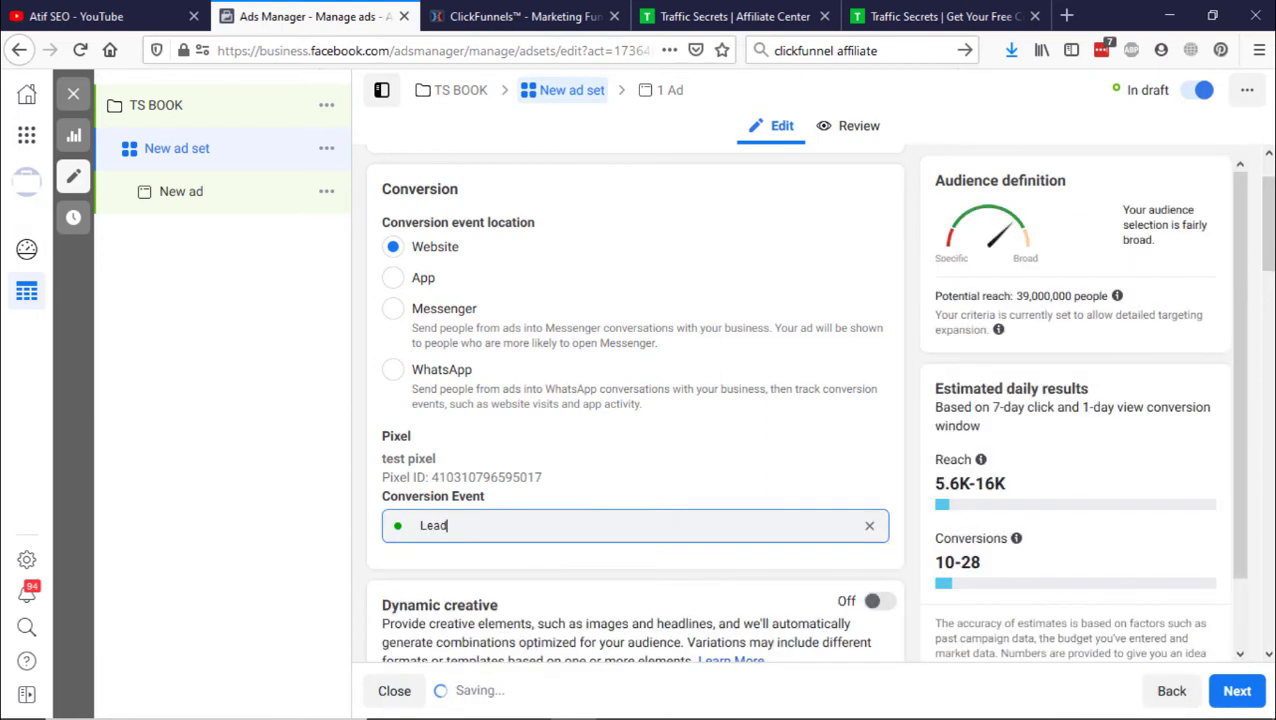
Inspect the ad set's start date calendar and start time under Budget & schedule.
left_click_drag(1262, 233, 1258, 358)
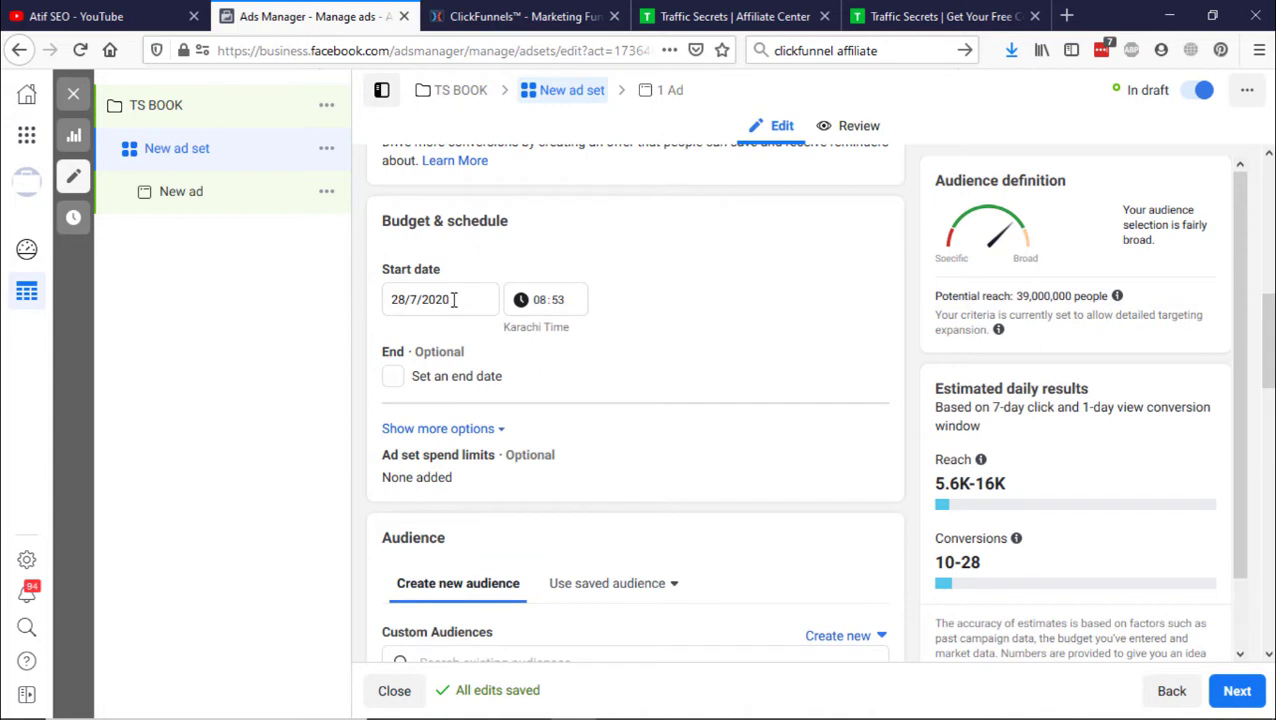
left_click(453, 300)
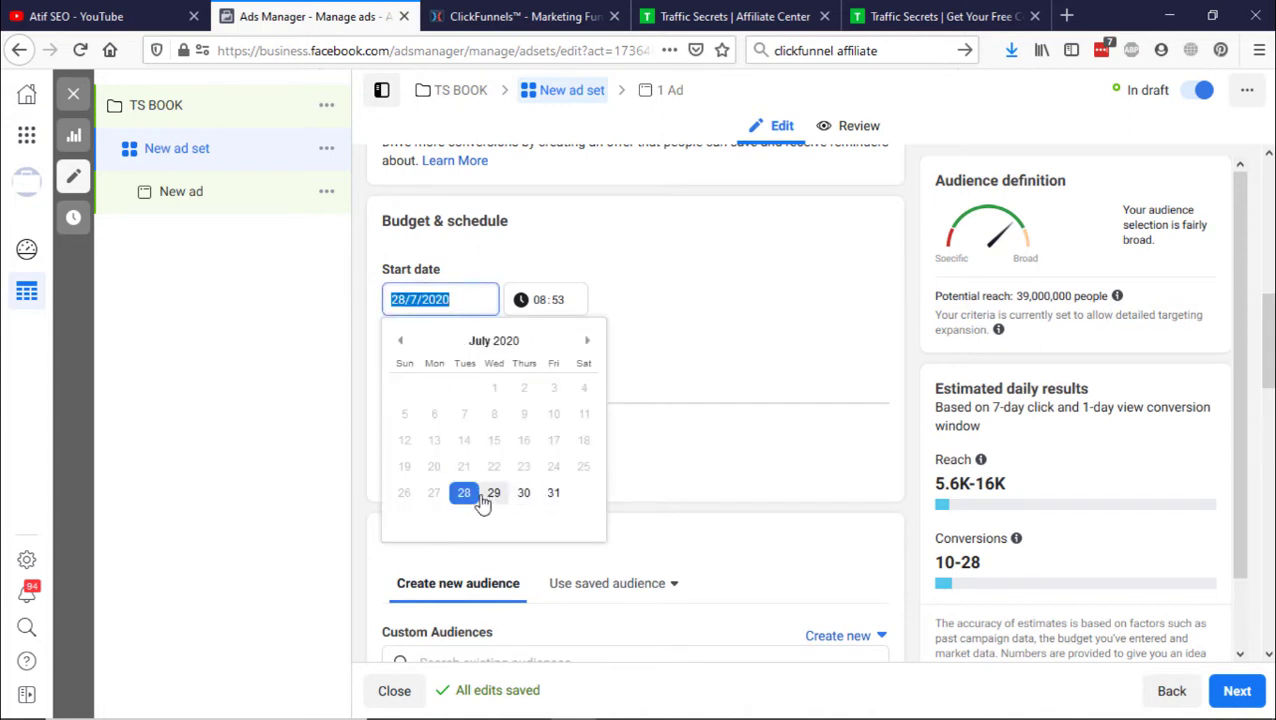
left_click(568, 302)
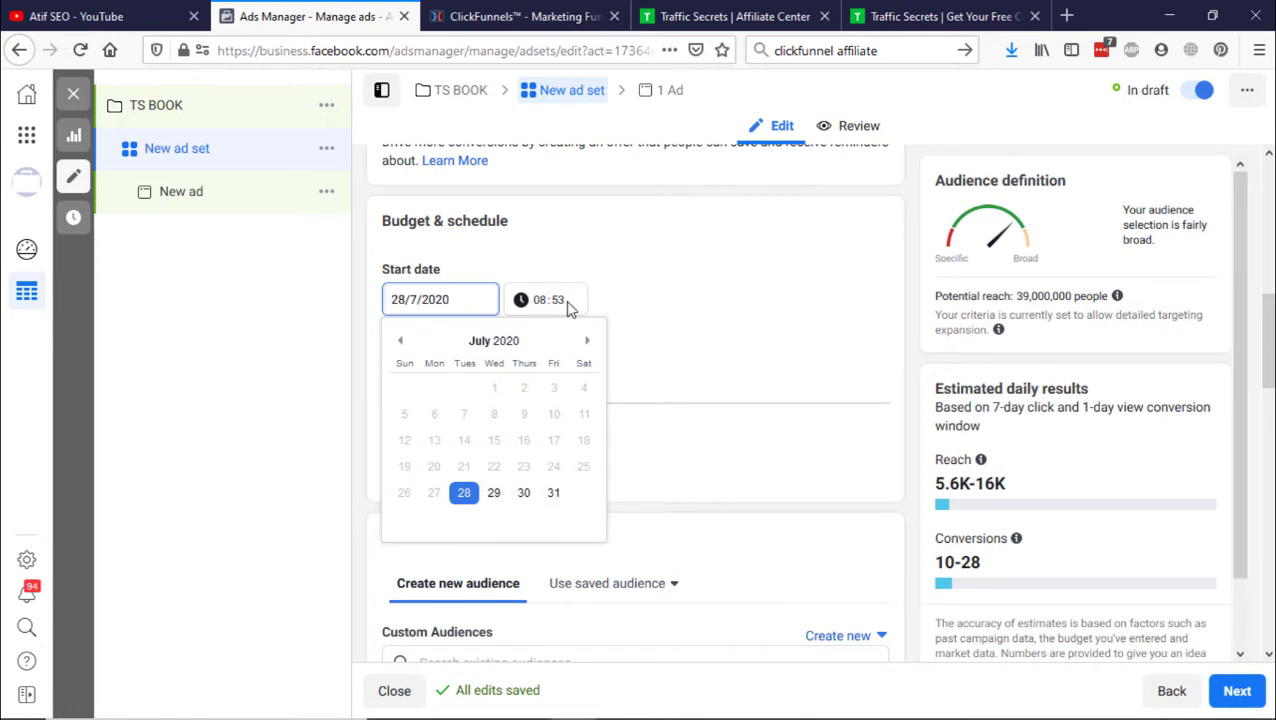
left_click(533, 300)
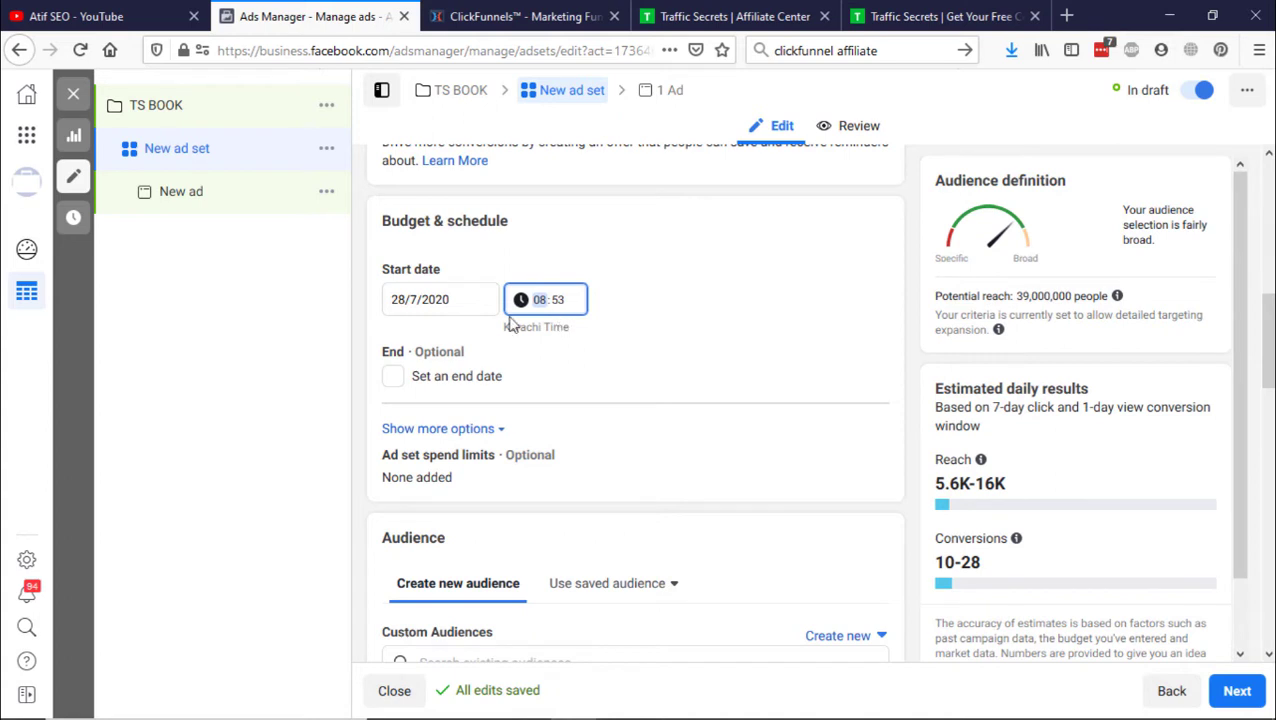
Try enabling the optional end date for the ad set and view its calendar.
left_click(394, 385)
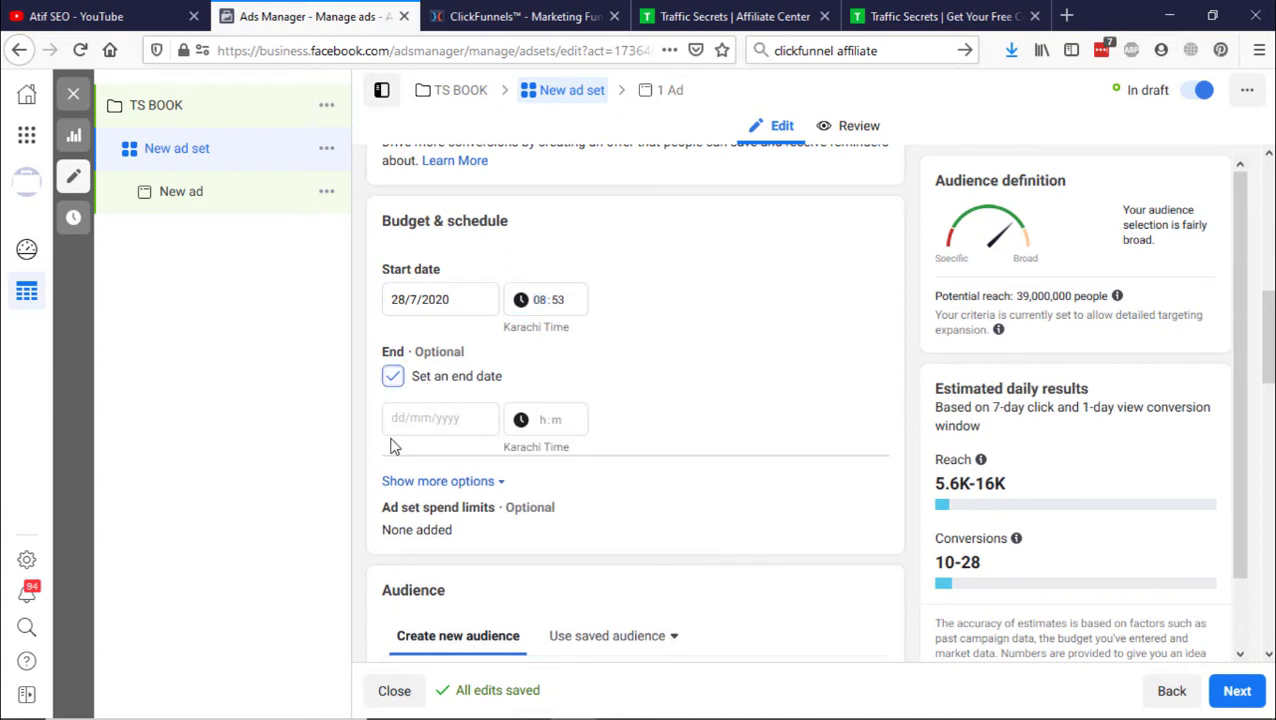
left_click(421, 419)
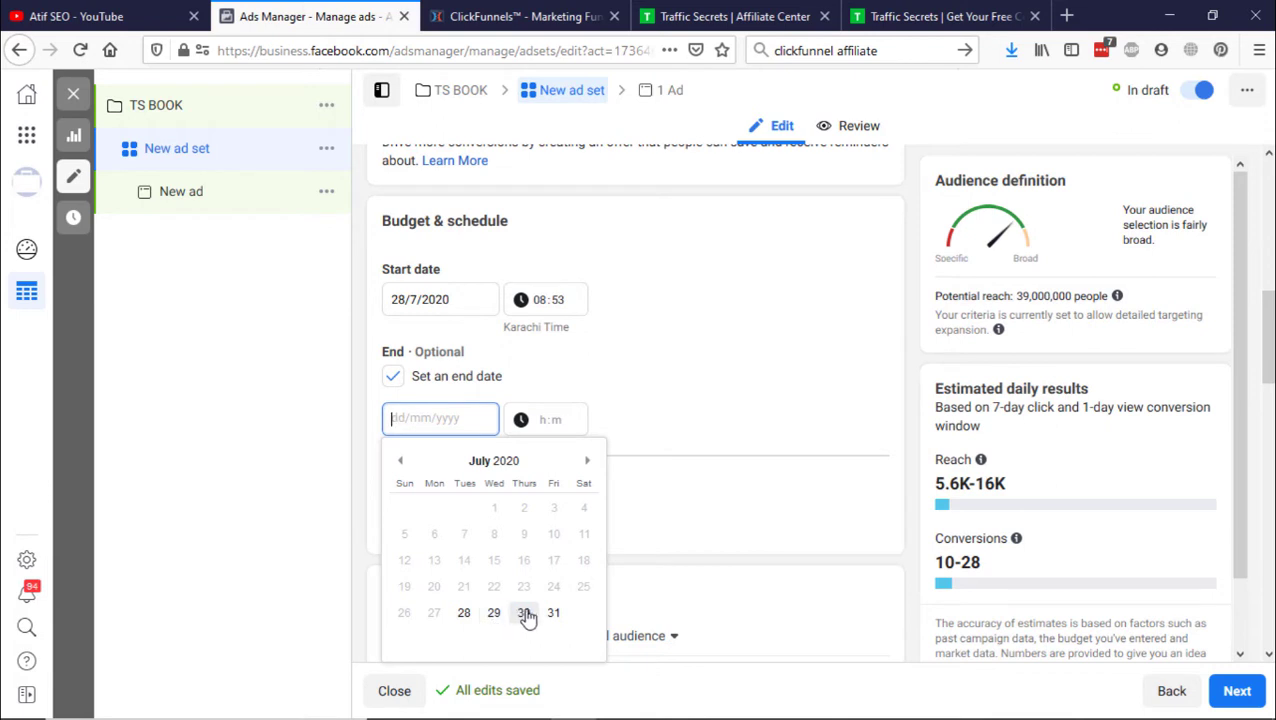
left_click(573, 391)
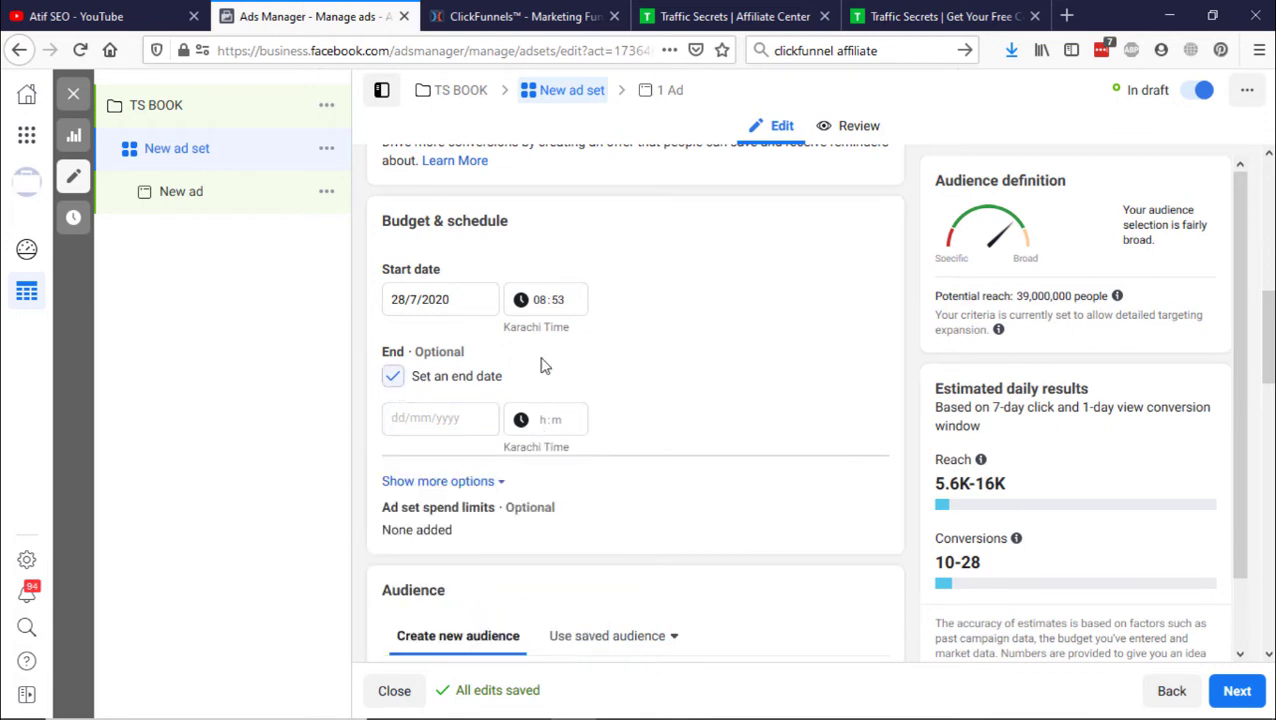
Remove Pakistan from the new audience's locations.
scroll(640, 370, "down", 3)
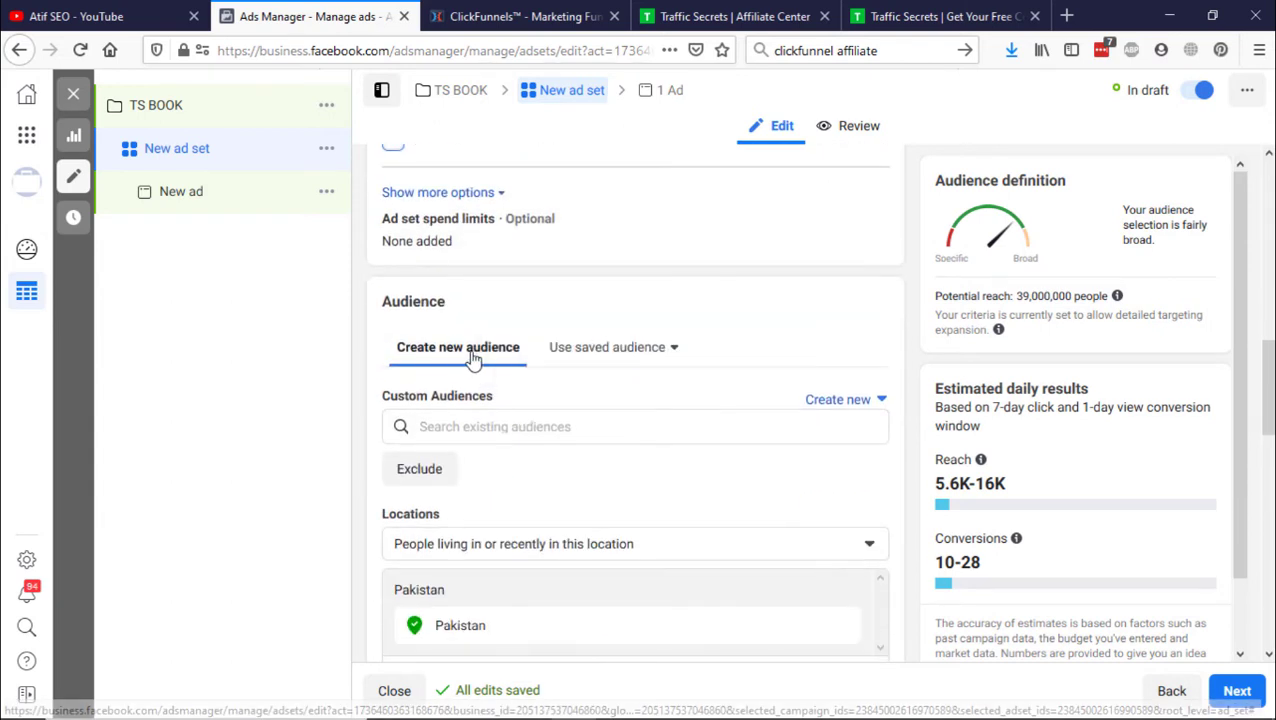
scroll(473, 352, "down", 1)
scroll(473, 352, "down", 1)
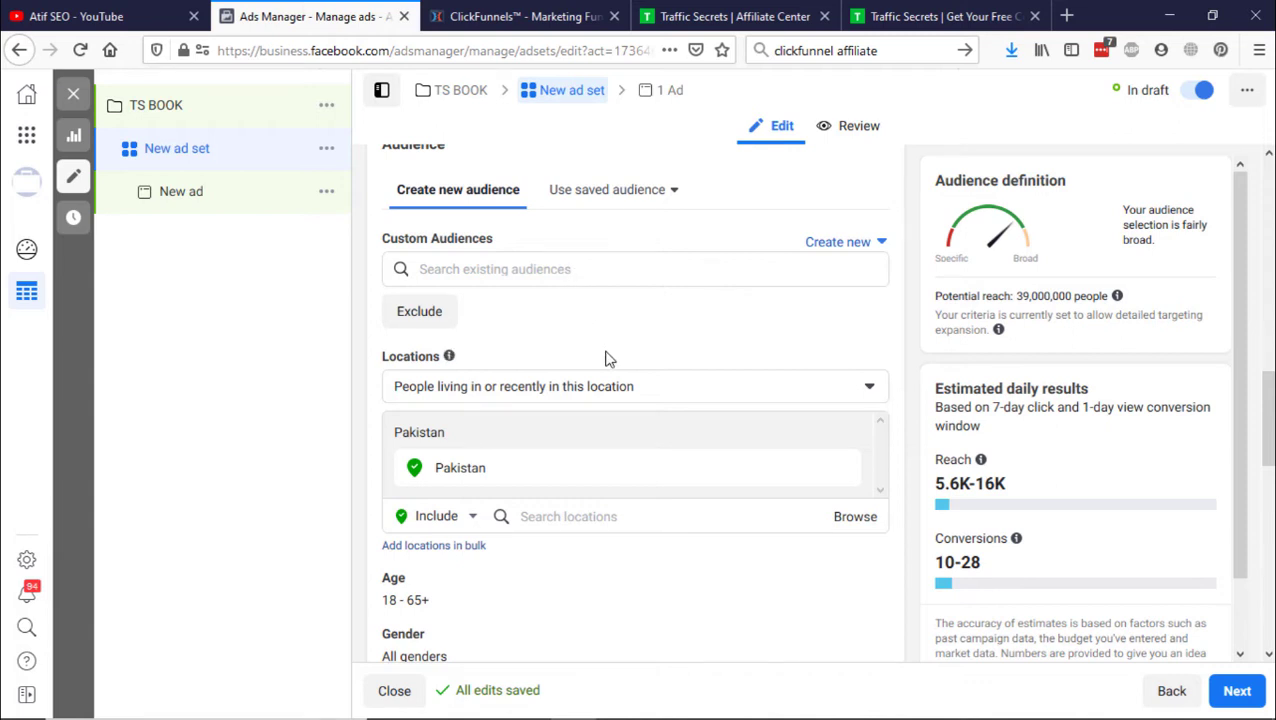
scroll(607, 358, "down", 1)
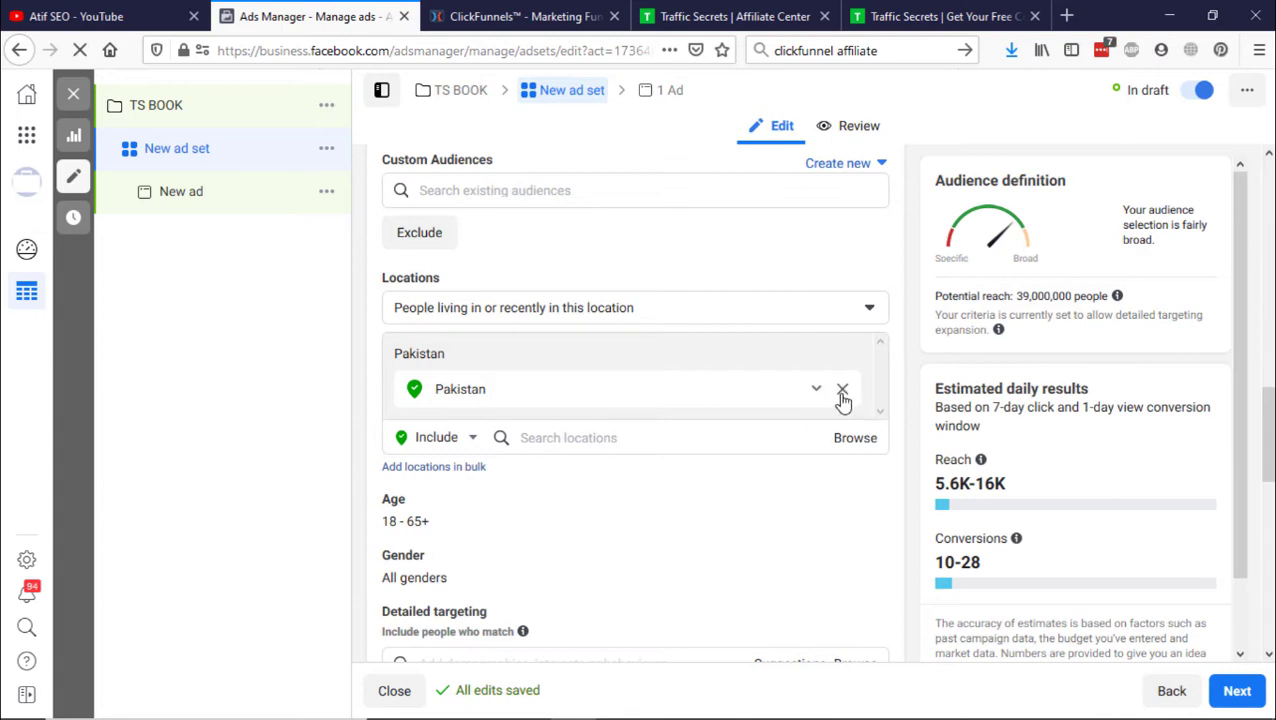
left_click(842, 390)
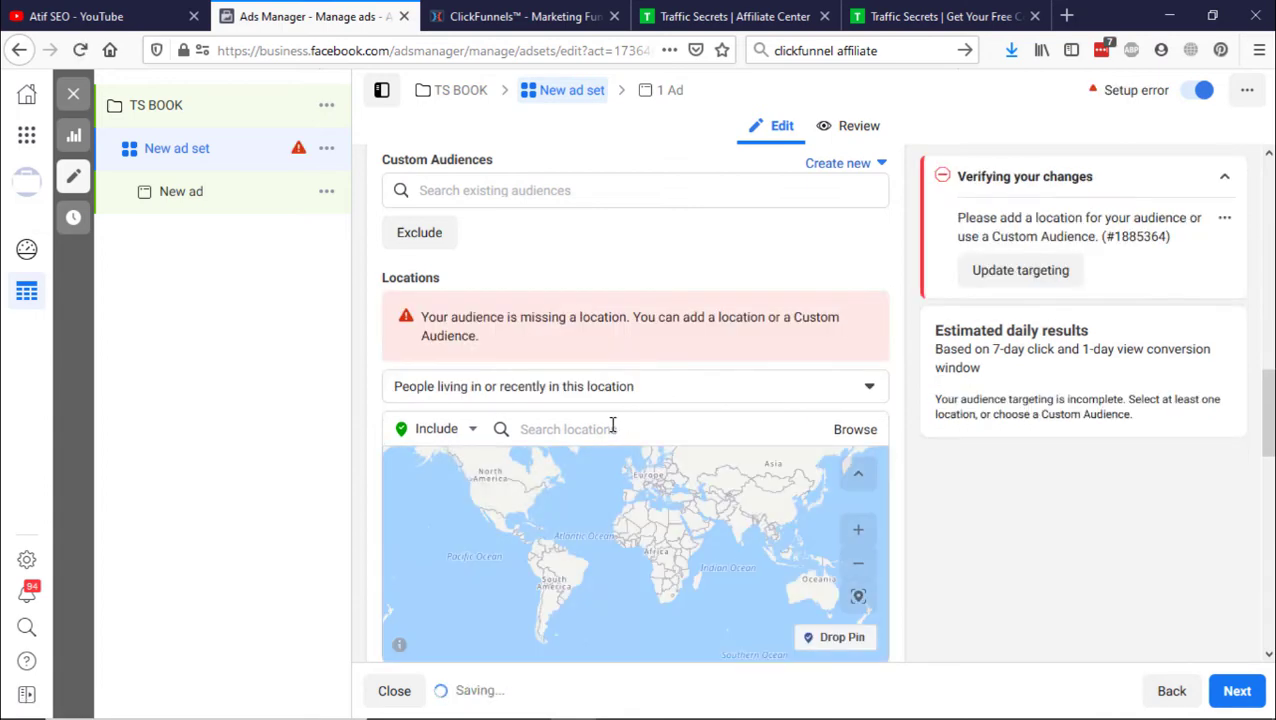
Include the city of Islamabad, Islamabad Capital Territory, Pakistan, in the audience locations.
left_click(611, 428)
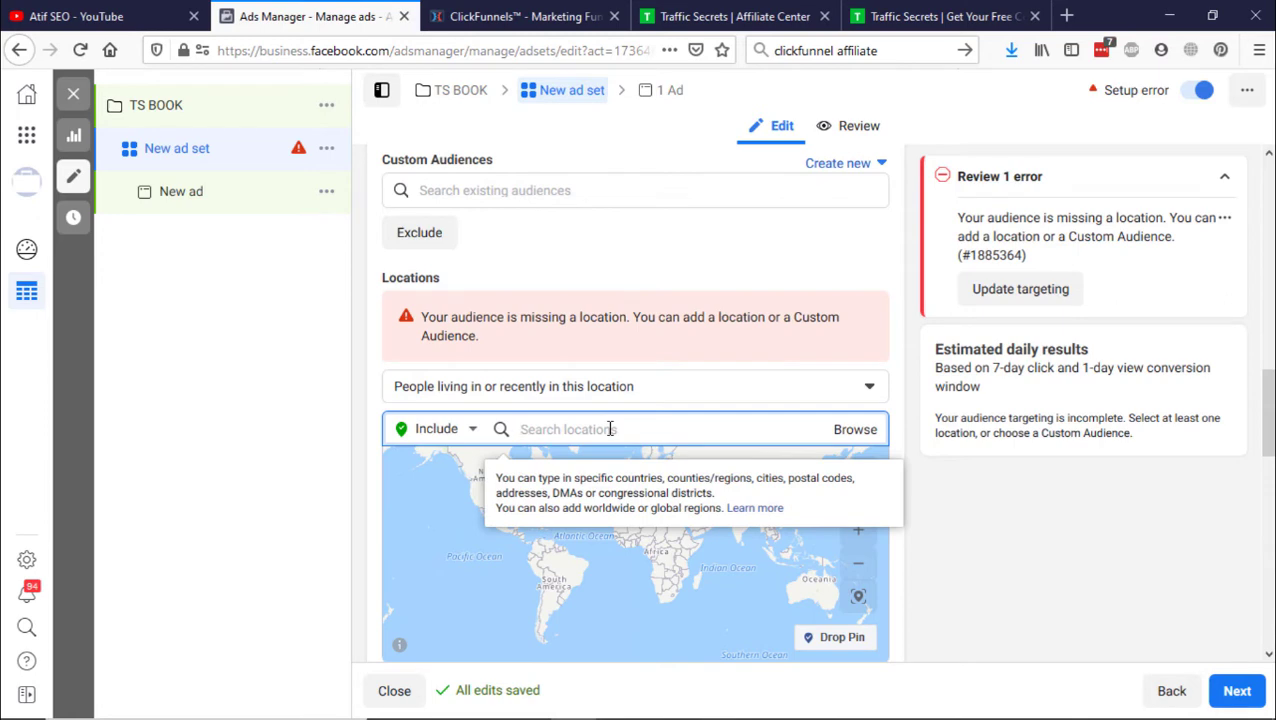
type("united s")
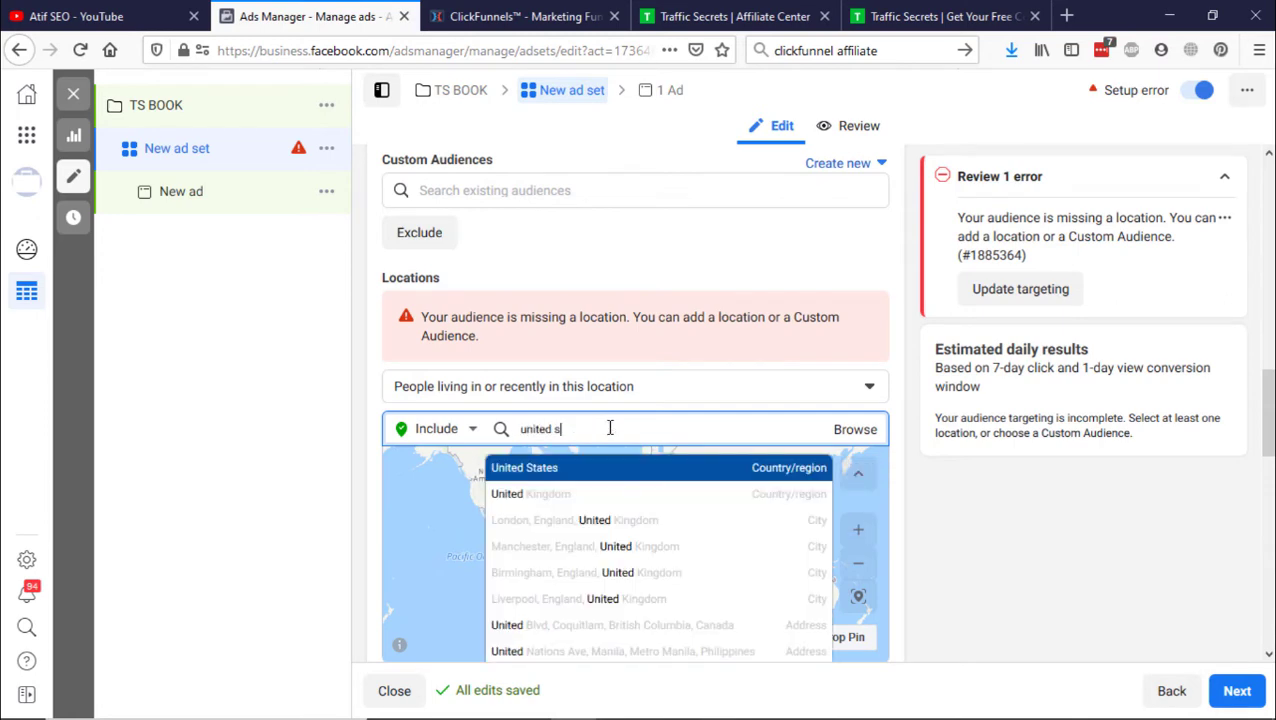
triple_click(604, 431)
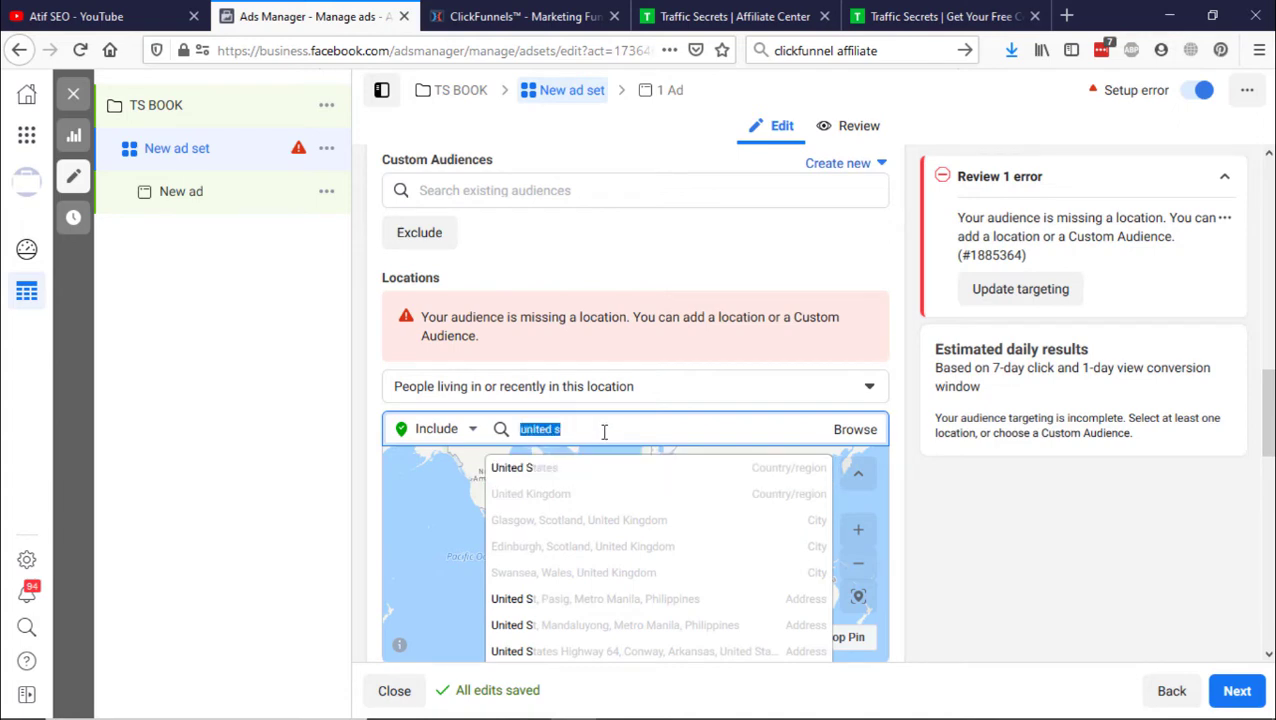
type("islamabad")
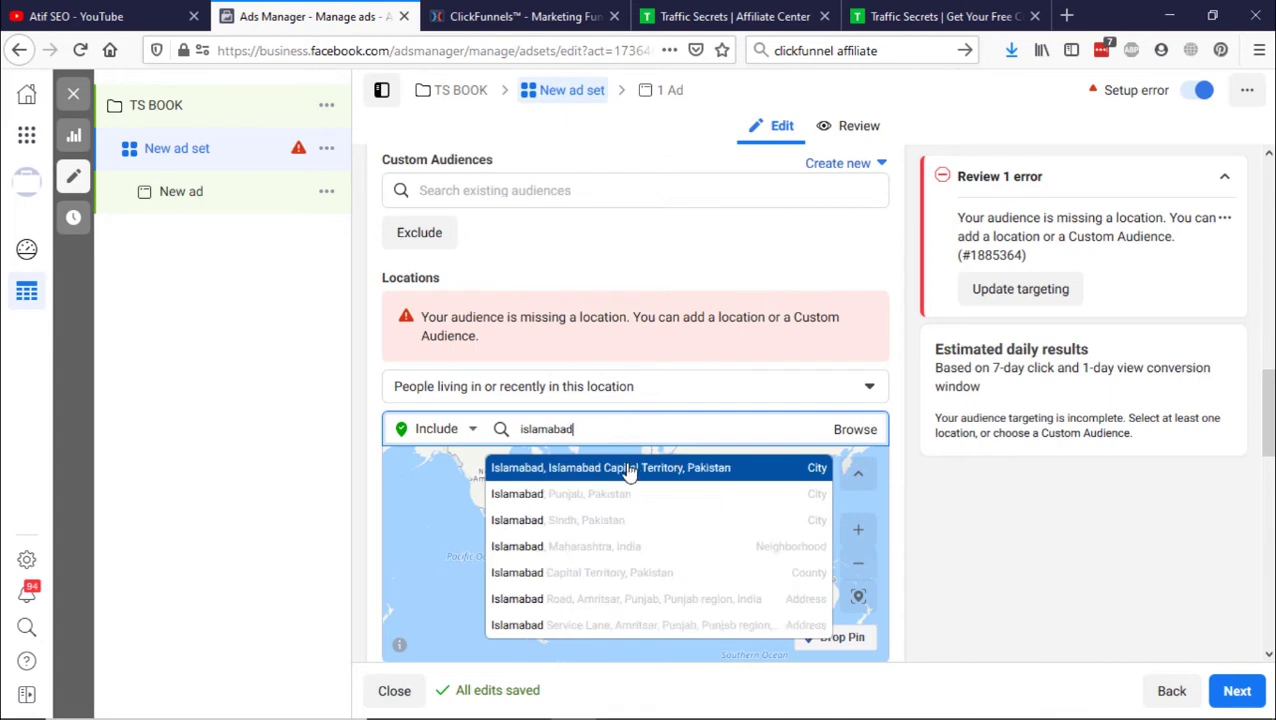
left_click(629, 469)
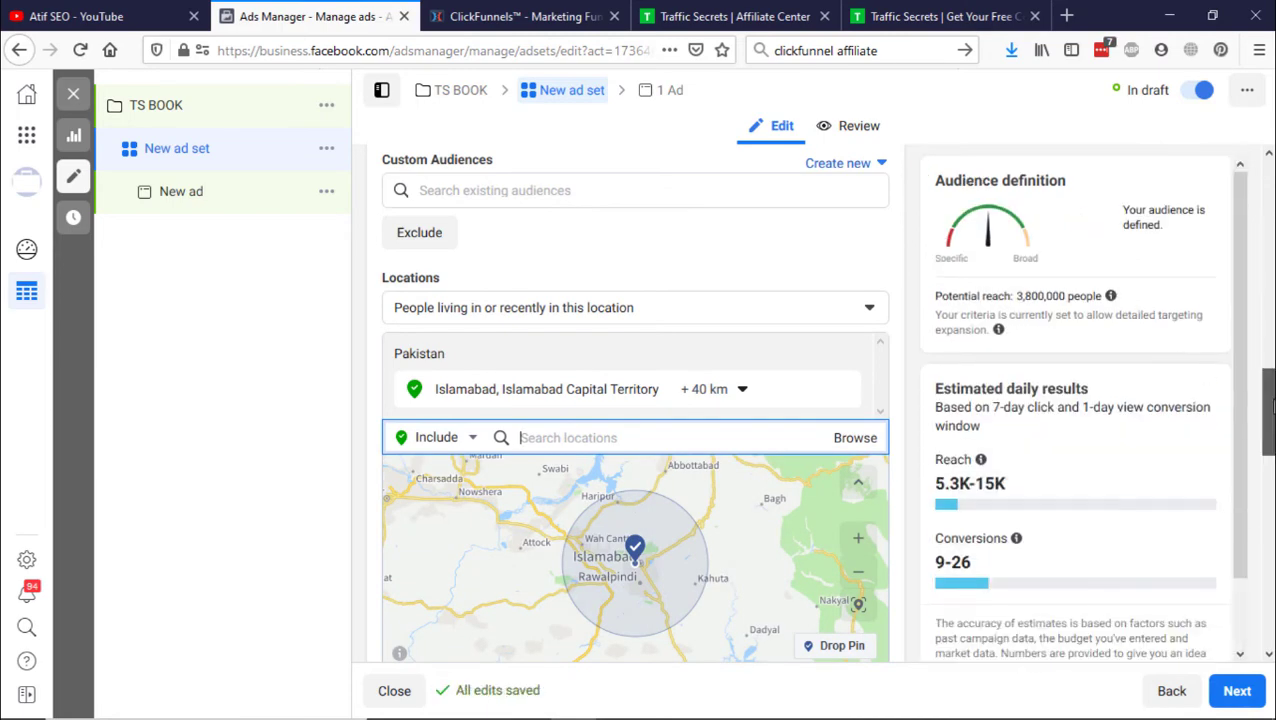
Drop a location pin on the map in central Rawalpindi, on Minhas Road near Marir Hassan.
left_click_drag(1270, 405, 1270, 443)
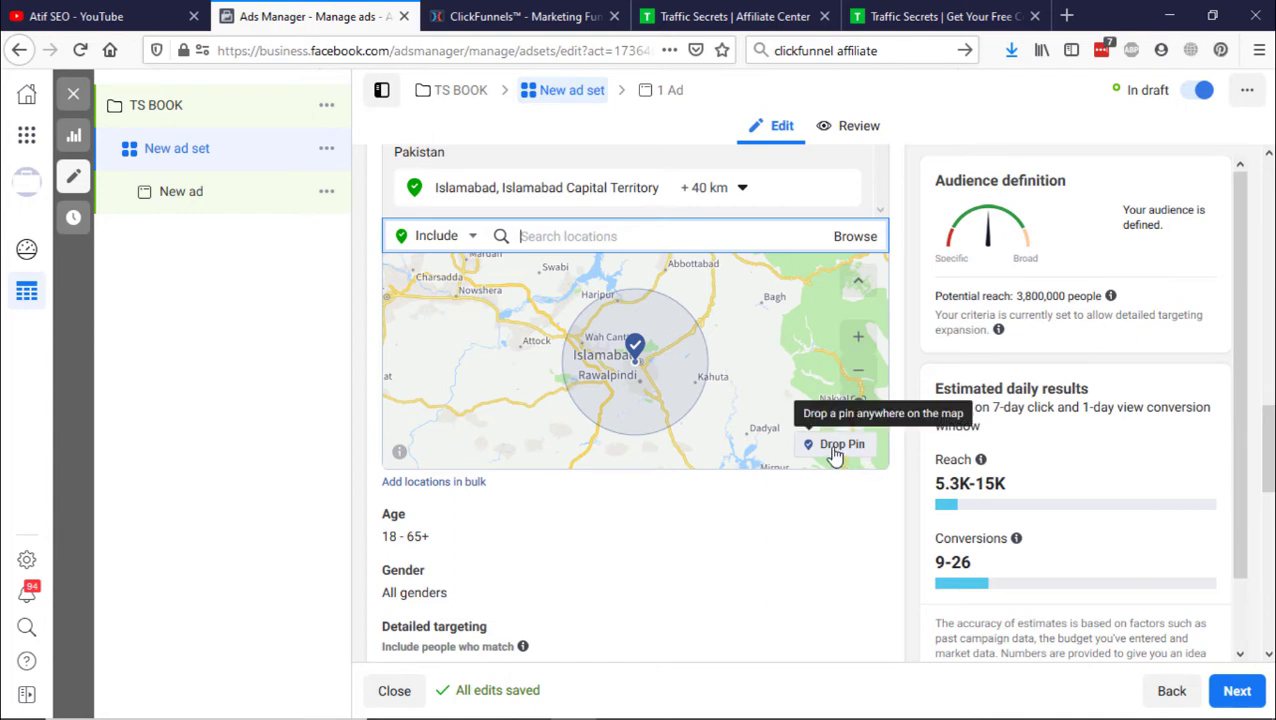
scroll(649, 379, "up", 3)
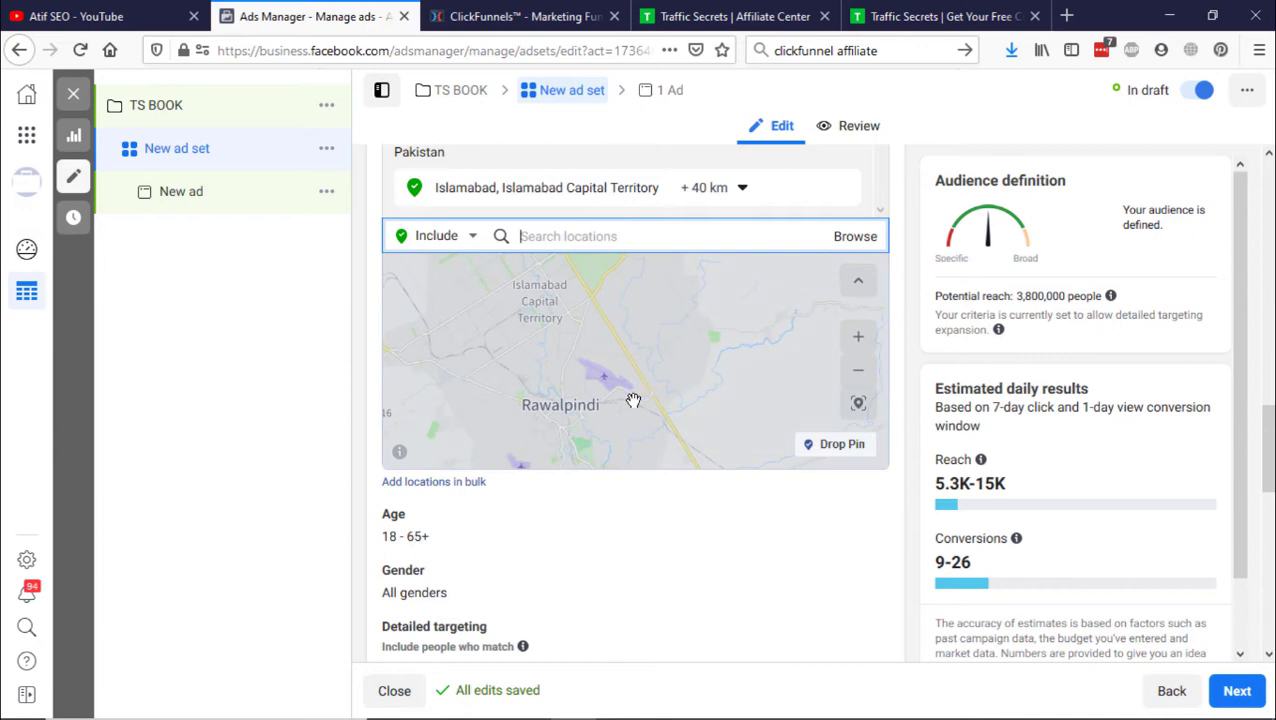
scroll(633, 400, "up", 1)
left_click_drag(592, 430, 698, 407)
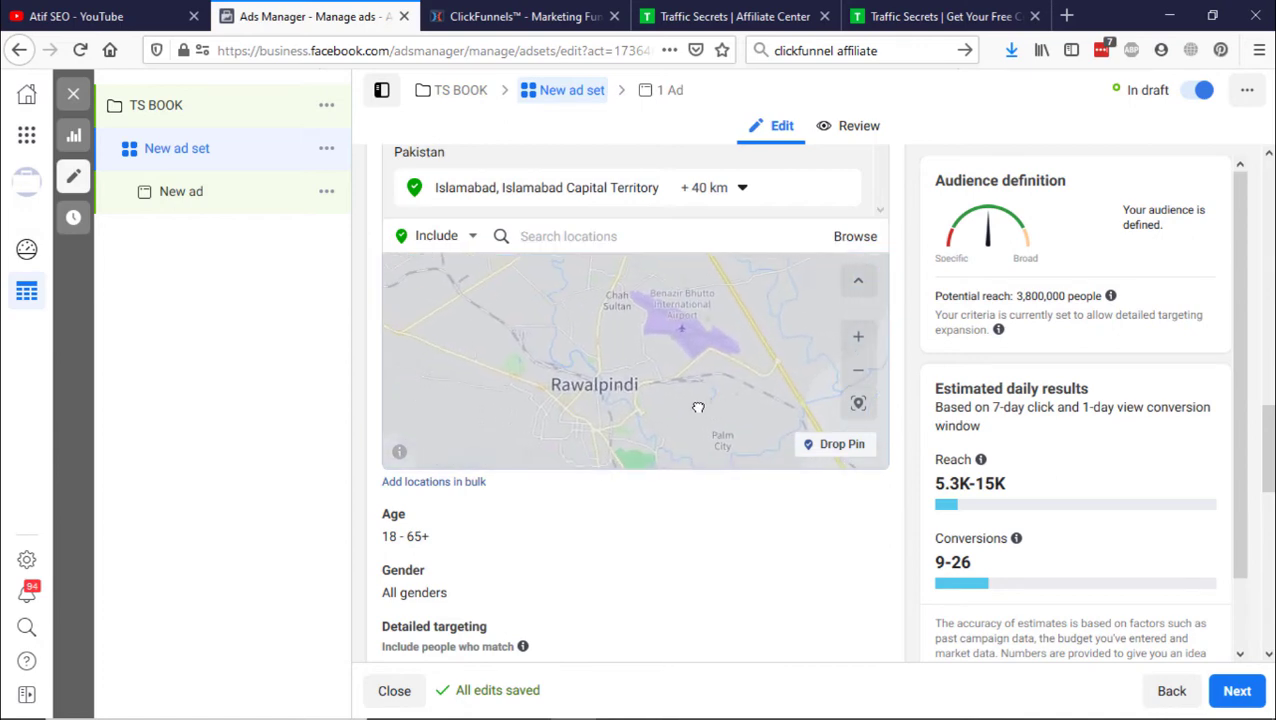
scroll(698, 407, "up", 1)
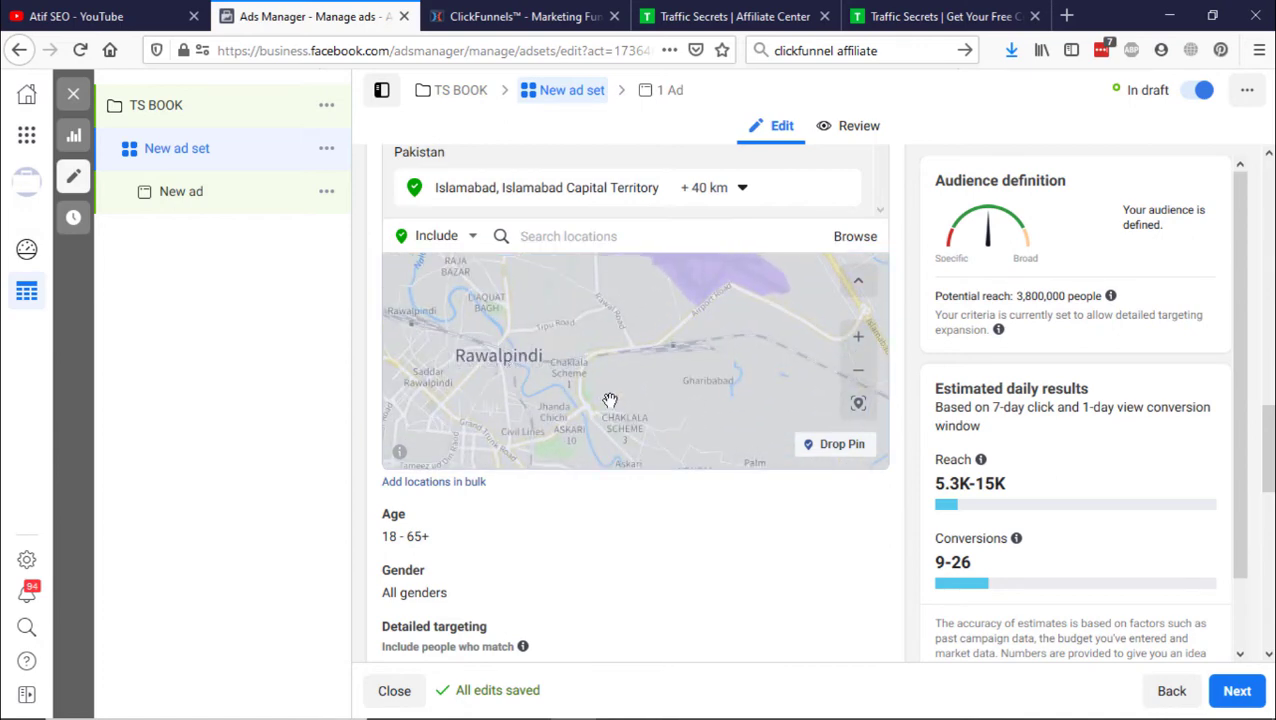
left_click_drag(612, 402, 707, 405)
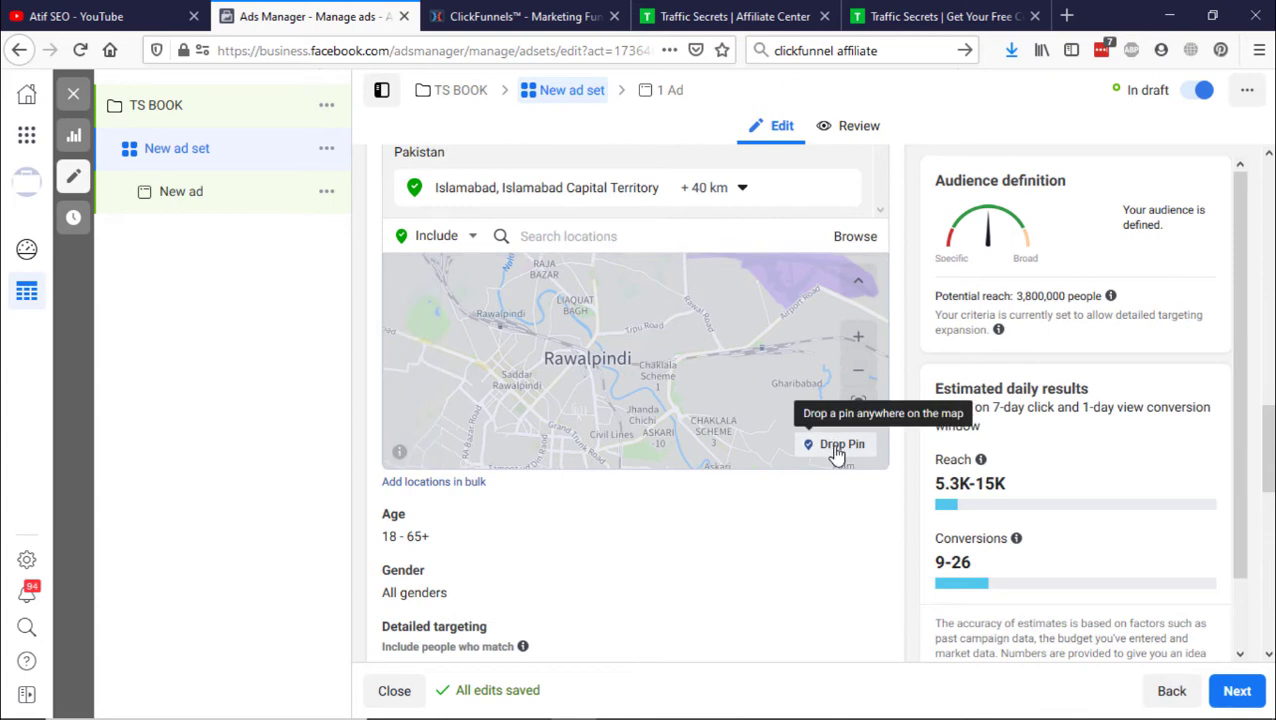
left_click(836, 452)
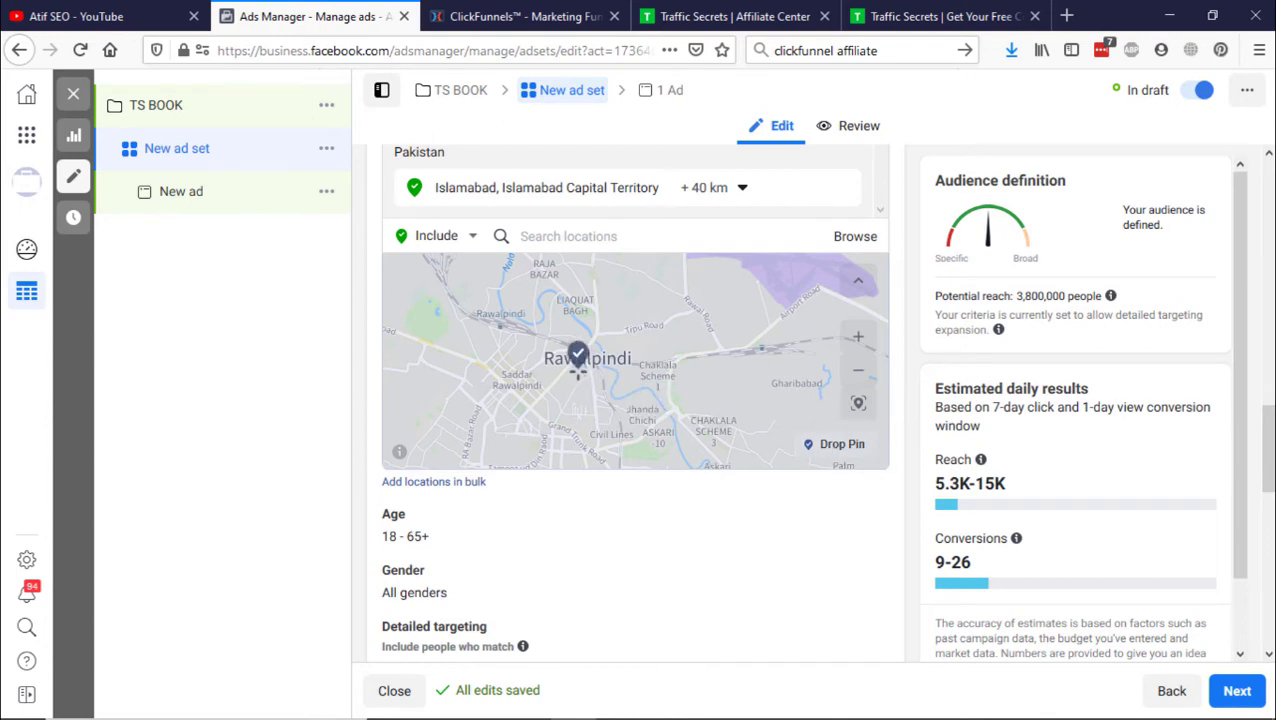
scroll(578, 365, "up", 4)
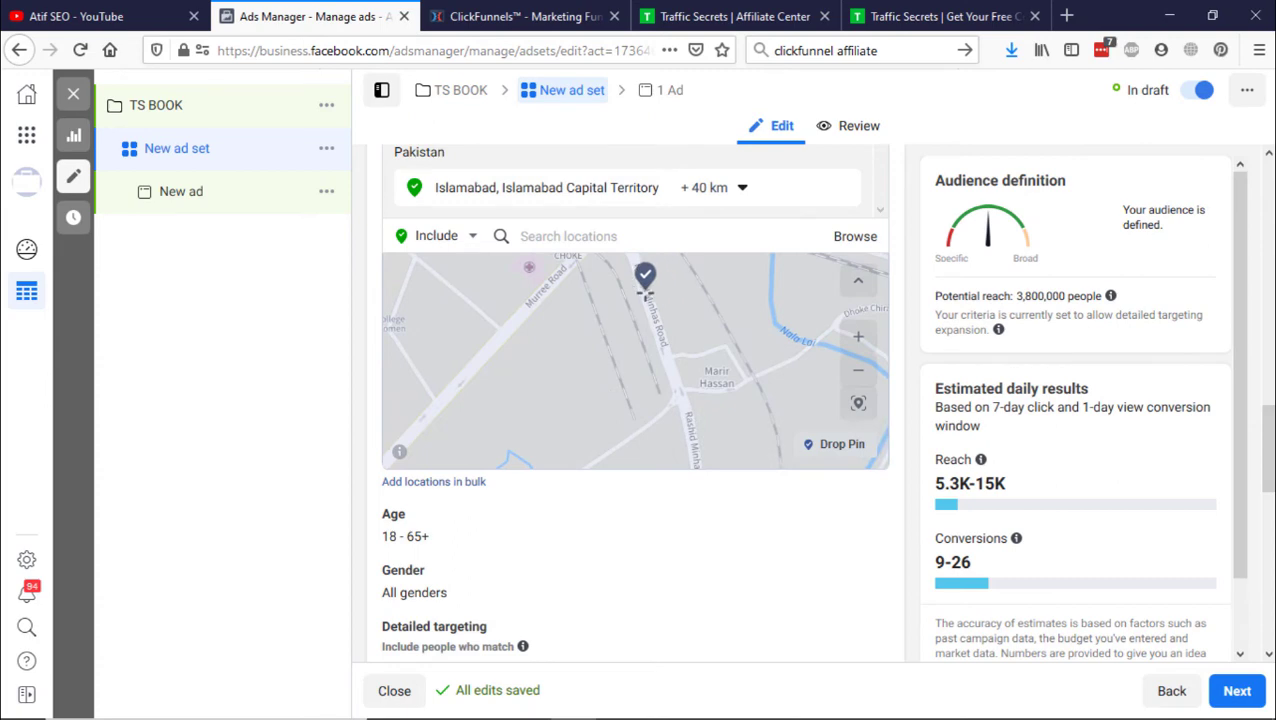
left_click(645, 288)
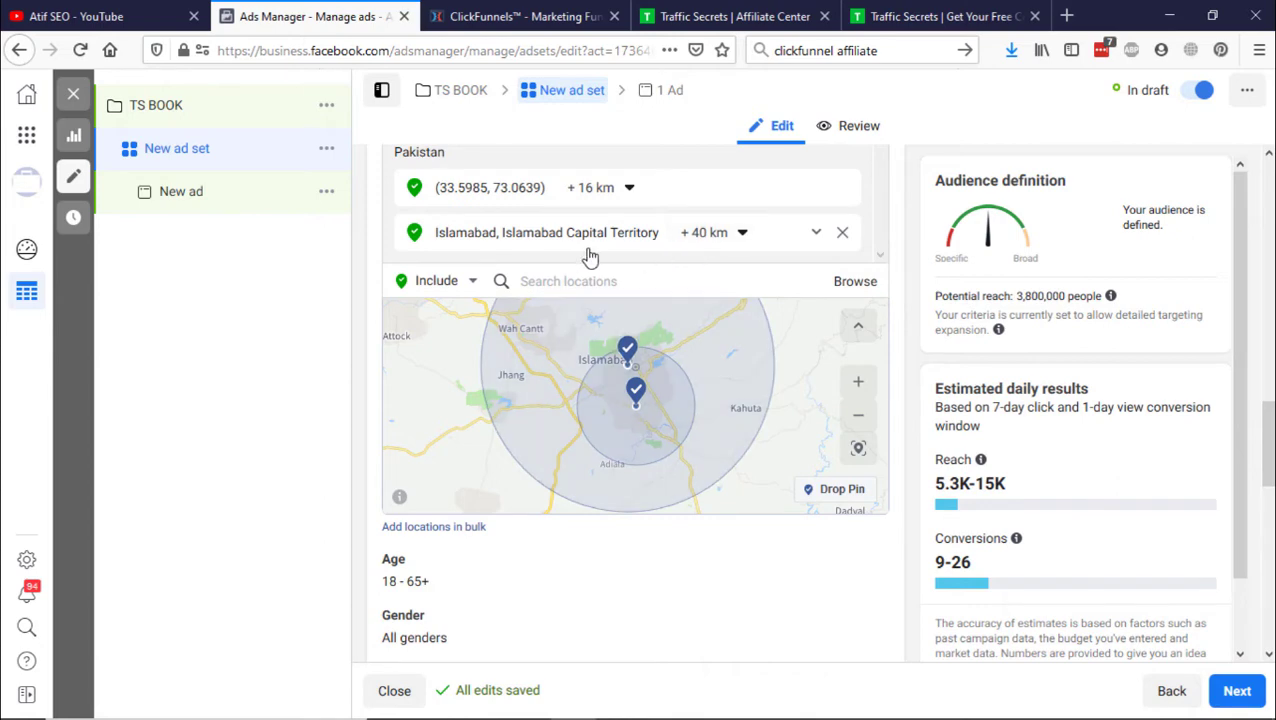
Remove the Islamabad city location and set the dropped Rawalpindi pin's radius to 10 km.
left_click(842, 235)
left_click(612, 192)
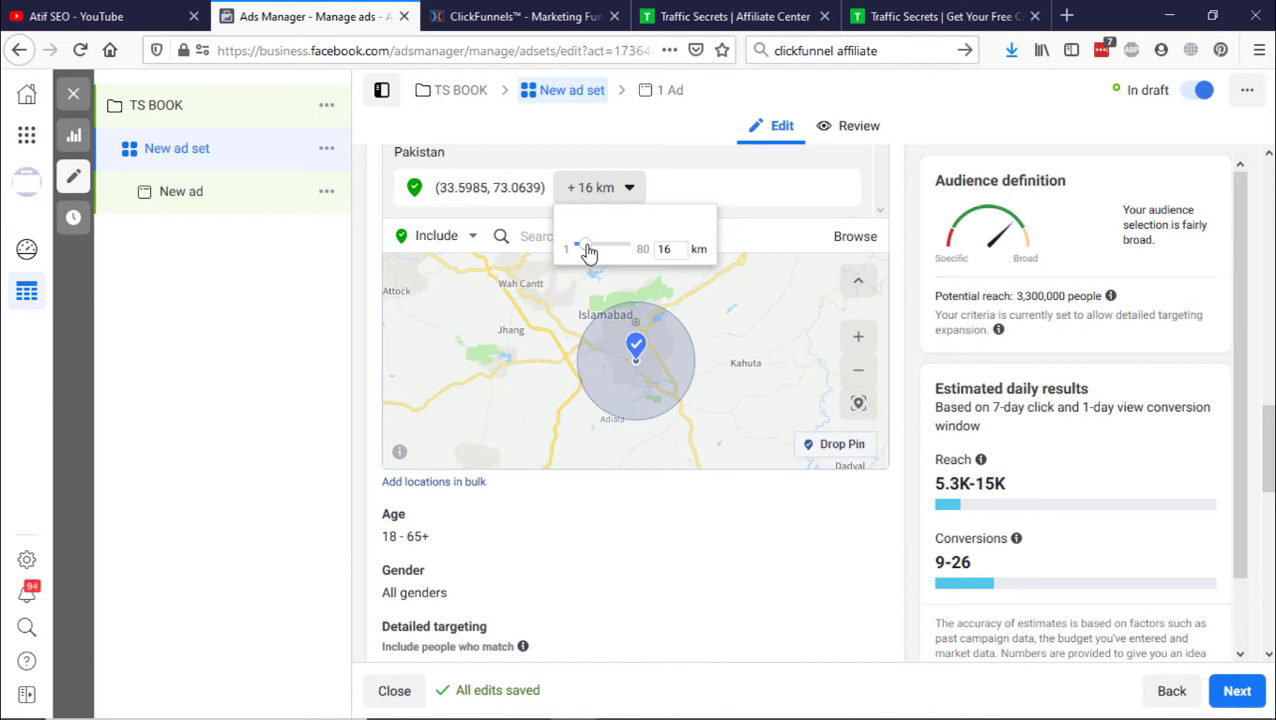
left_click_drag(590, 252, 592, 249)
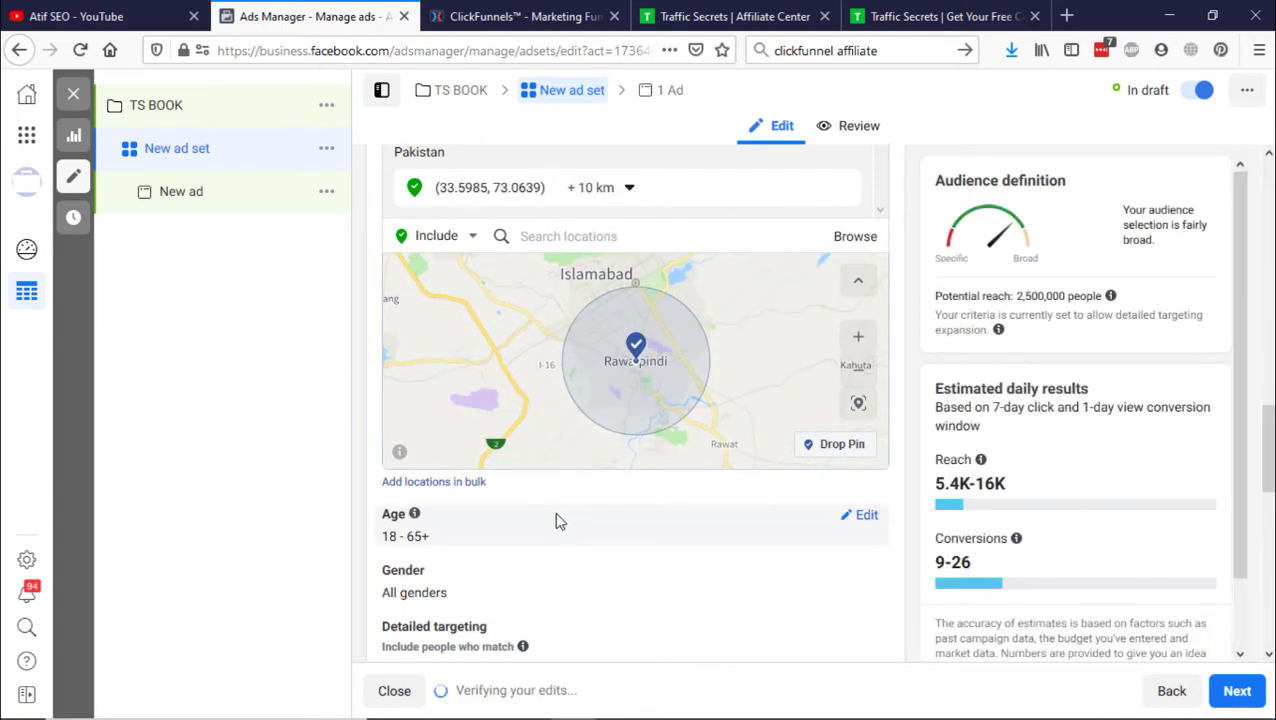
Set the audience's age range to 25 through 40.
scroll(558, 521, "down", 3)
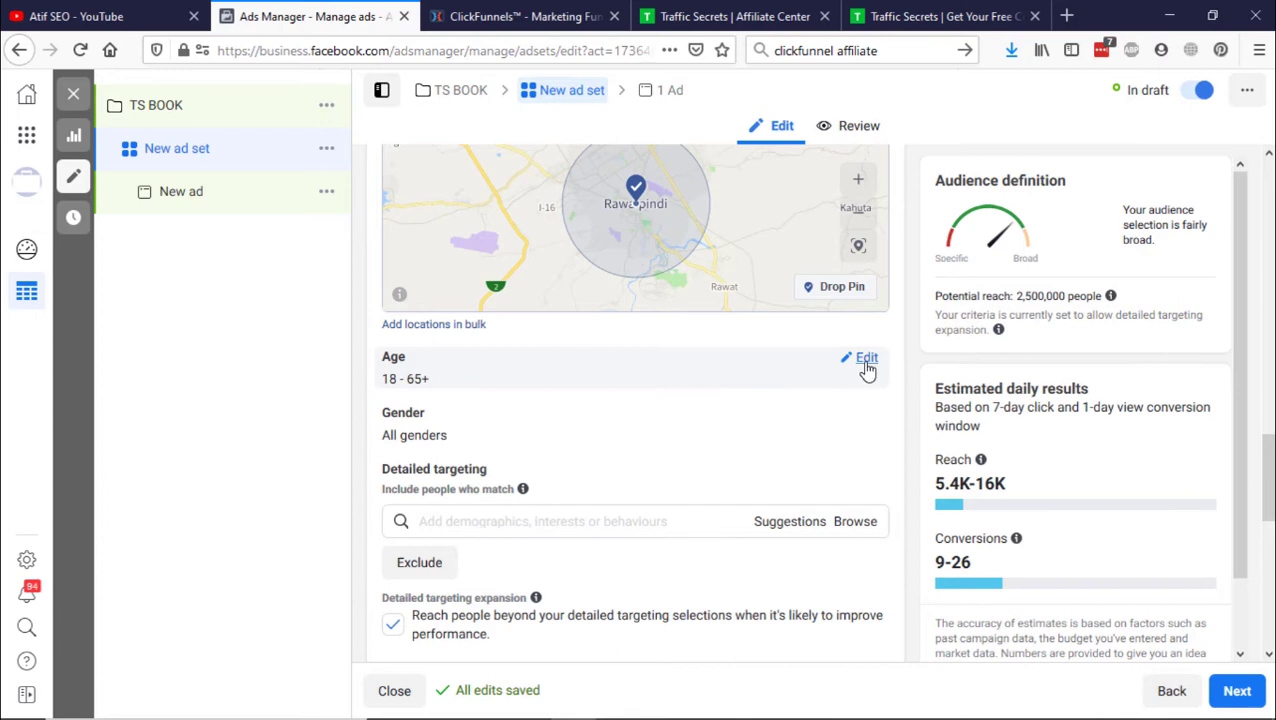
left_click(866, 359)
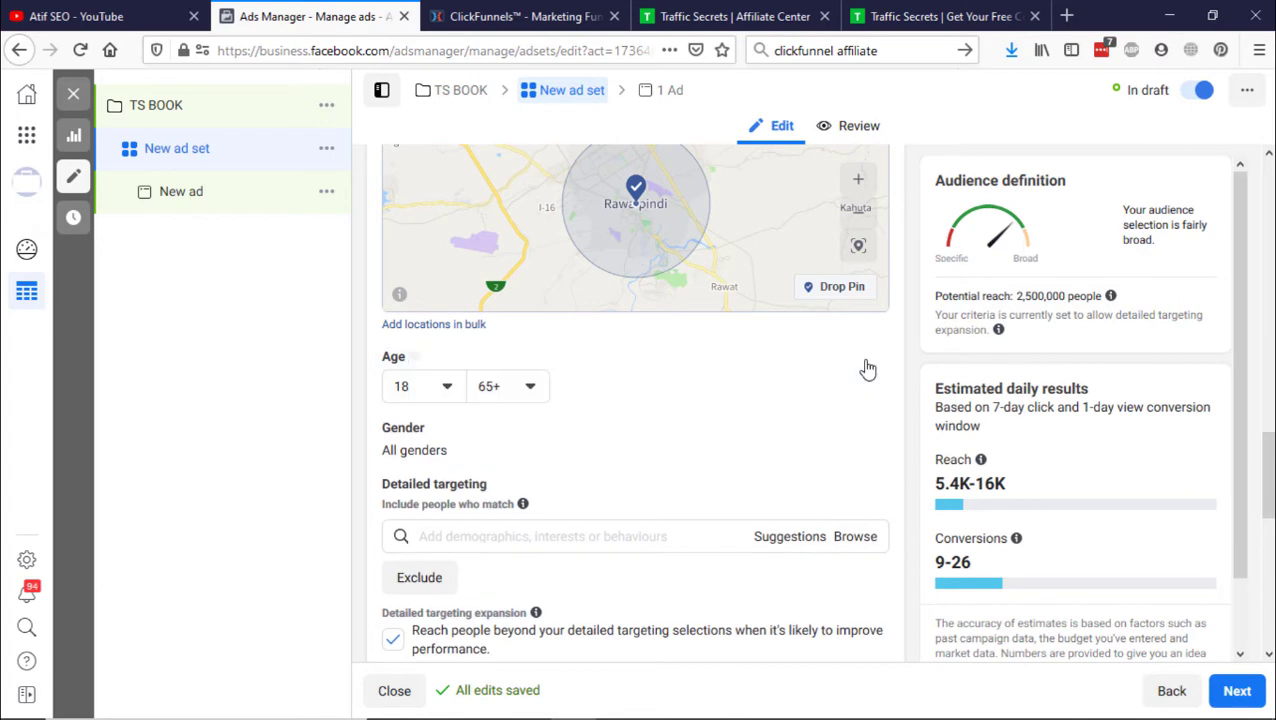
left_click(438, 392)
scroll(444, 569, "down", 3)
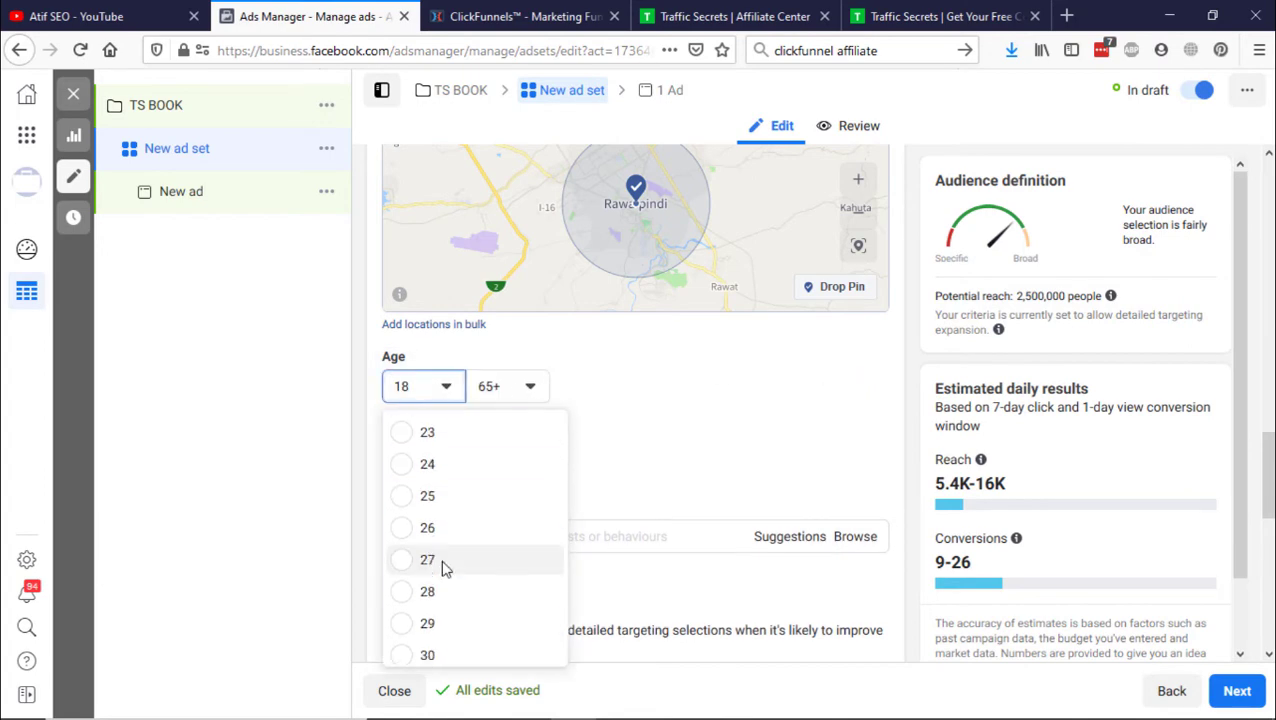
left_click(425, 497)
left_click(487, 405)
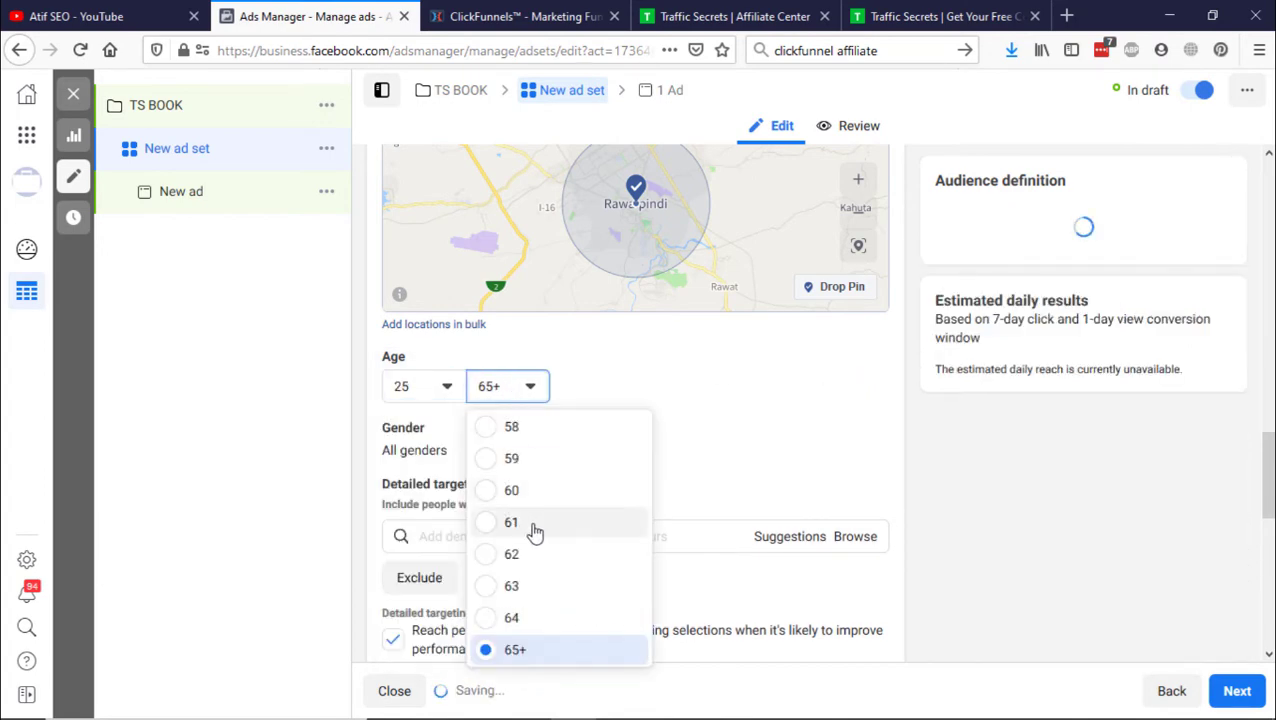
scroll(535, 535, "up", 1)
scroll(535, 535, "up", 4)
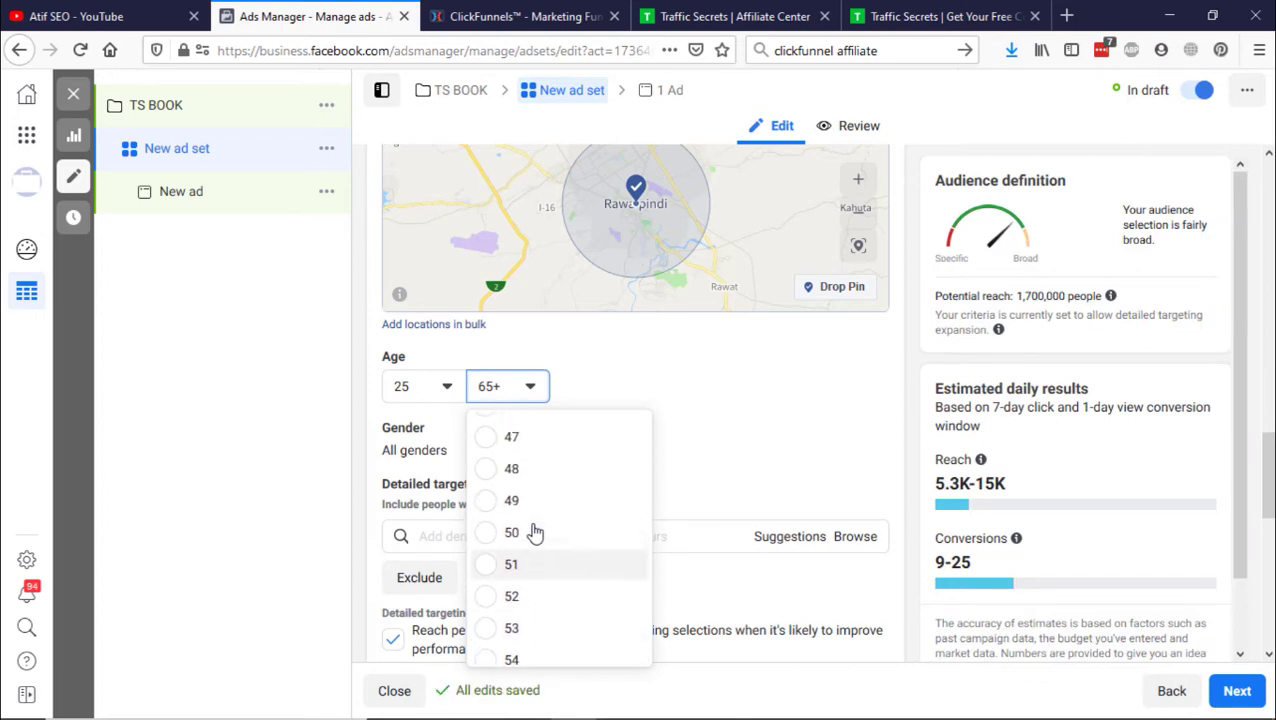
scroll(535, 535, "up", 1)
scroll(535, 535, "up", 1)
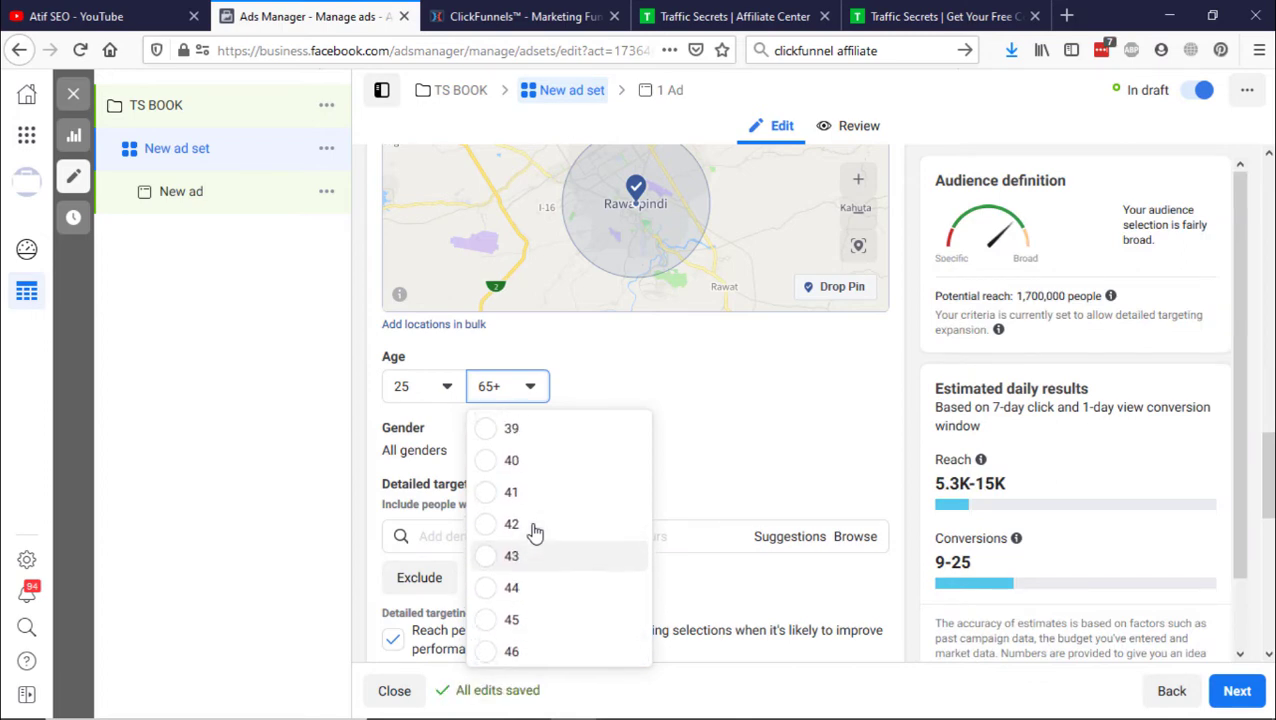
left_click(491, 484)
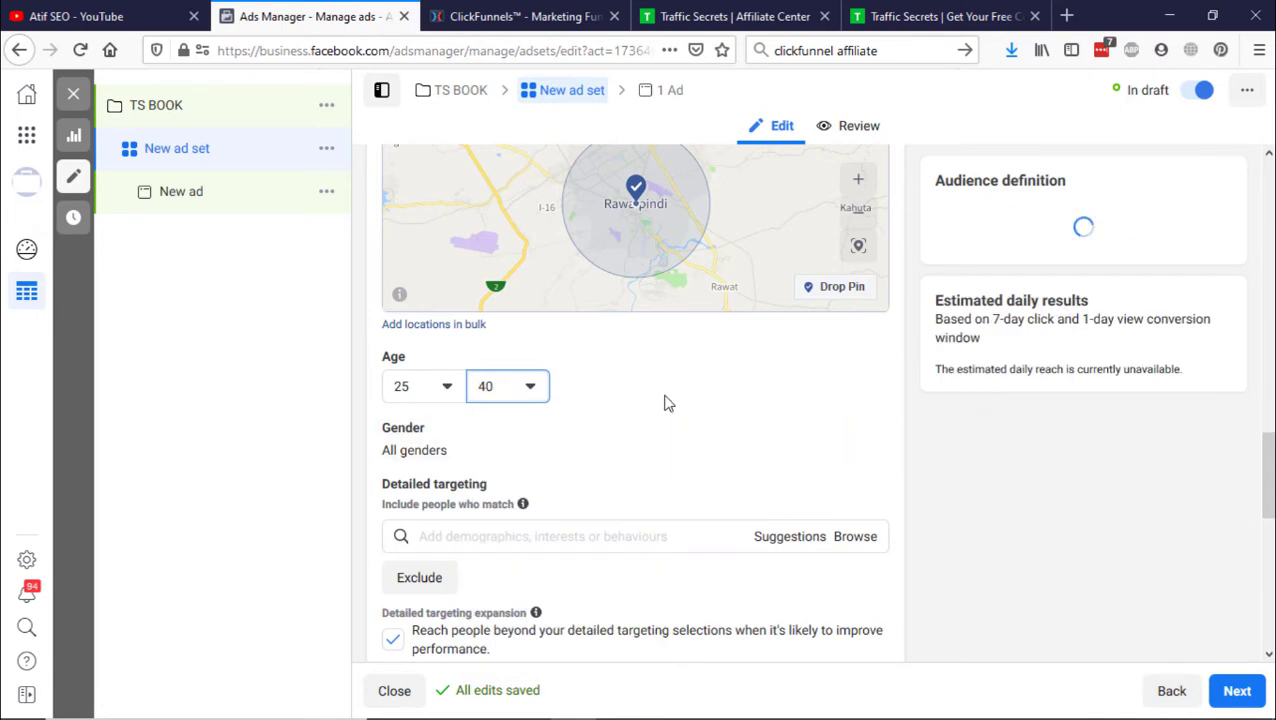
Try both the Women and Men gender options for the audience and leave Women selected.
left_click(866, 430)
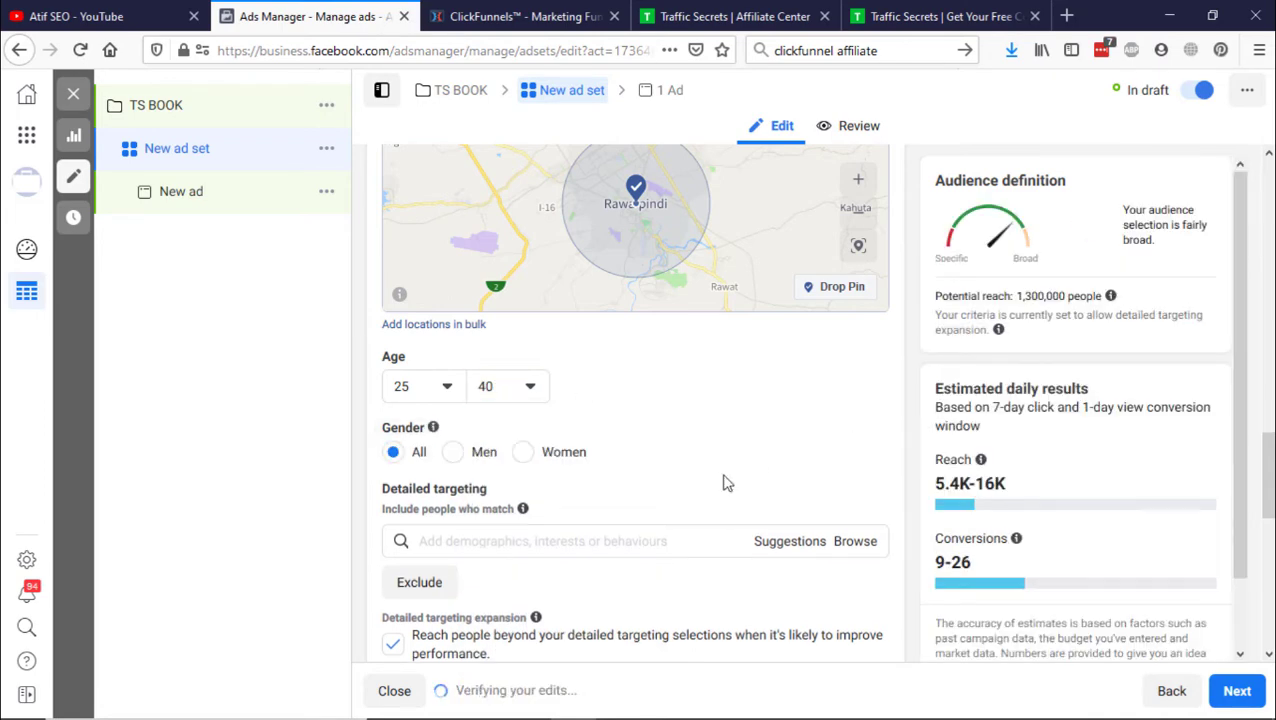
left_click(523, 455)
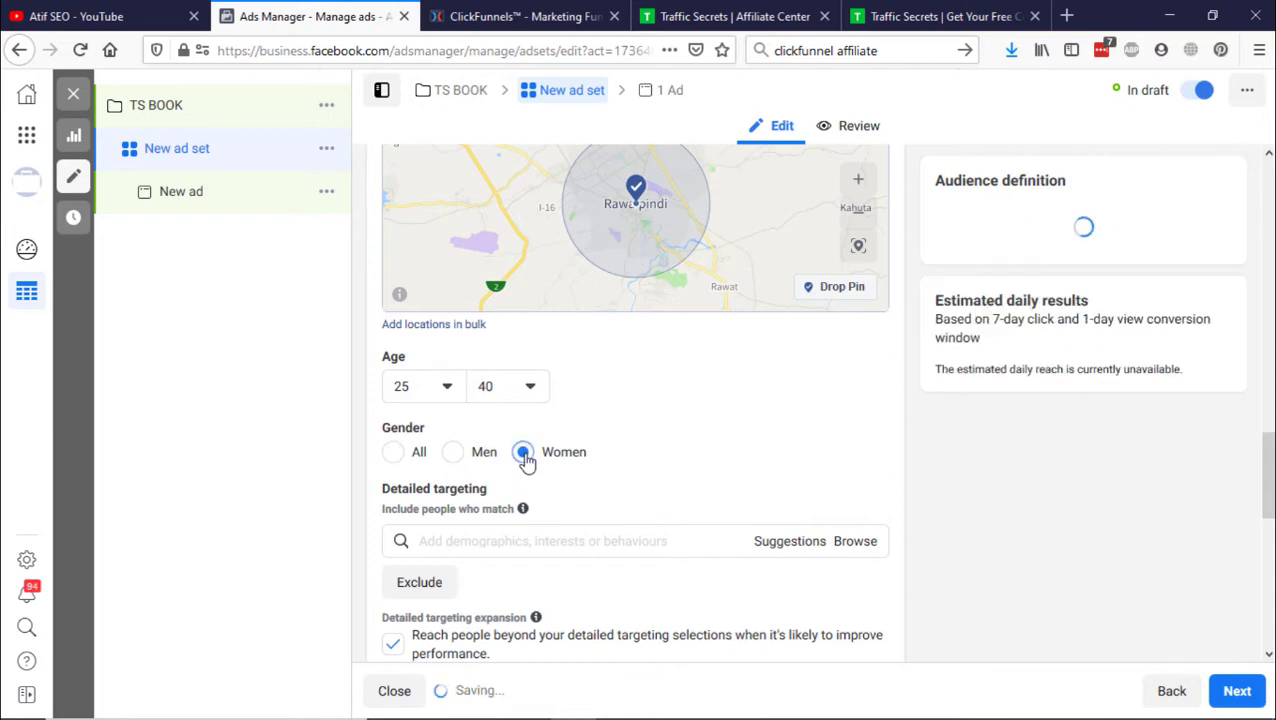
left_click(455, 453)
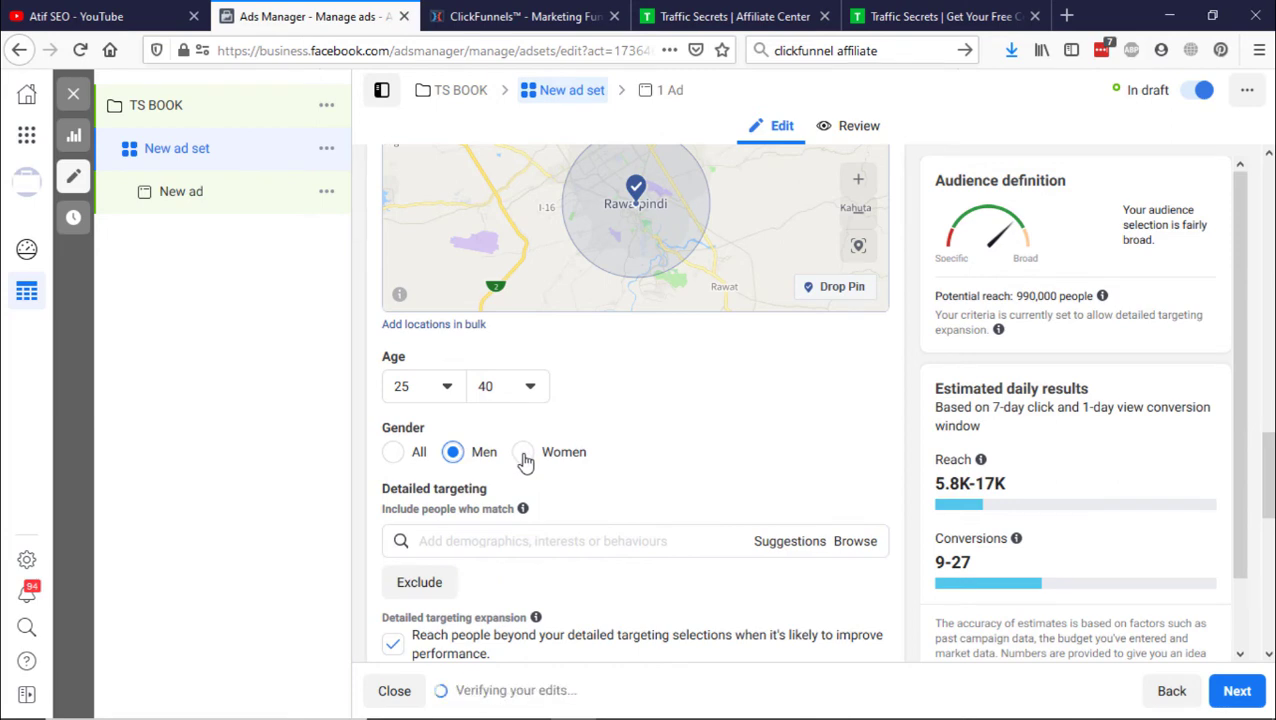
left_click(524, 455)
Search detailed targeting for "digital mar" and add the Digital marketing interest to the audience.
scroll(671, 387, "down", 1)
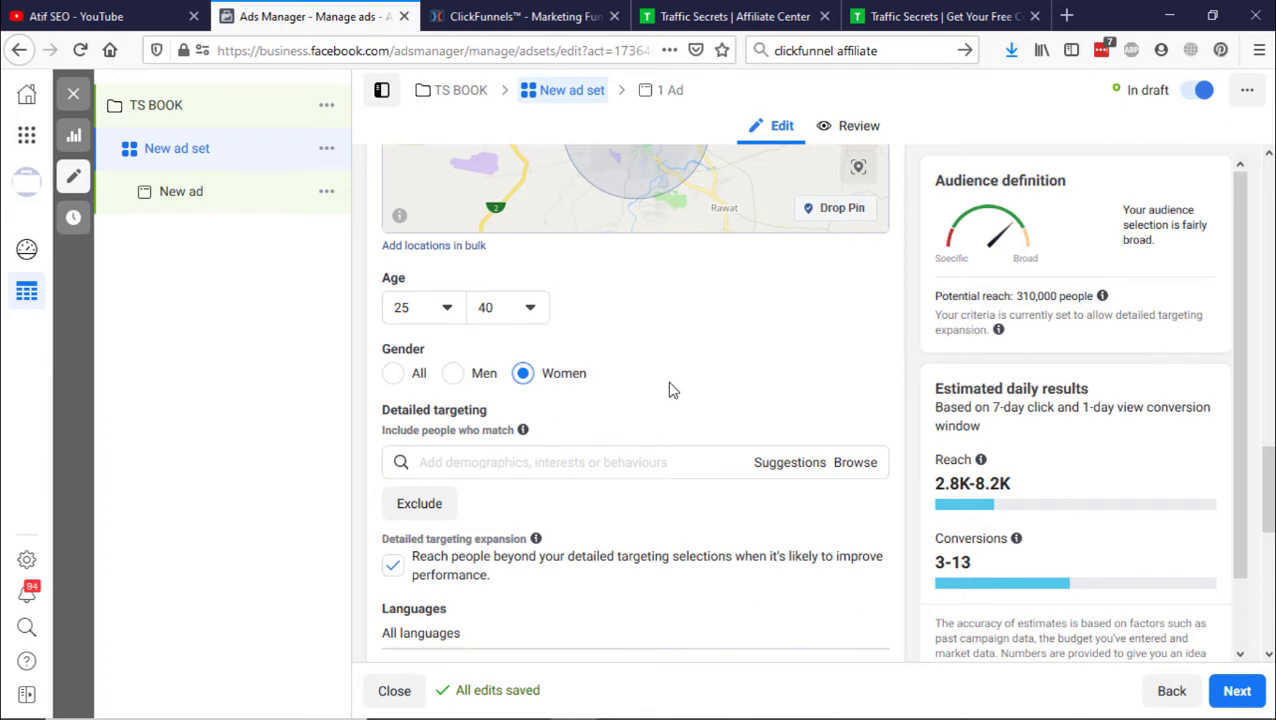
scroll(671, 390, "down", 1)
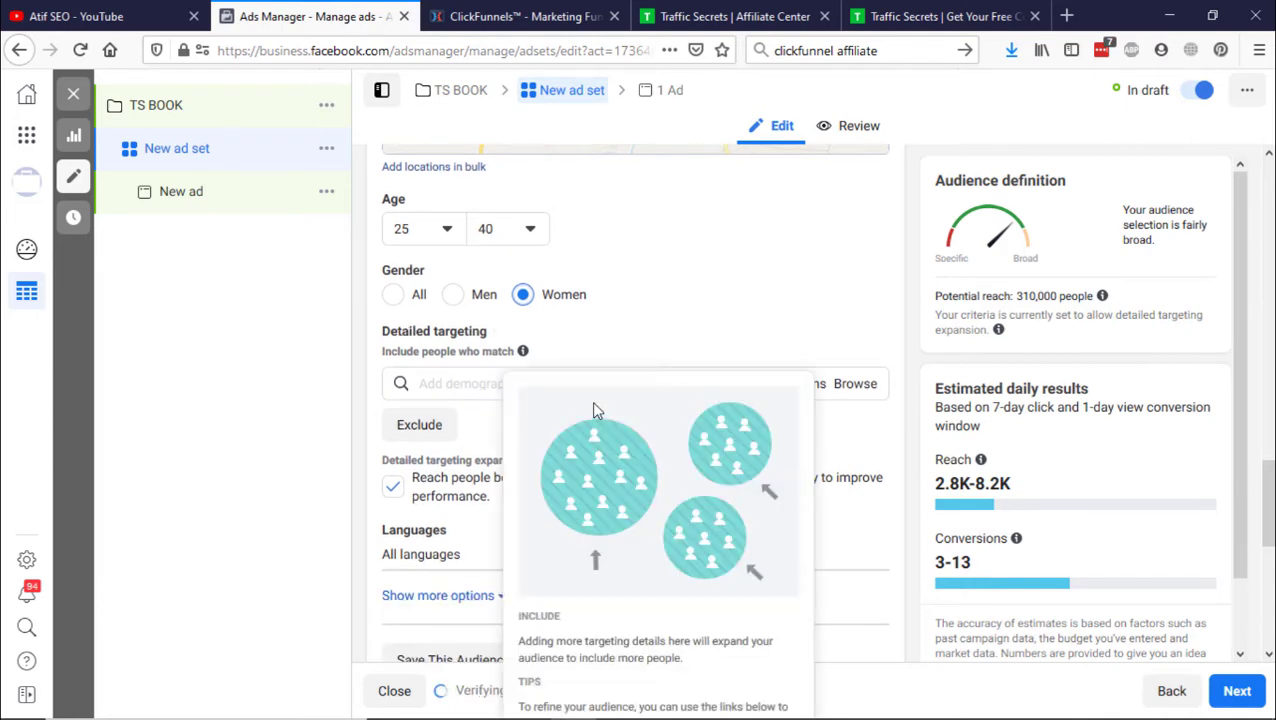
left_click(497, 383)
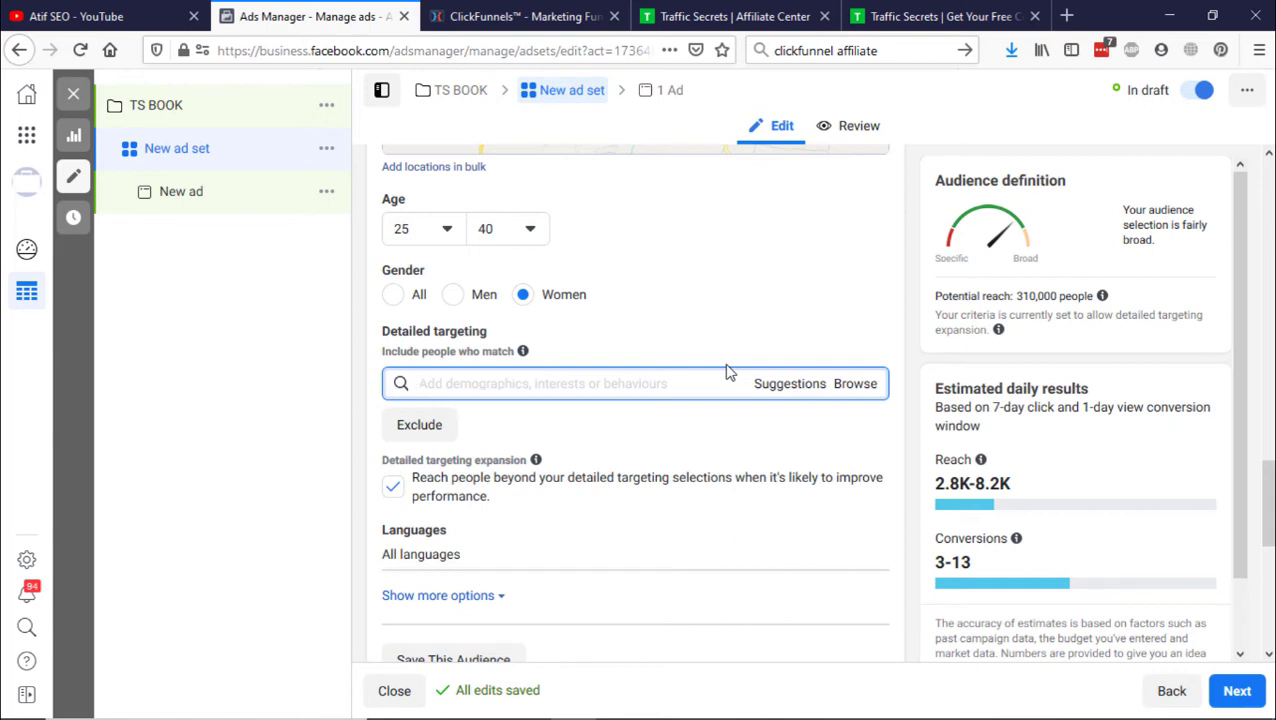
type("digital mar")
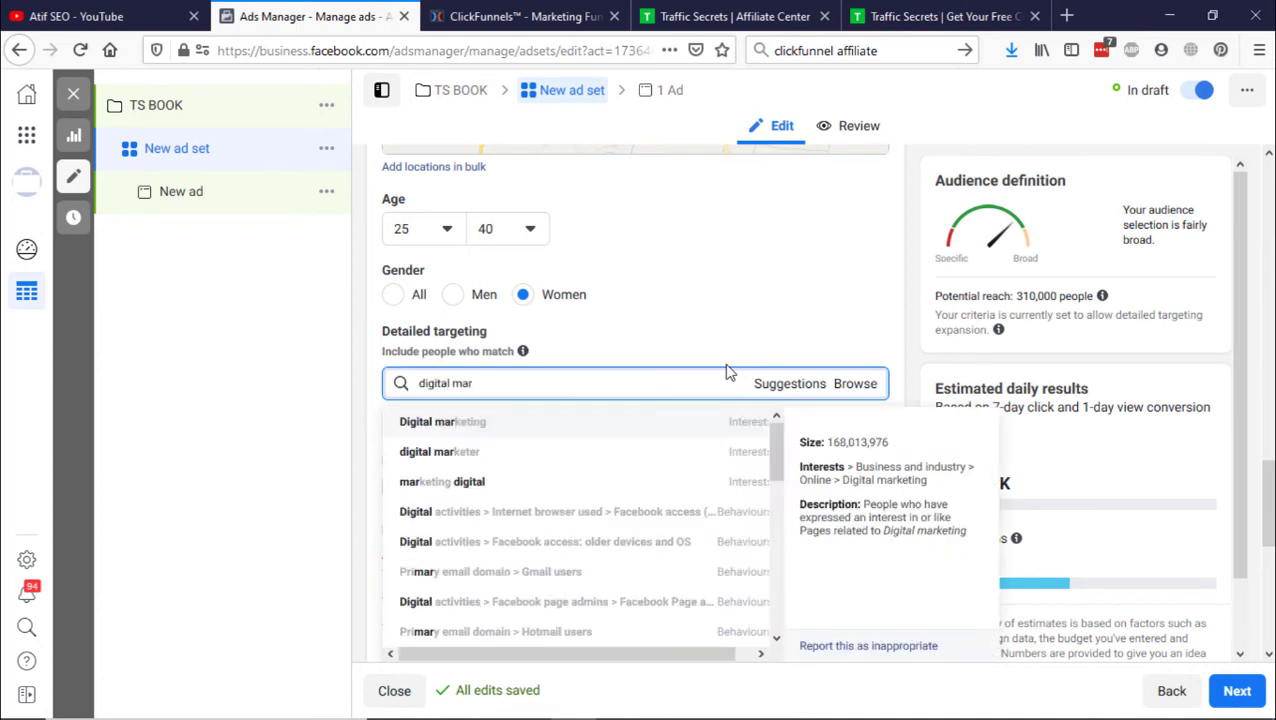
left_click(753, 432)
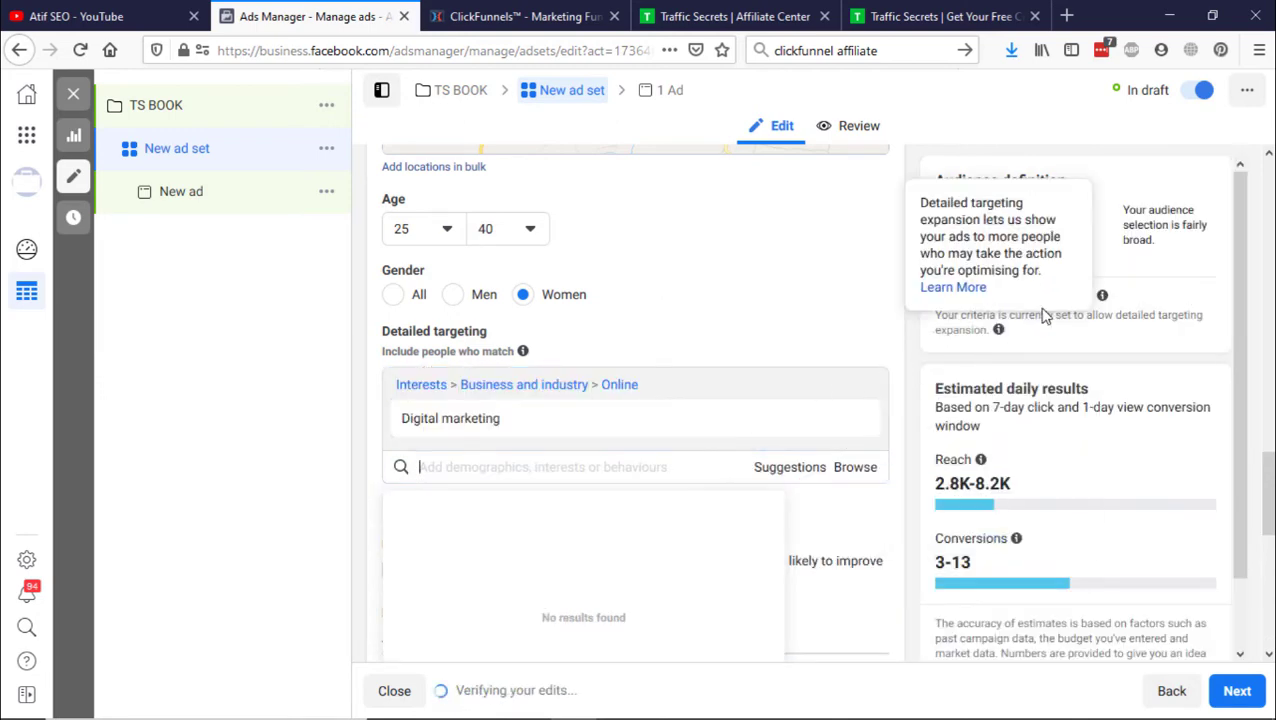
Add the Marketing interest from the detailed targeting suggestions.
scroll(583, 486, "up", 5)
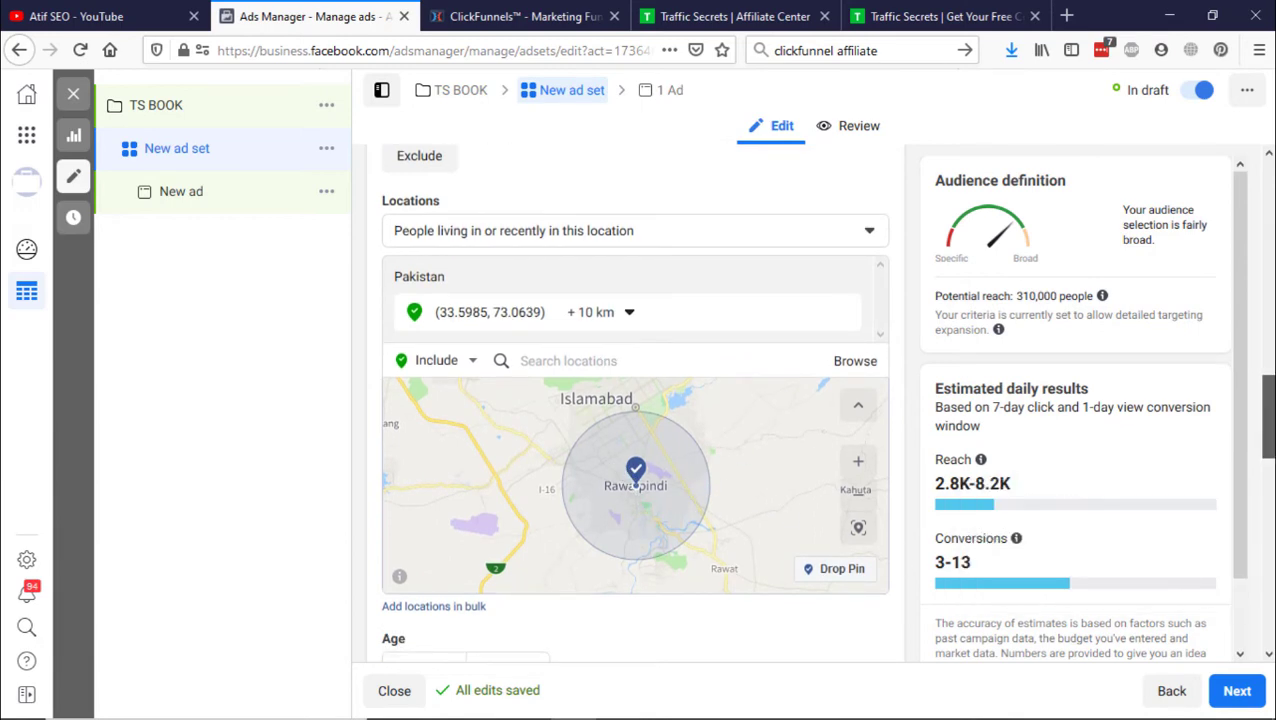
left_click_drag(1272, 405, 1269, 505)
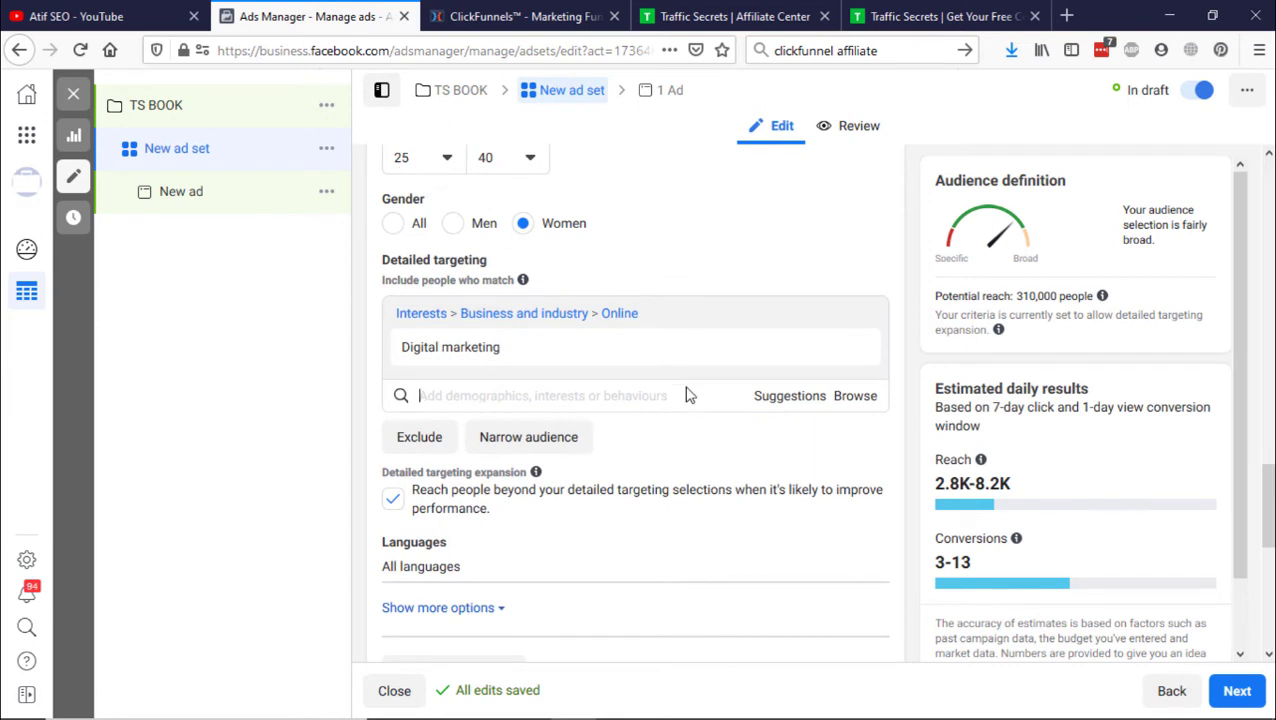
left_click(779, 408)
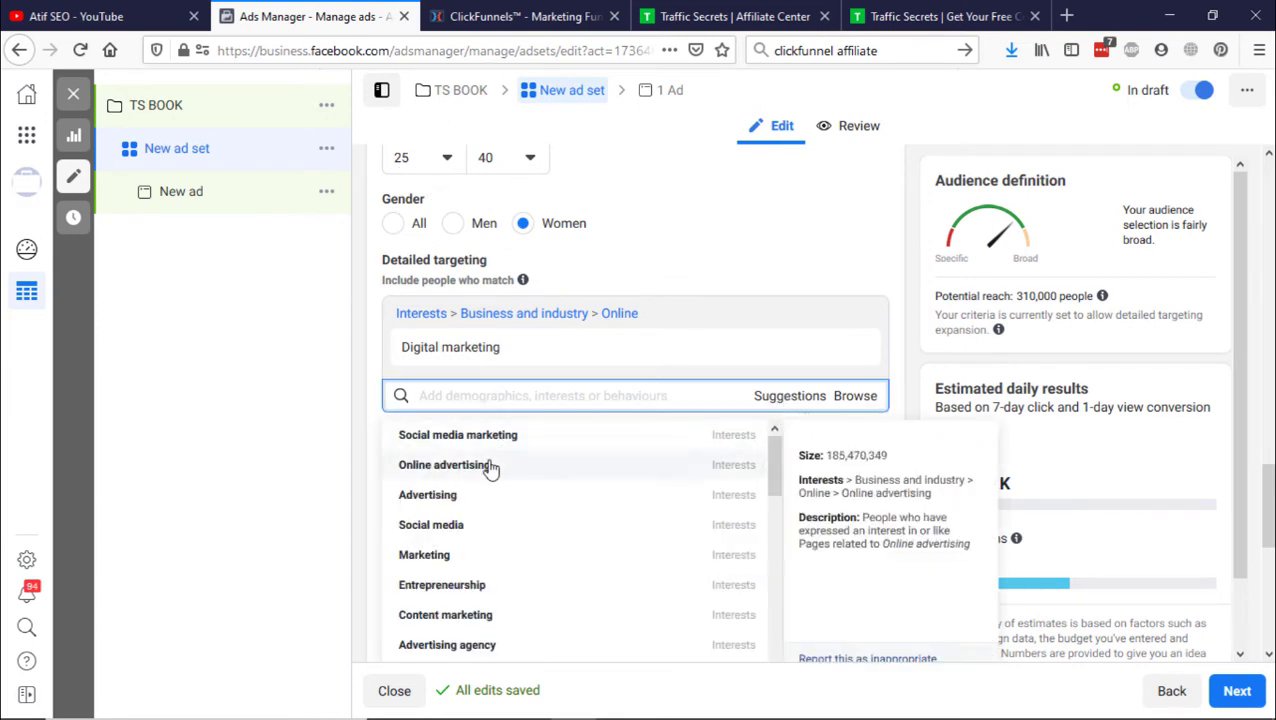
left_click(493, 558)
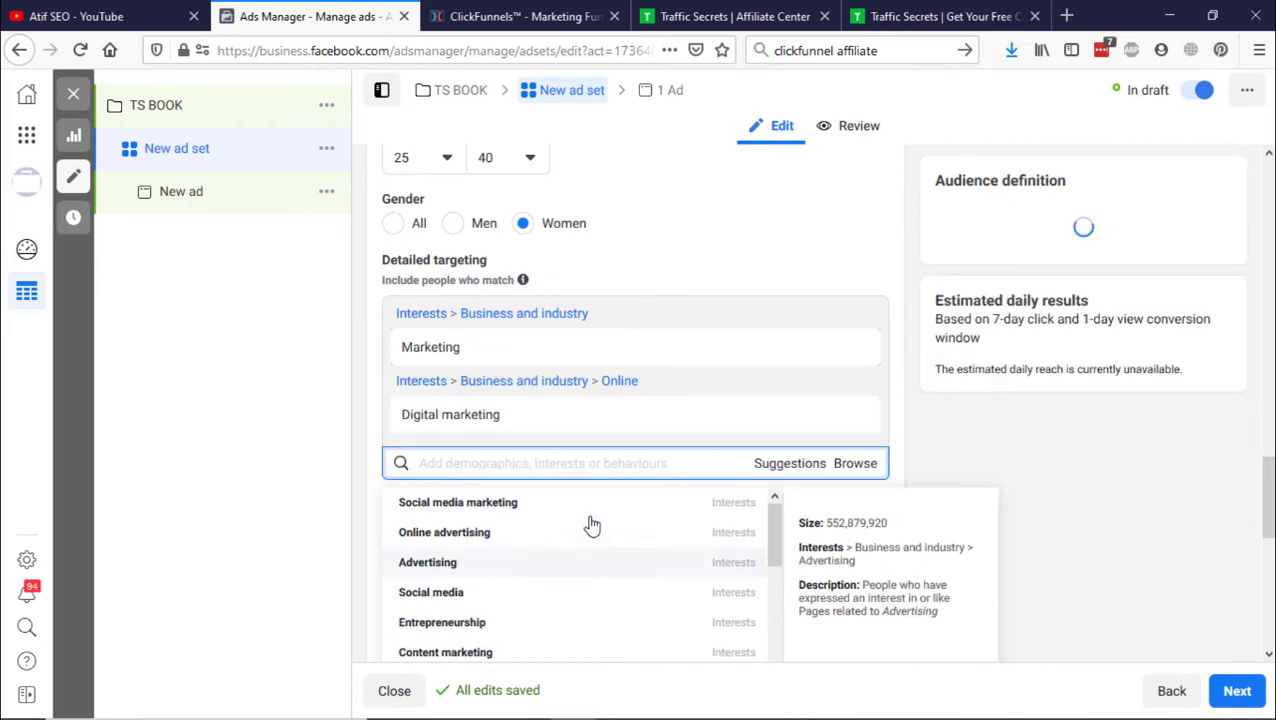
Browse the detailed targeting demographics and examine the Education level and household Income options.
left_click(852, 464)
scroll(474, 500, "down", 3)
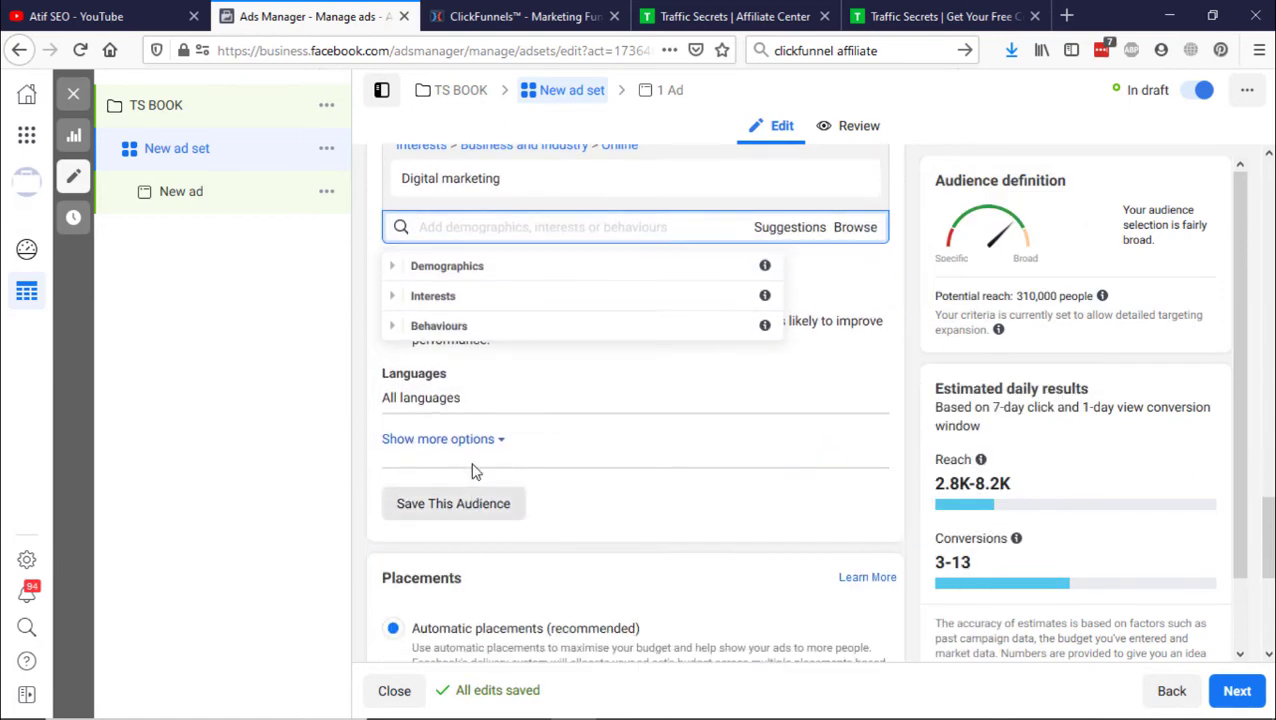
left_click(394, 268)
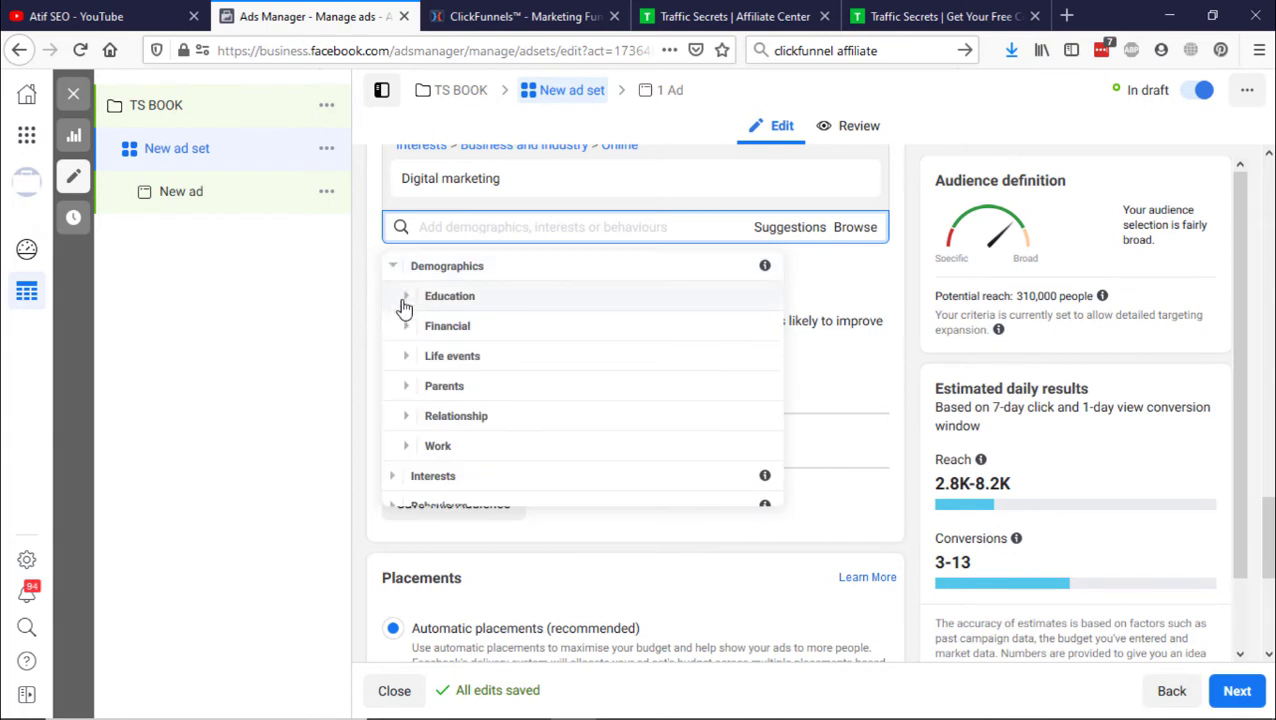
left_click(400, 297)
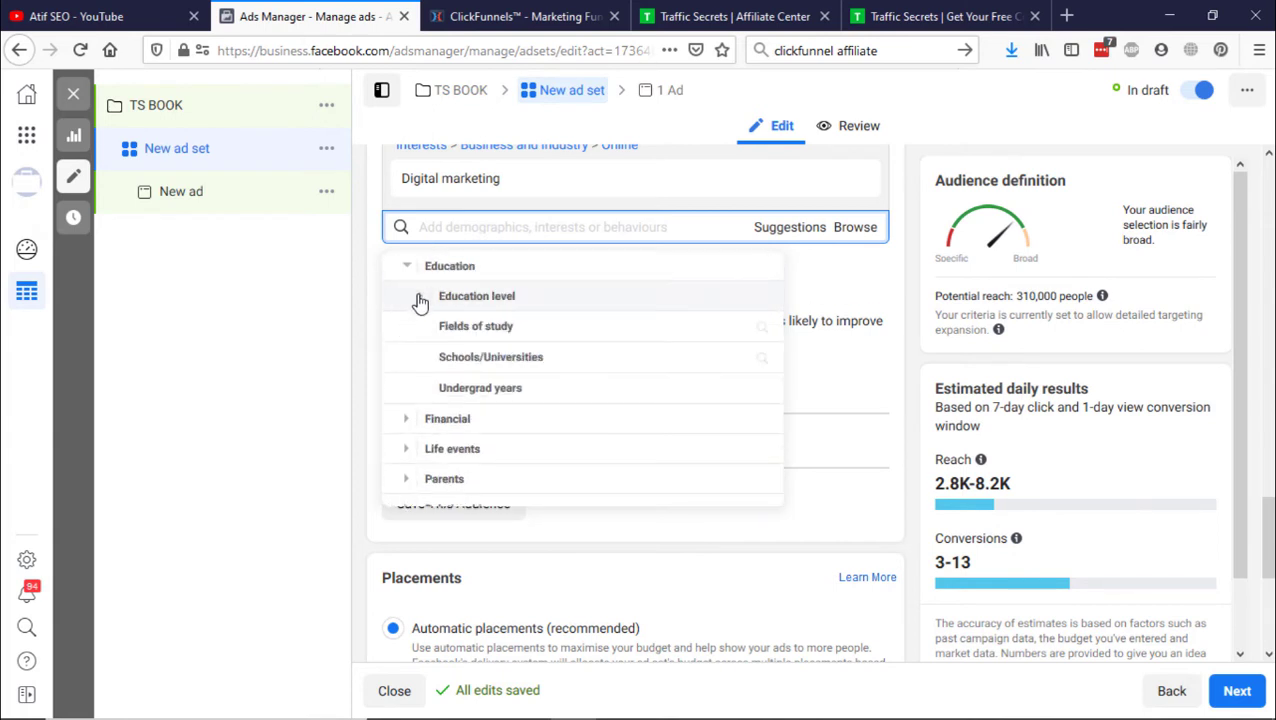
left_click(420, 300)
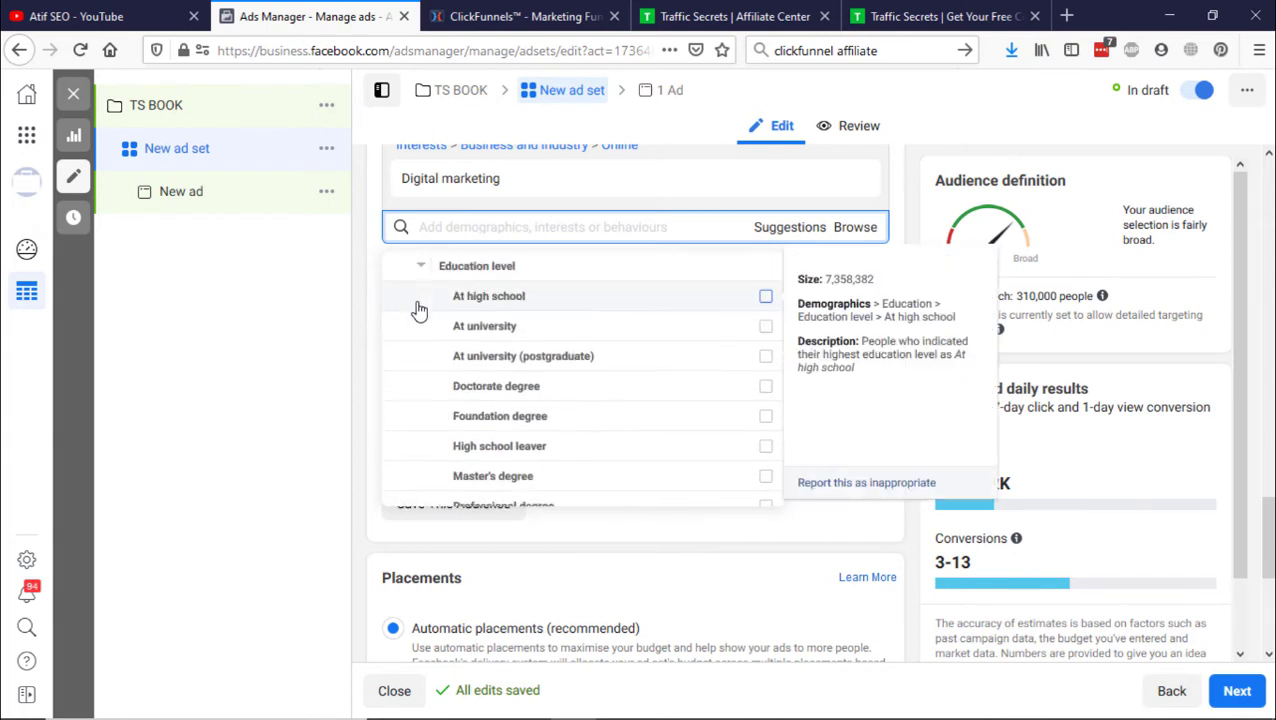
left_click(420, 268)
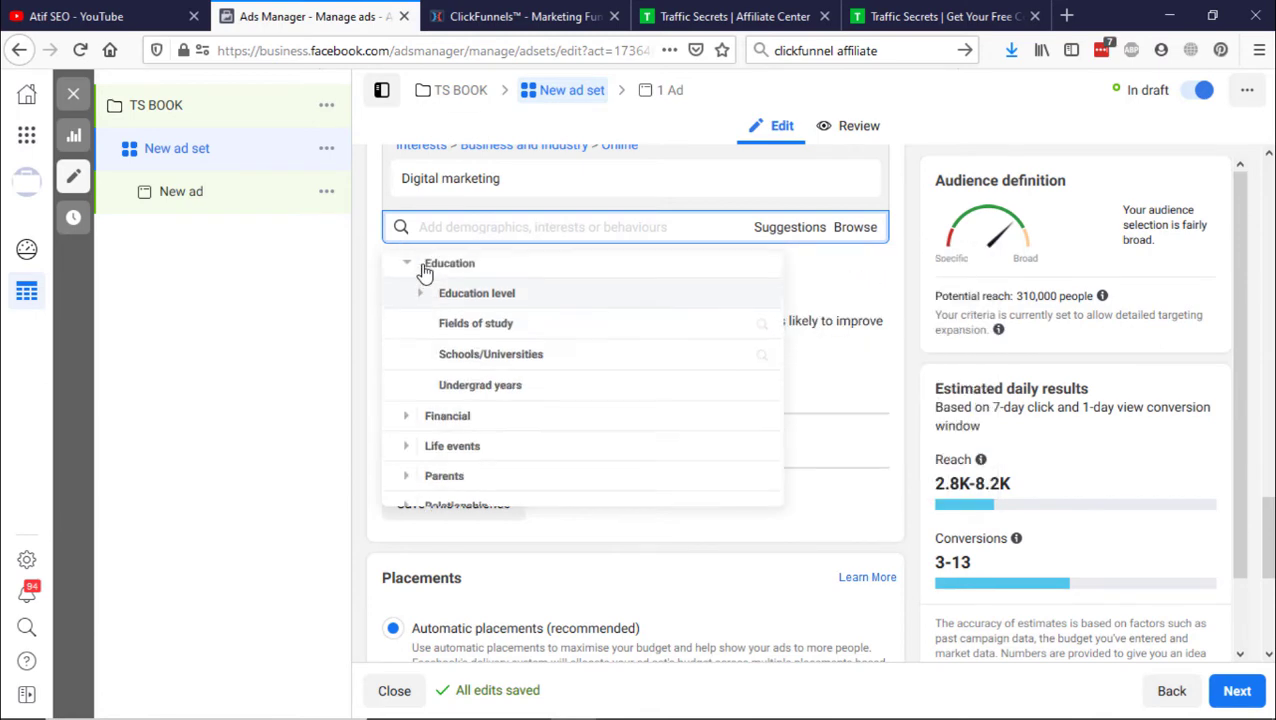
scroll(404, 373, "down", 3)
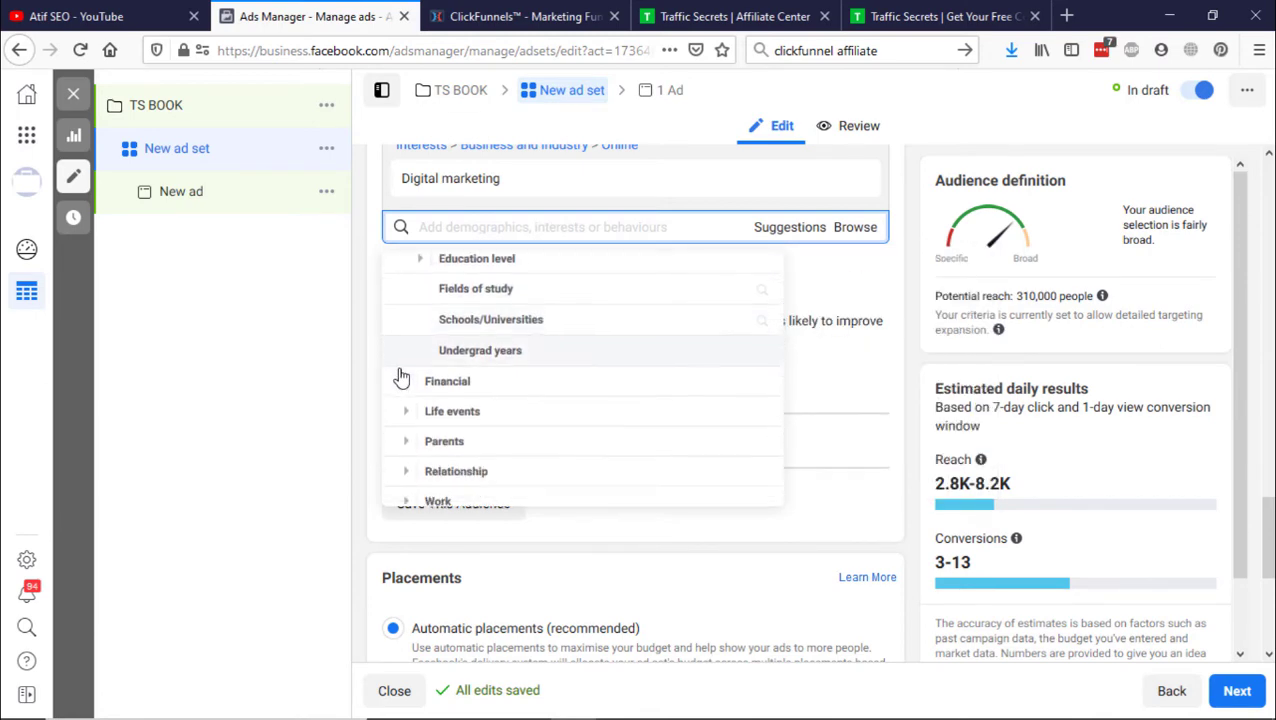
left_click(404, 348)
left_click(419, 312)
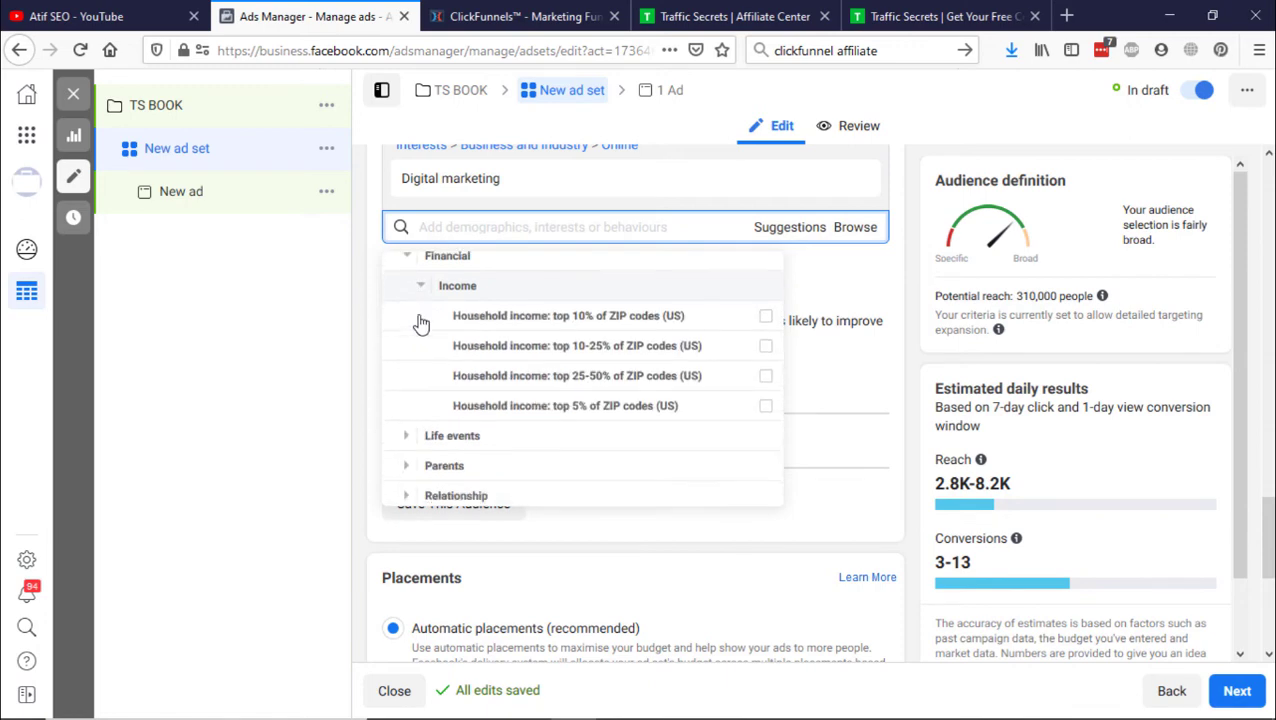
scroll(520, 315, "down", 1)
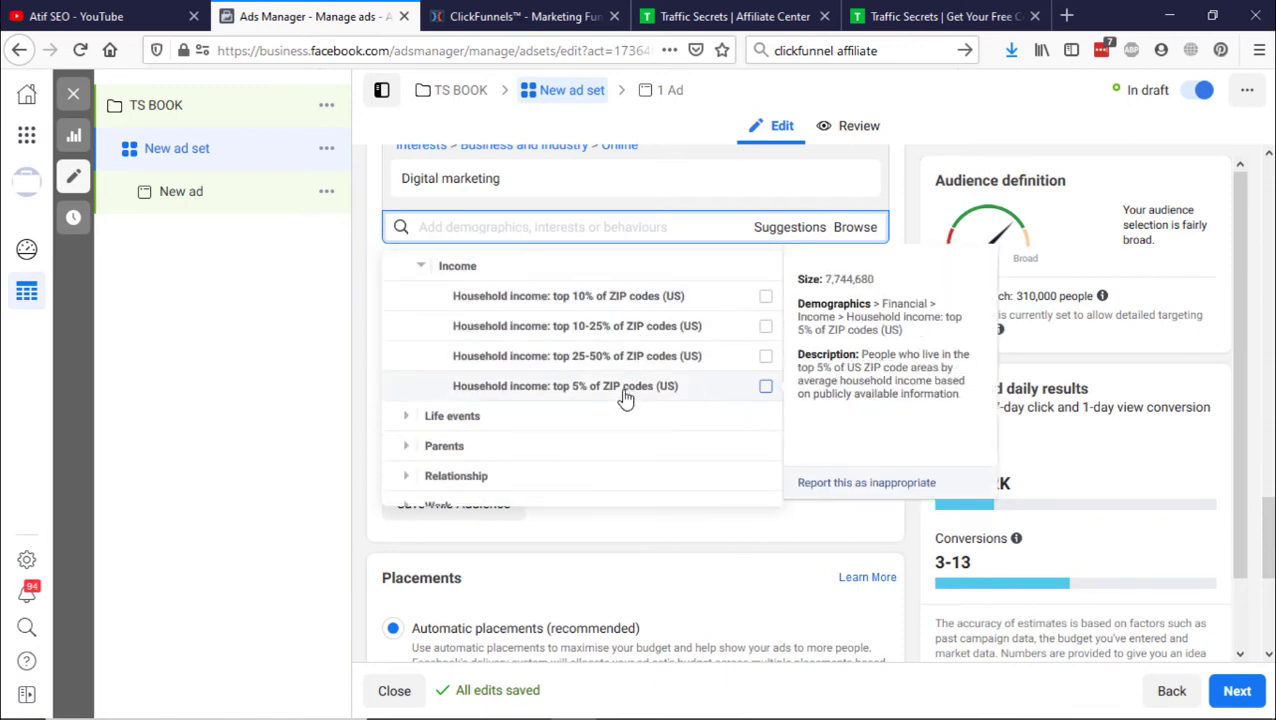
Examine the Life events demographics available for detailed targeting, such as the New job and Newlywed options.
left_click(405, 416)
scroll(405, 428, "down", 1)
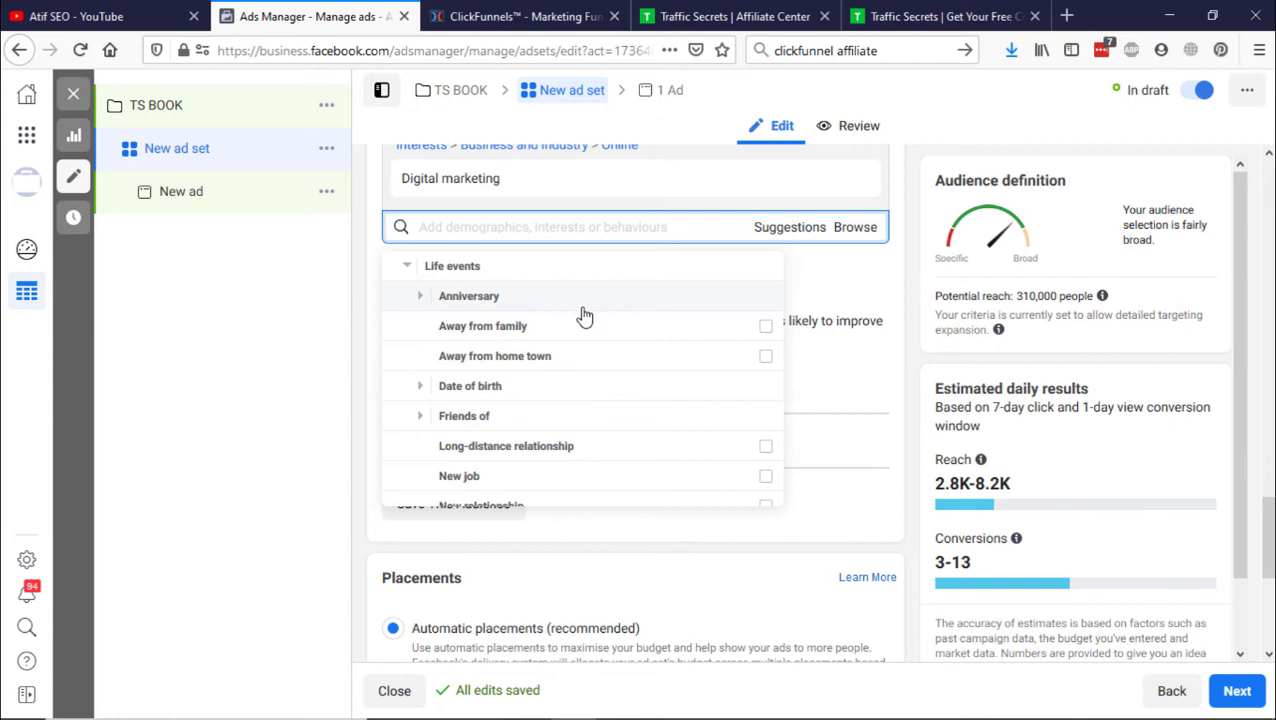
scroll(545, 390, "down", 5)
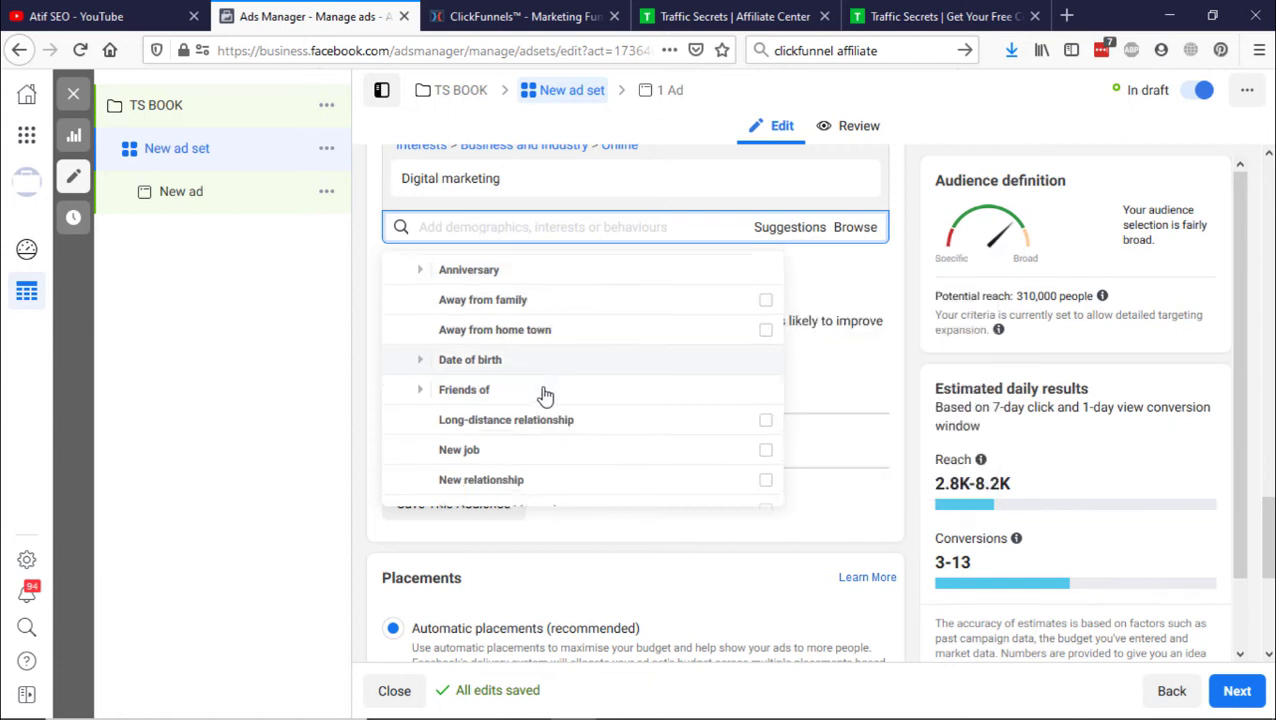
scroll(545, 397, "up", 2)
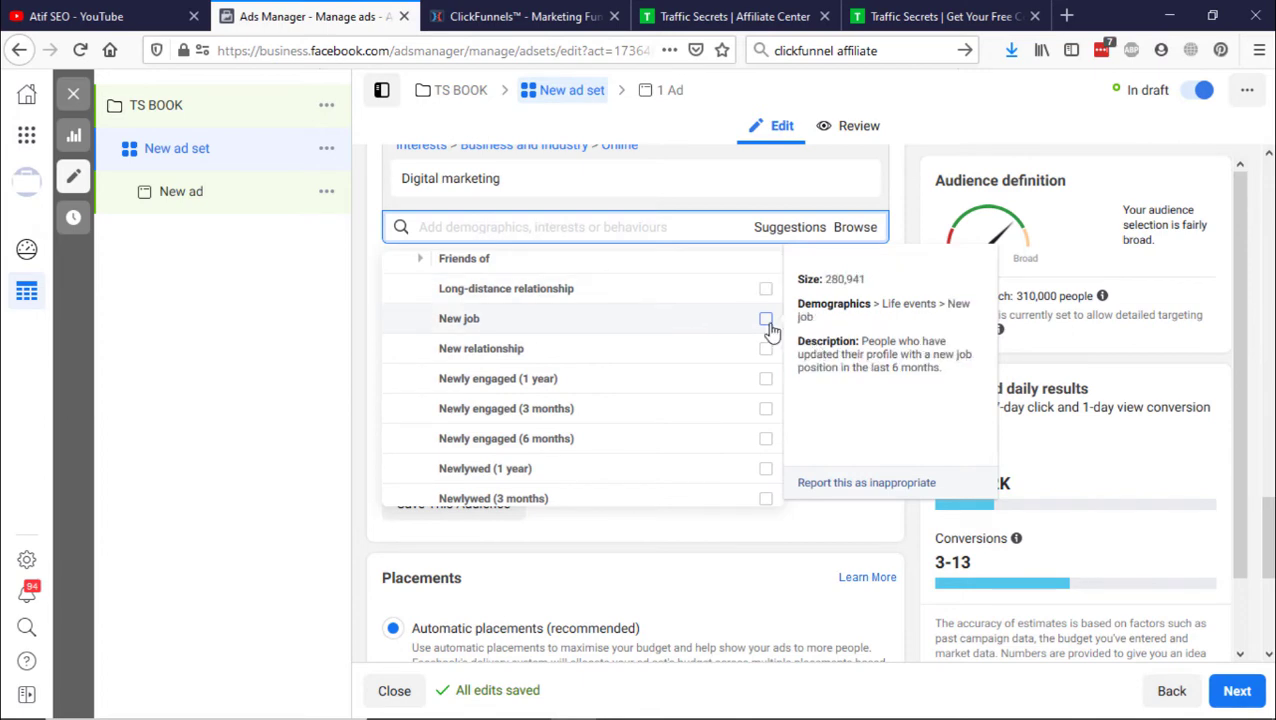
scroll(513, 407, "down", 3)
scroll(513, 407, "up", 5)
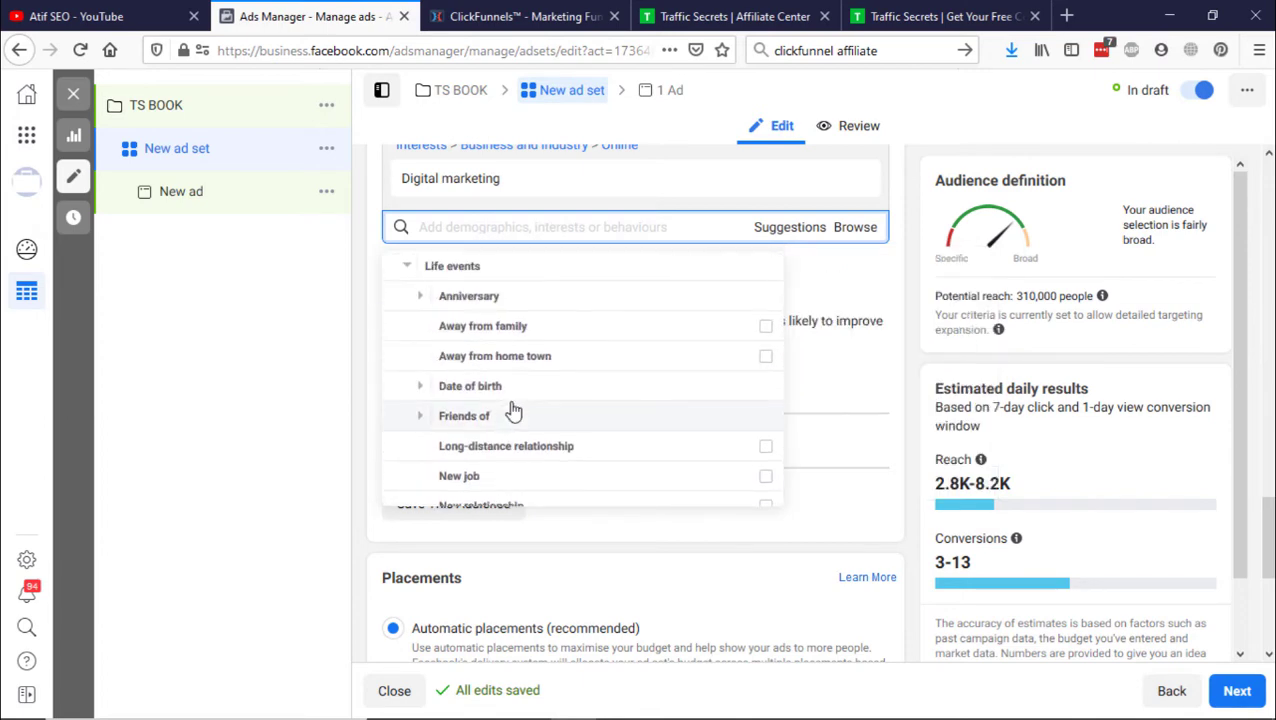
left_click(430, 421)
scroll(432, 428, "down", 5)
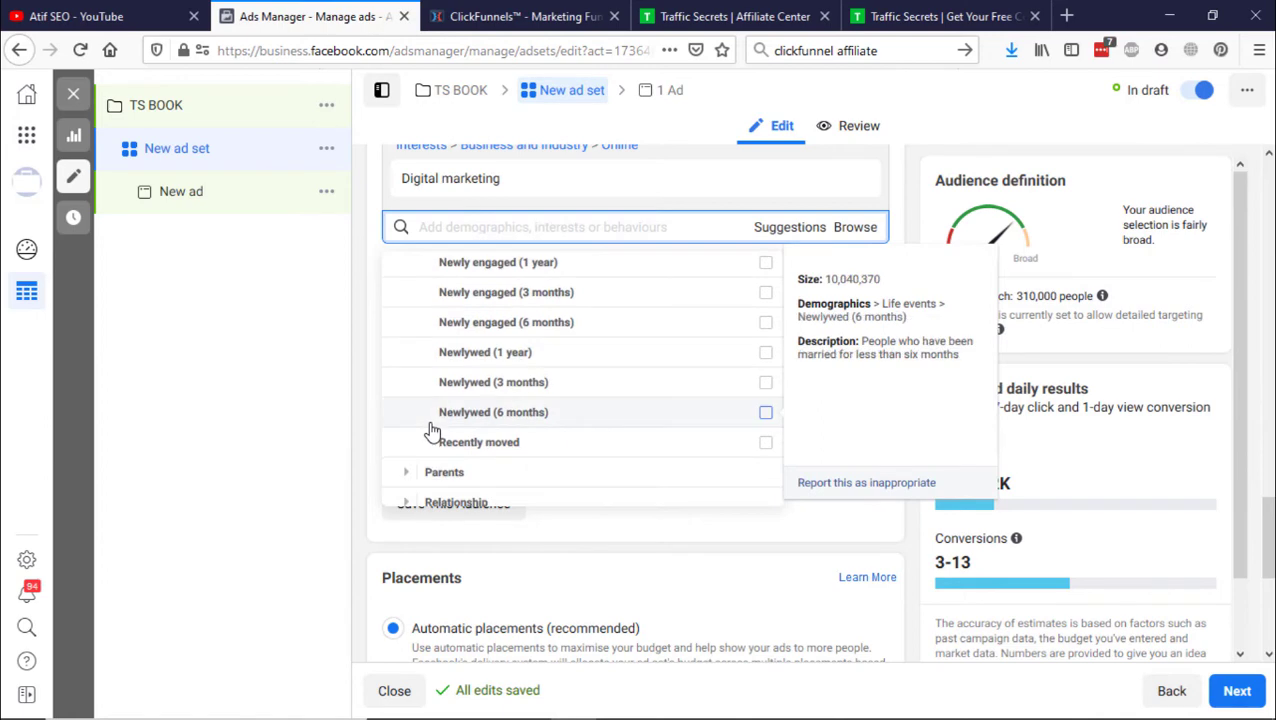
Examine the Parents demographics by expanding All parents and viewing the options by children's age.
left_click(409, 397)
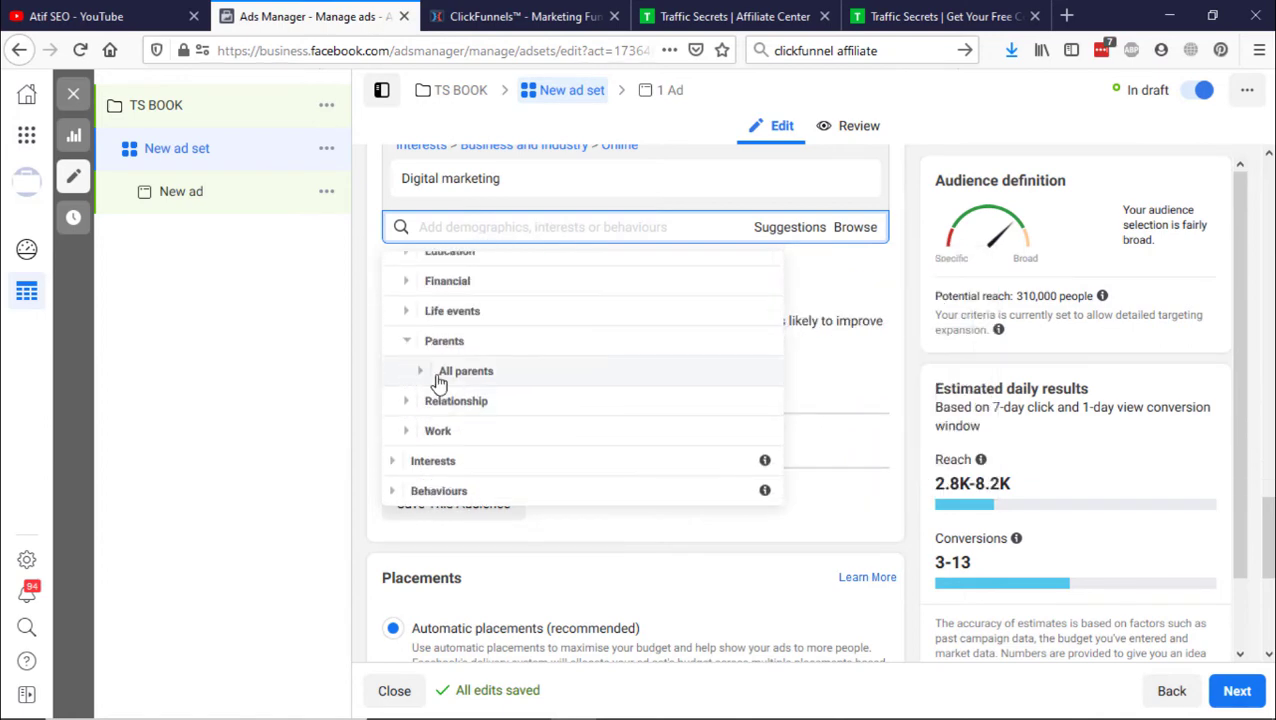
left_click(421, 373)
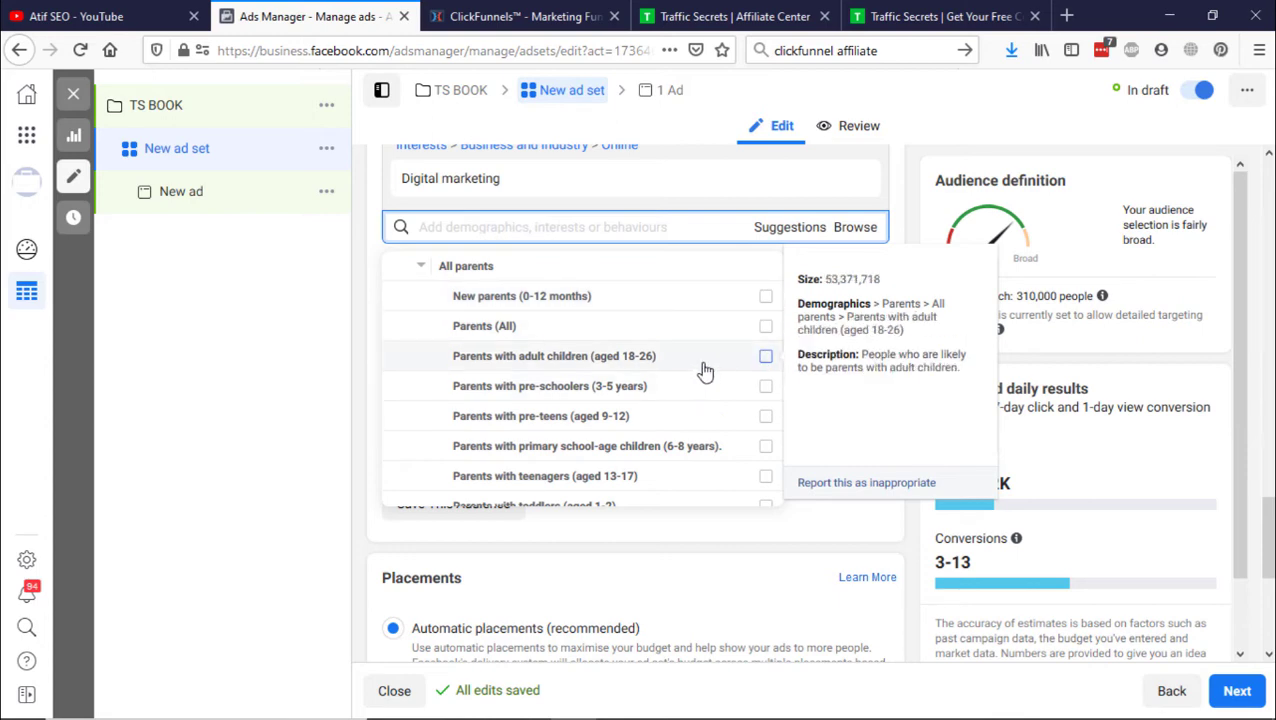
scroll(705, 372, "down", 2)
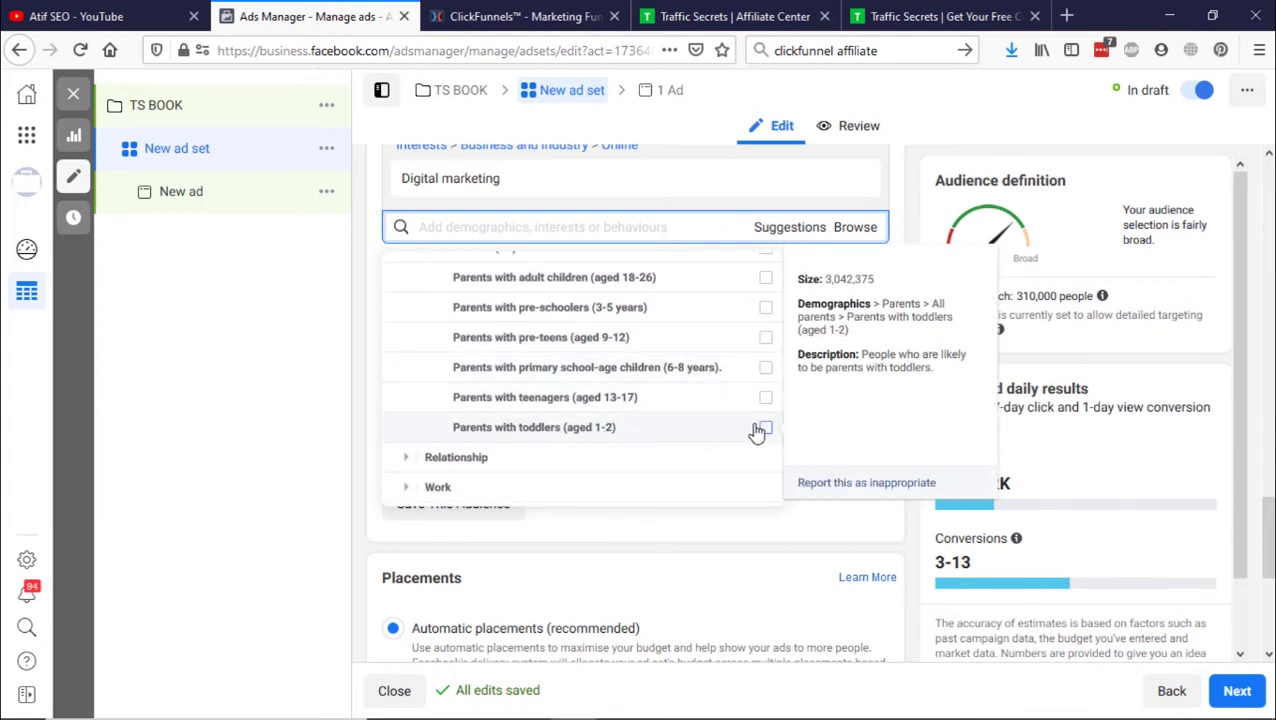
scroll(590, 450, "up", 4)
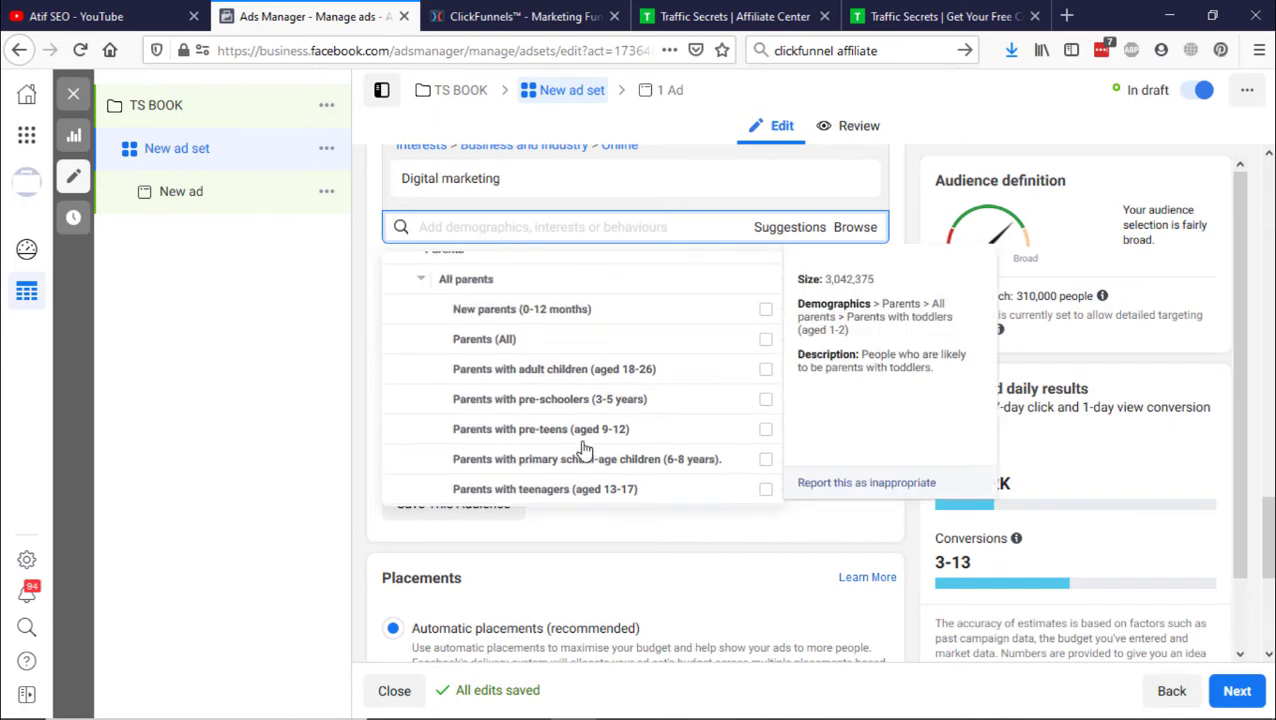
left_click(411, 350)
scroll(407, 390, "down", 1)
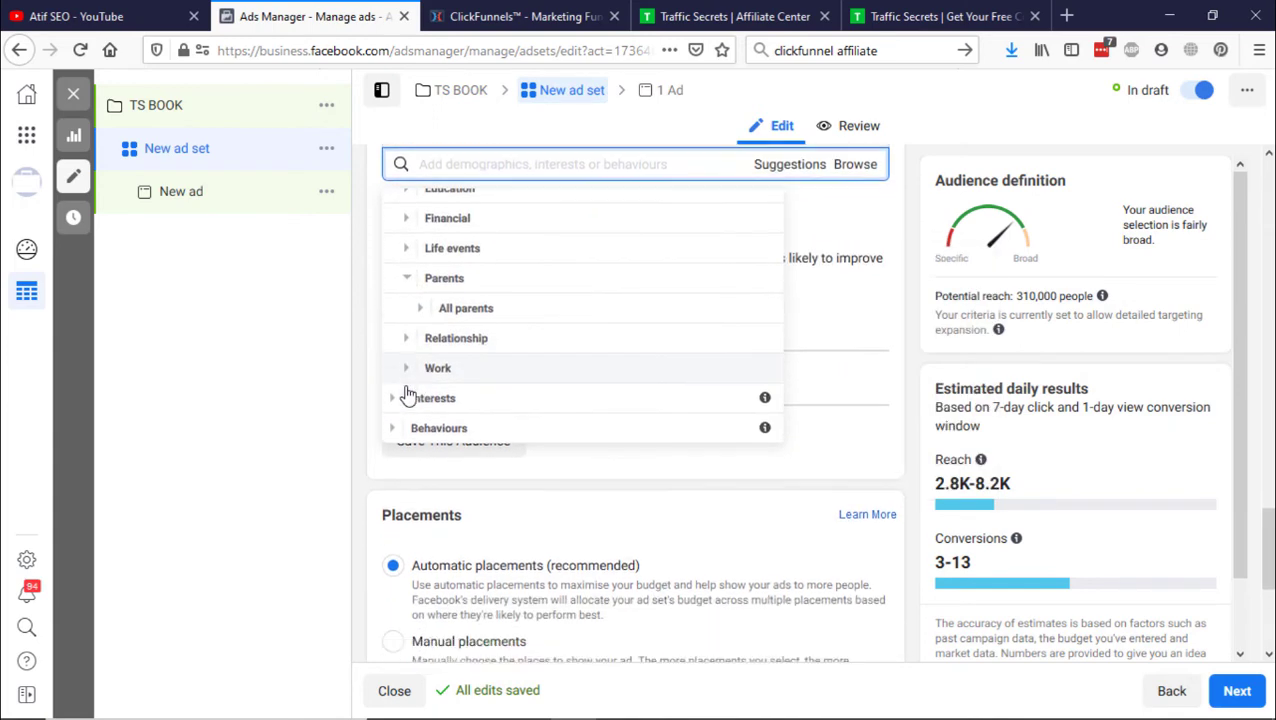
Browse the Interests categories for detailed targeting and examine the Fitness and wellness options.
left_click(396, 380)
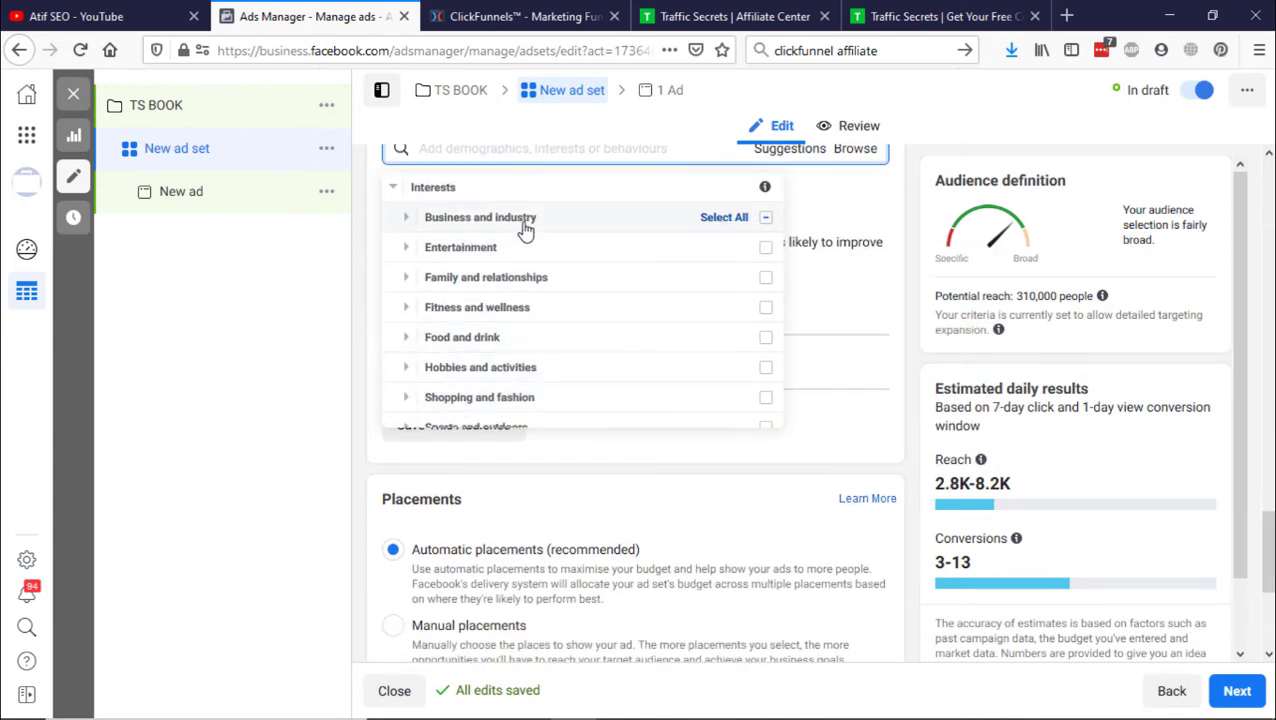
left_click(406, 307)
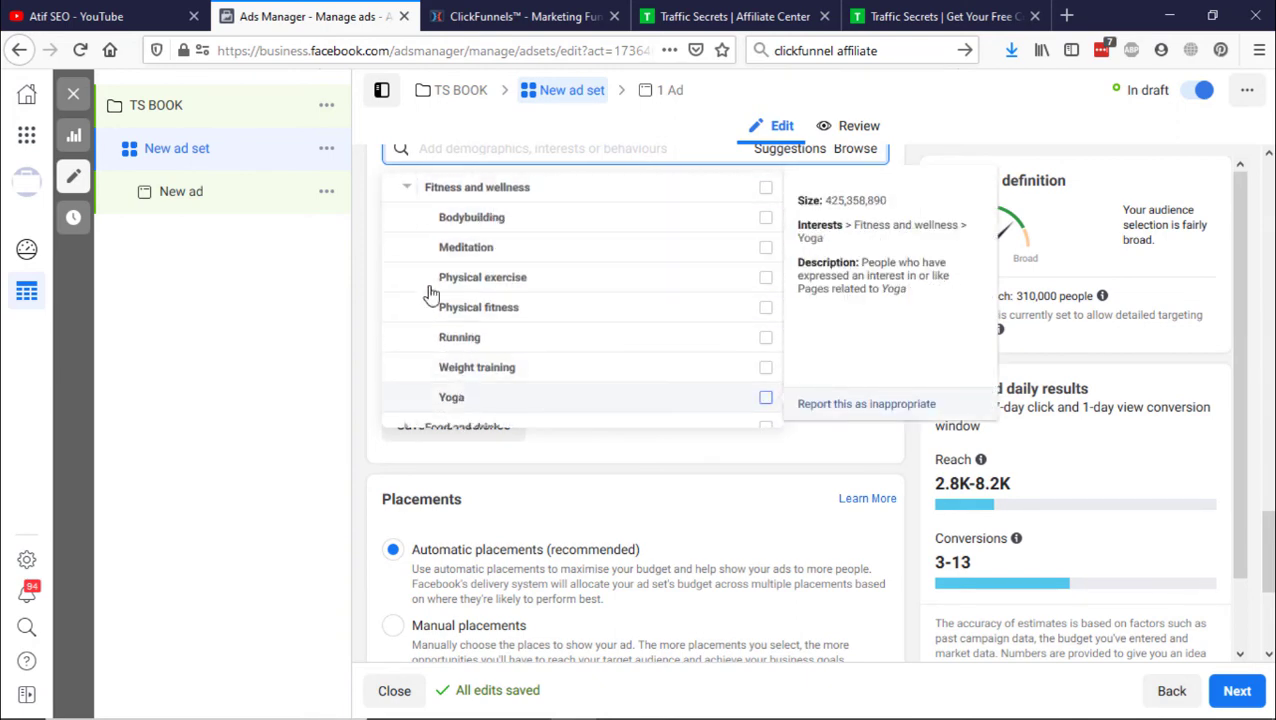
left_click(406, 189)
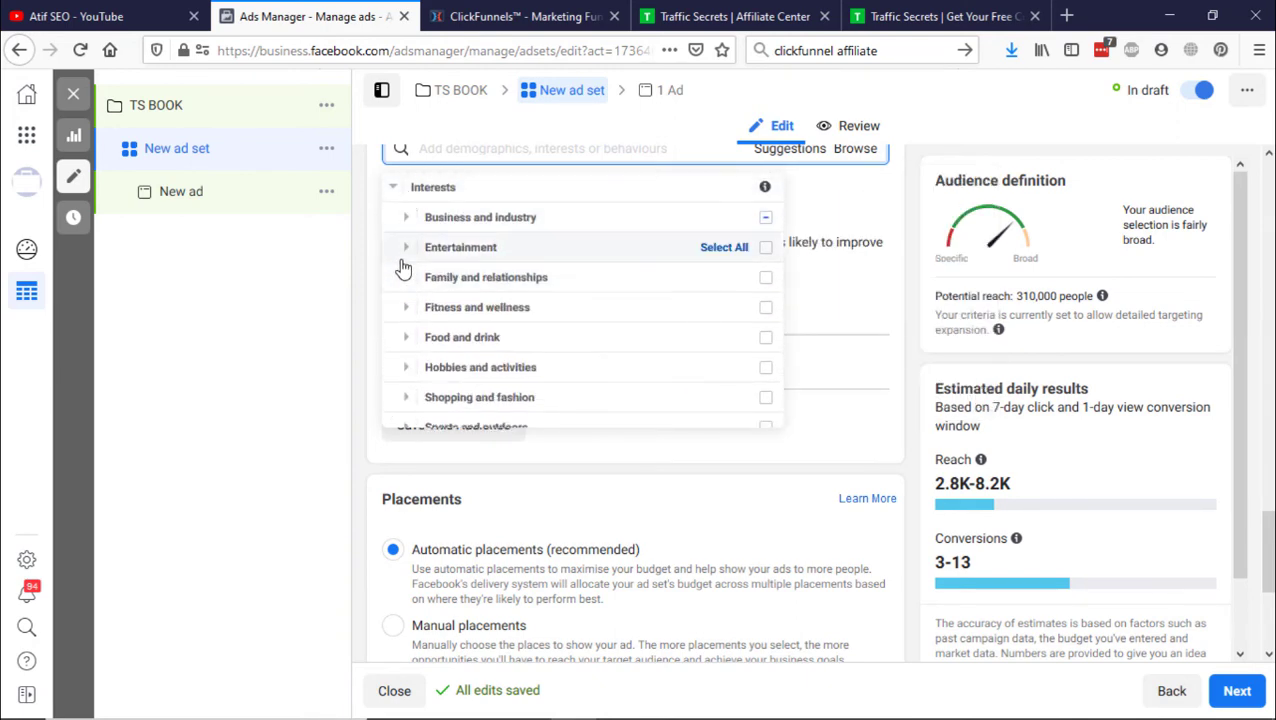
left_click(406, 307)
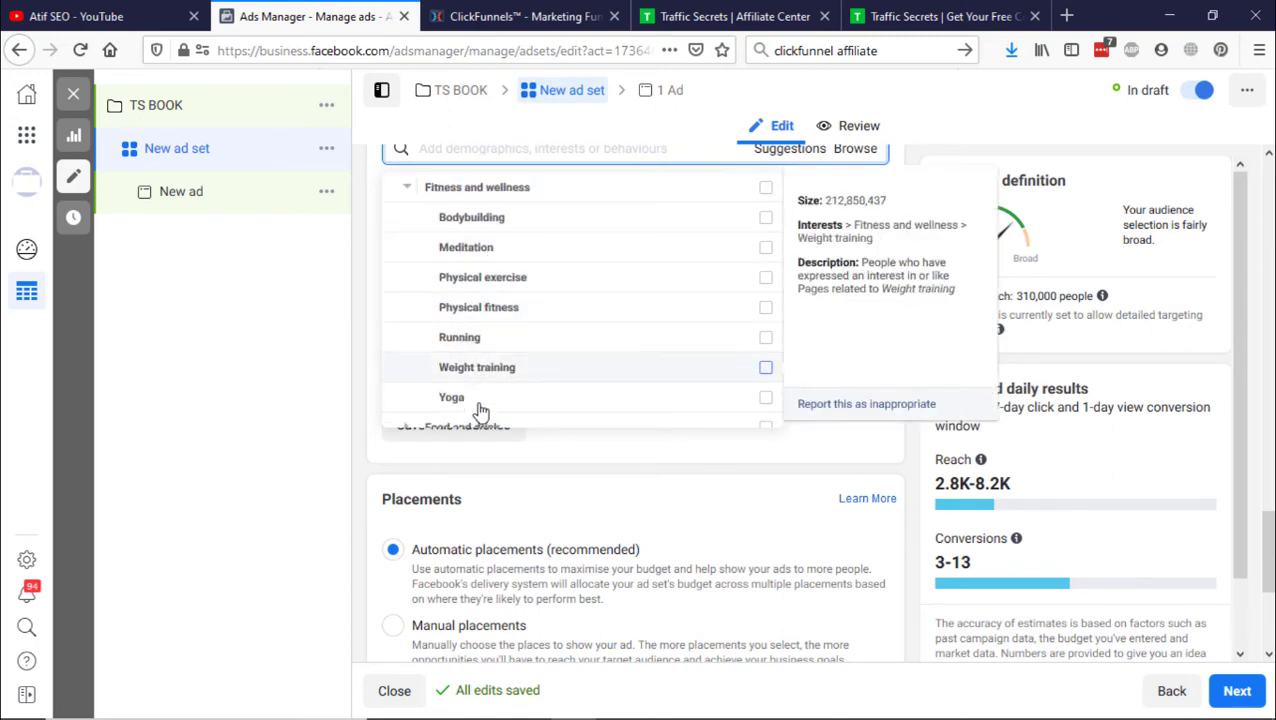
left_click(407, 189)
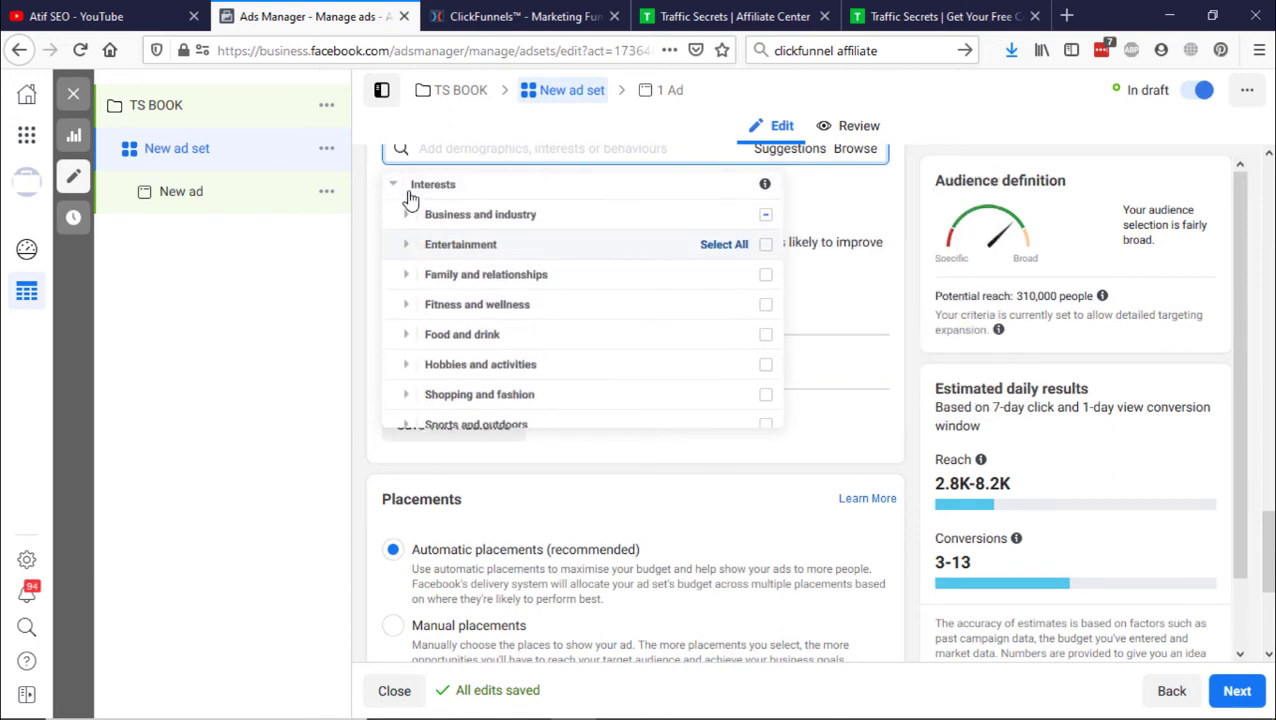
Examine the Shopping and fashion interests, including the Beauty and Shopping subcategories.
scroll(408, 300, "down", 2)
left_click(408, 323)
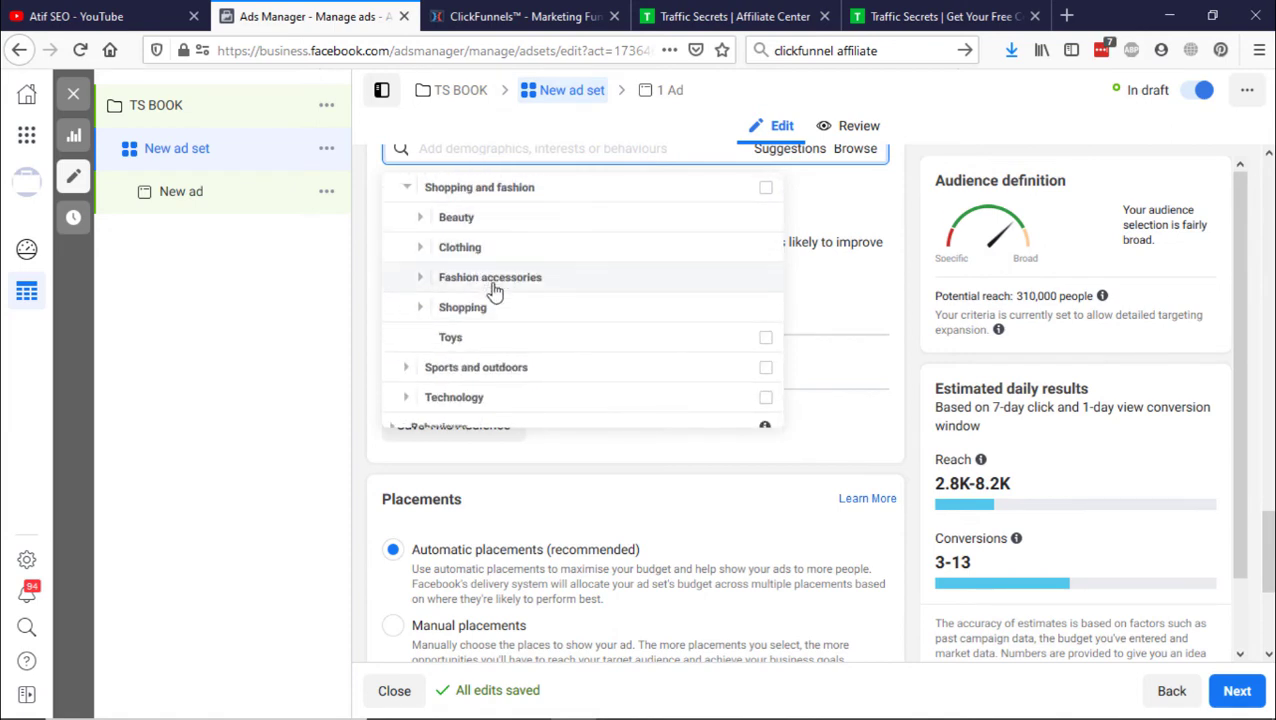
left_click(420, 226)
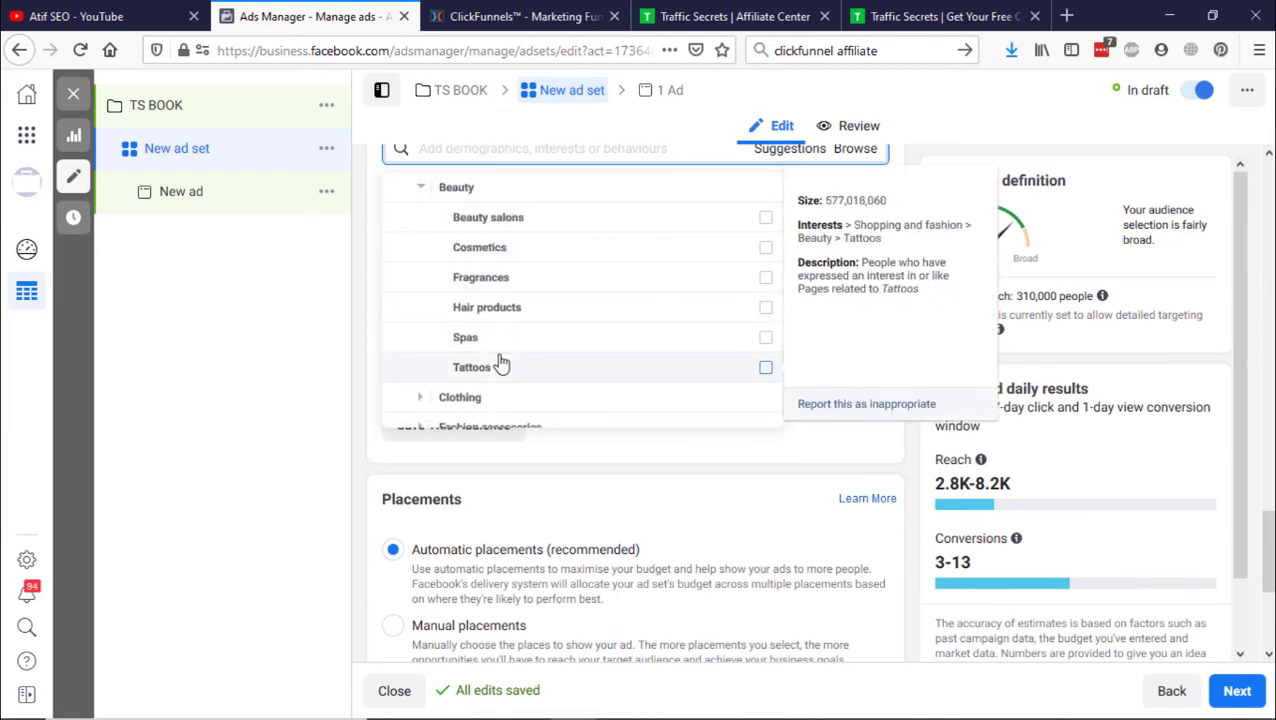
scroll(430, 350, "down", 2)
left_click(418, 297)
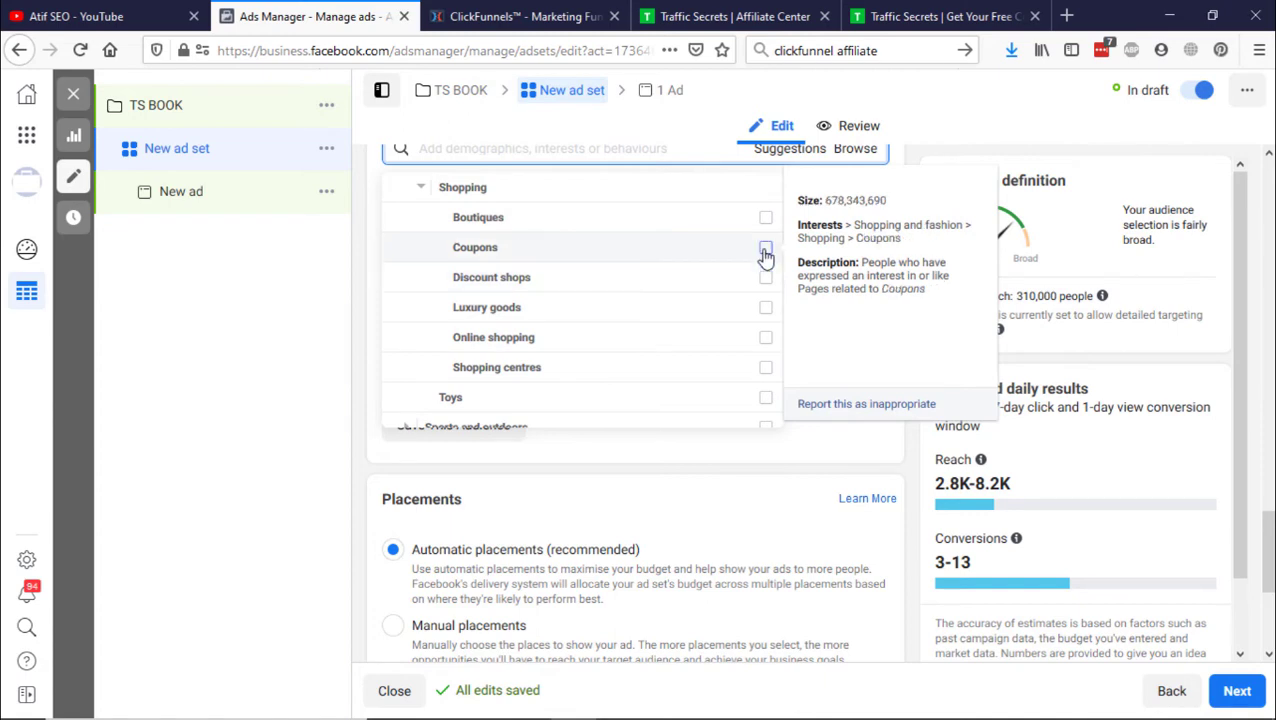
Try adding the Coupons and Toys interests, and view the Technology subcategories before closing the targeting list.
left_click(765, 250)
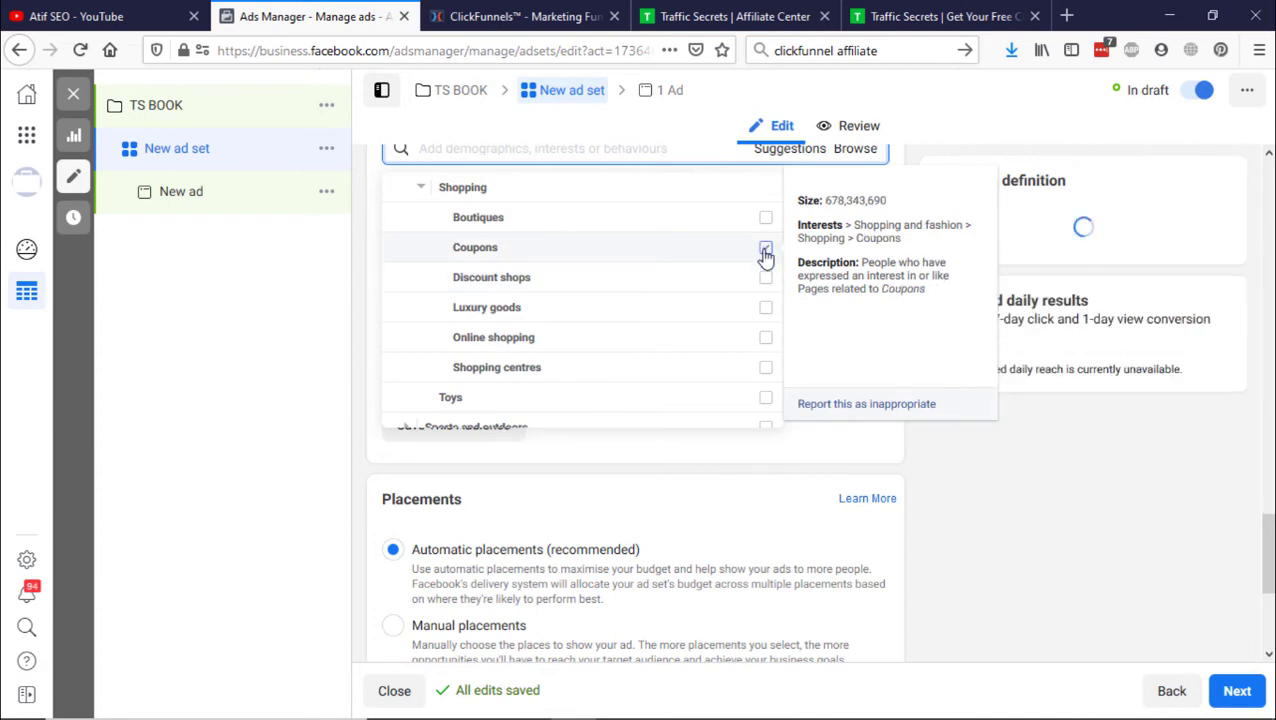
scroll(440, 310, "down", 3)
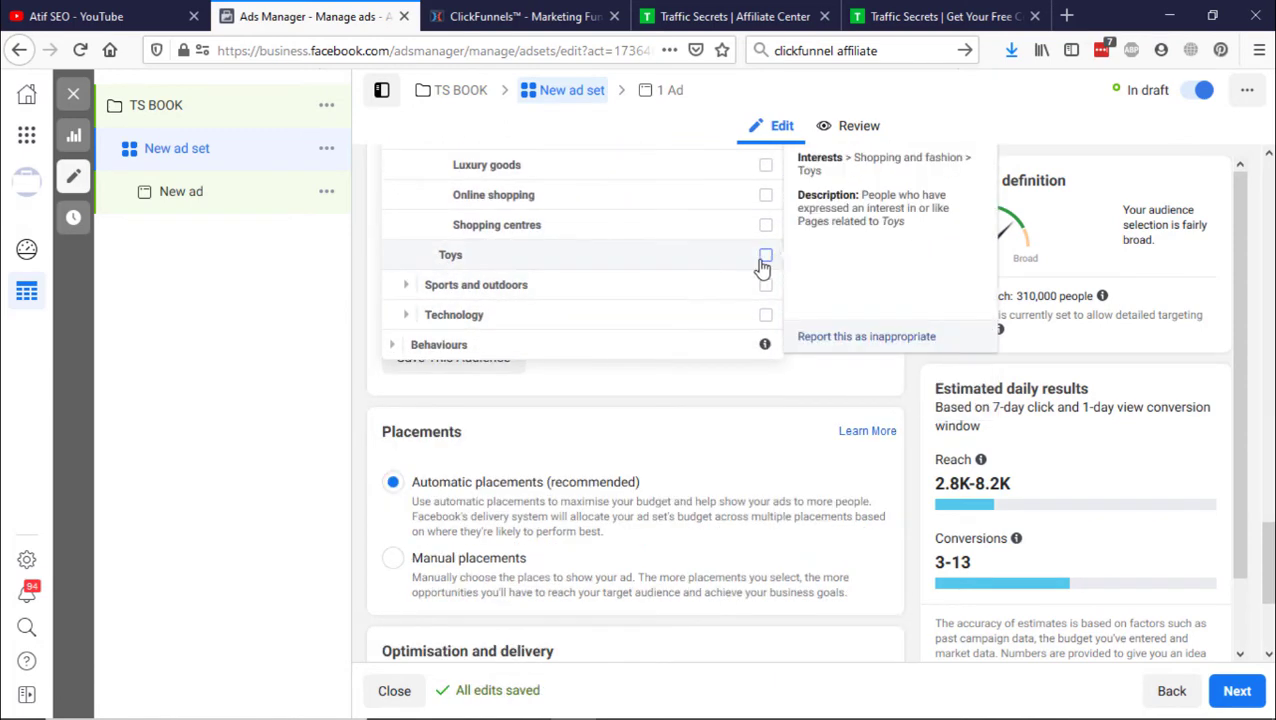
left_click(766, 324)
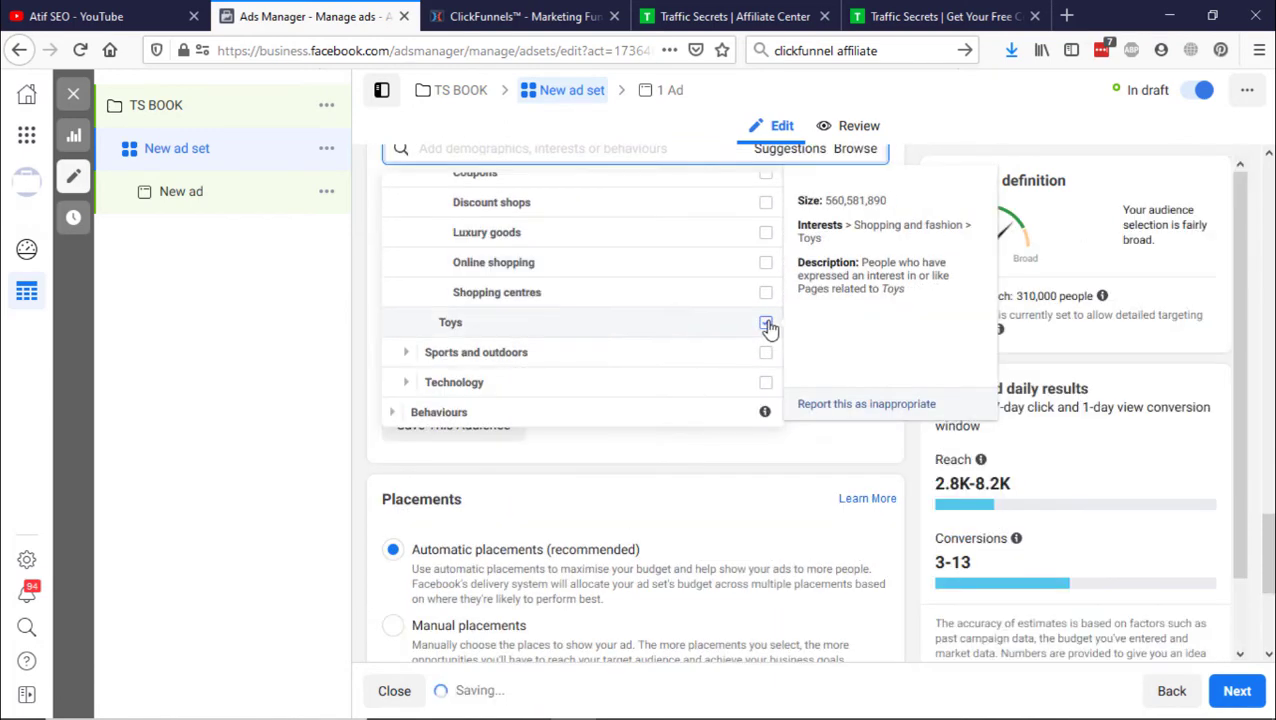
left_click(767, 325)
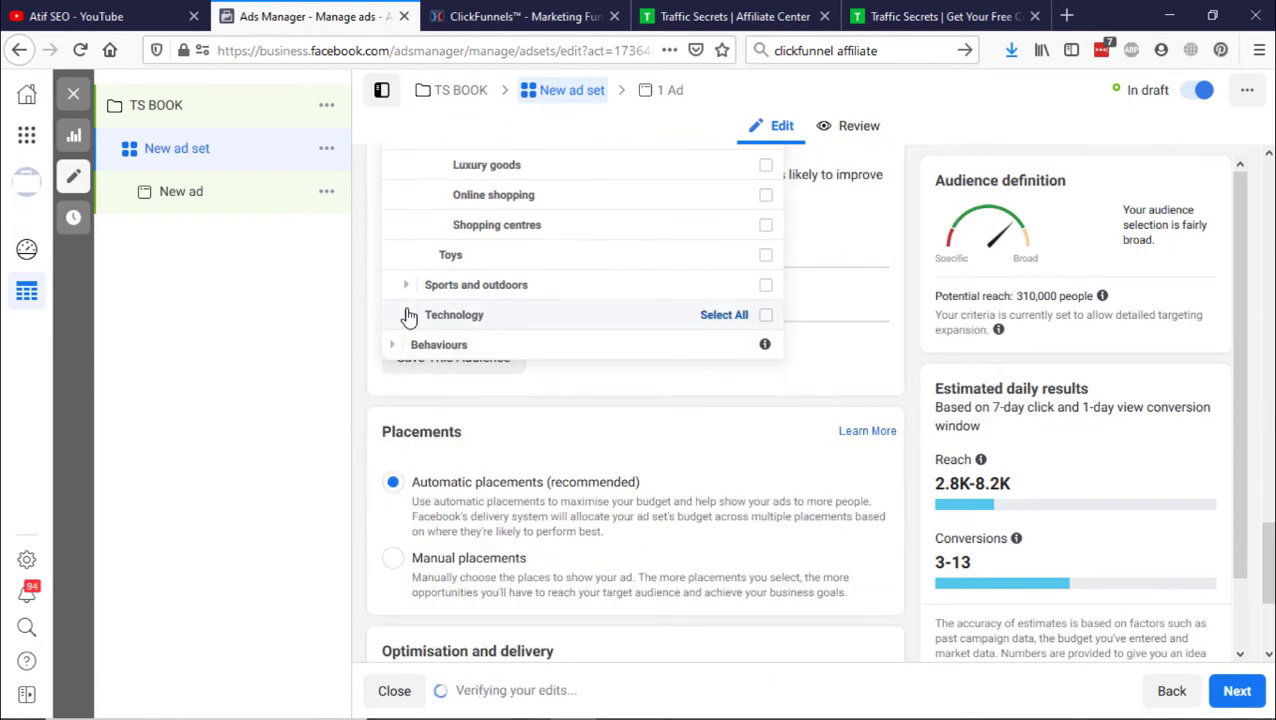
left_click(407, 315)
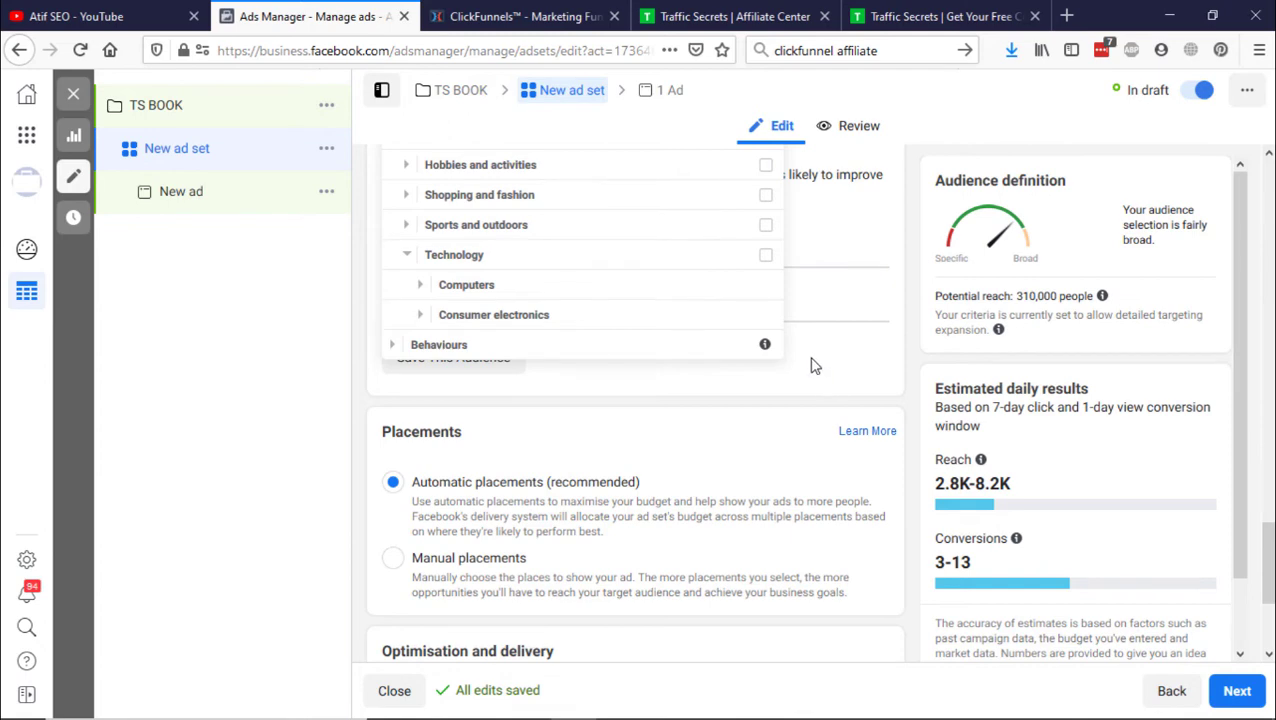
left_click(810, 364)
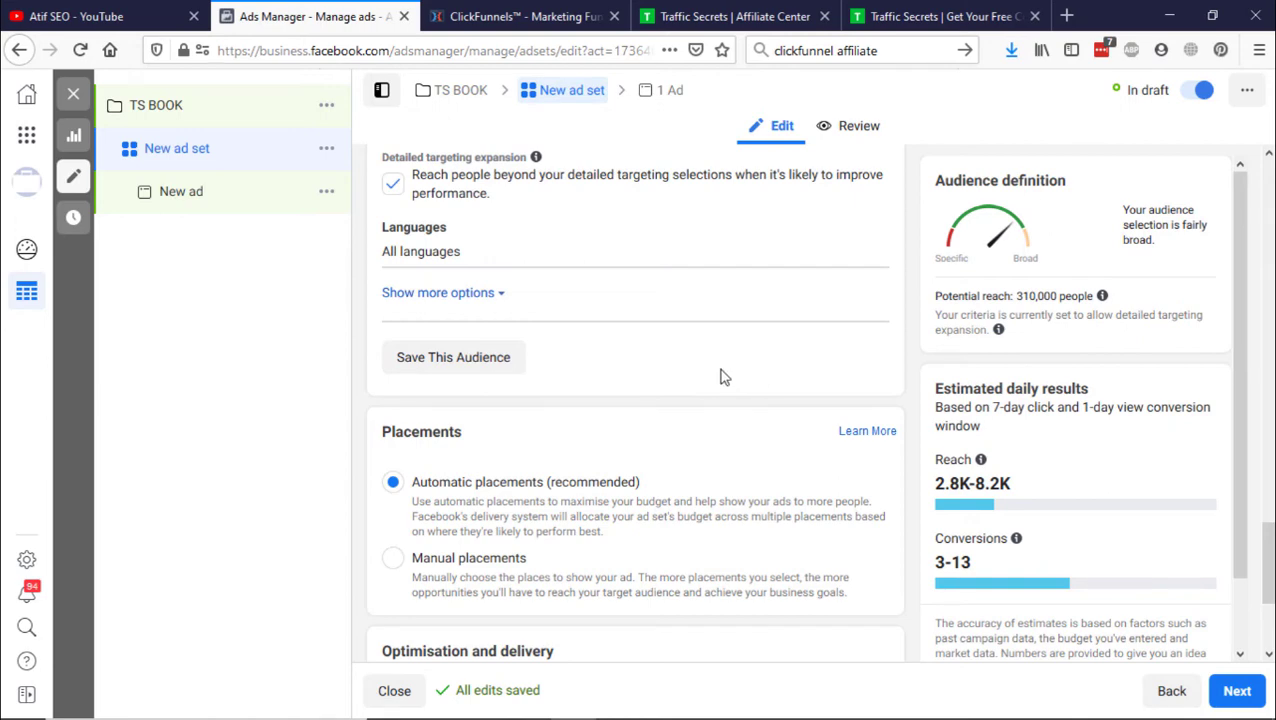
Switch the ad set from automatic to manual placements and review the available platforms and feed placements.
scroll(725, 377, "down", 3)
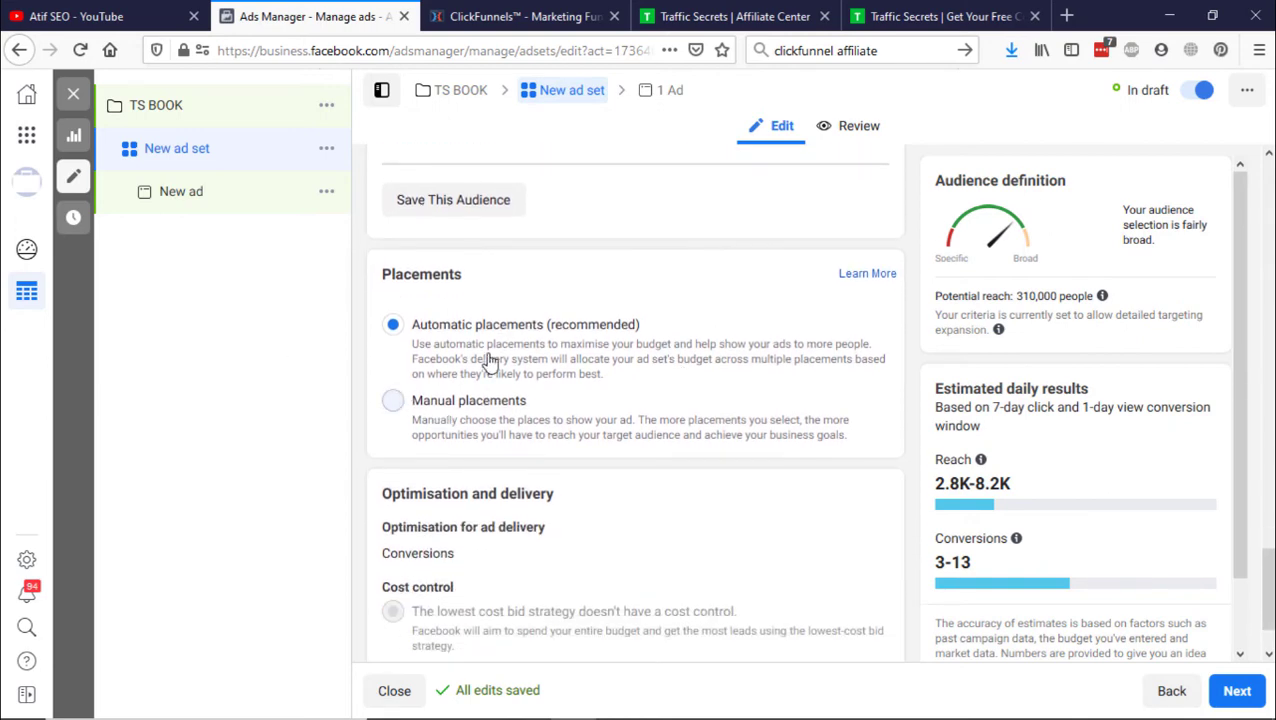
left_click(392, 400)
scroll(500, 357, "down", 3)
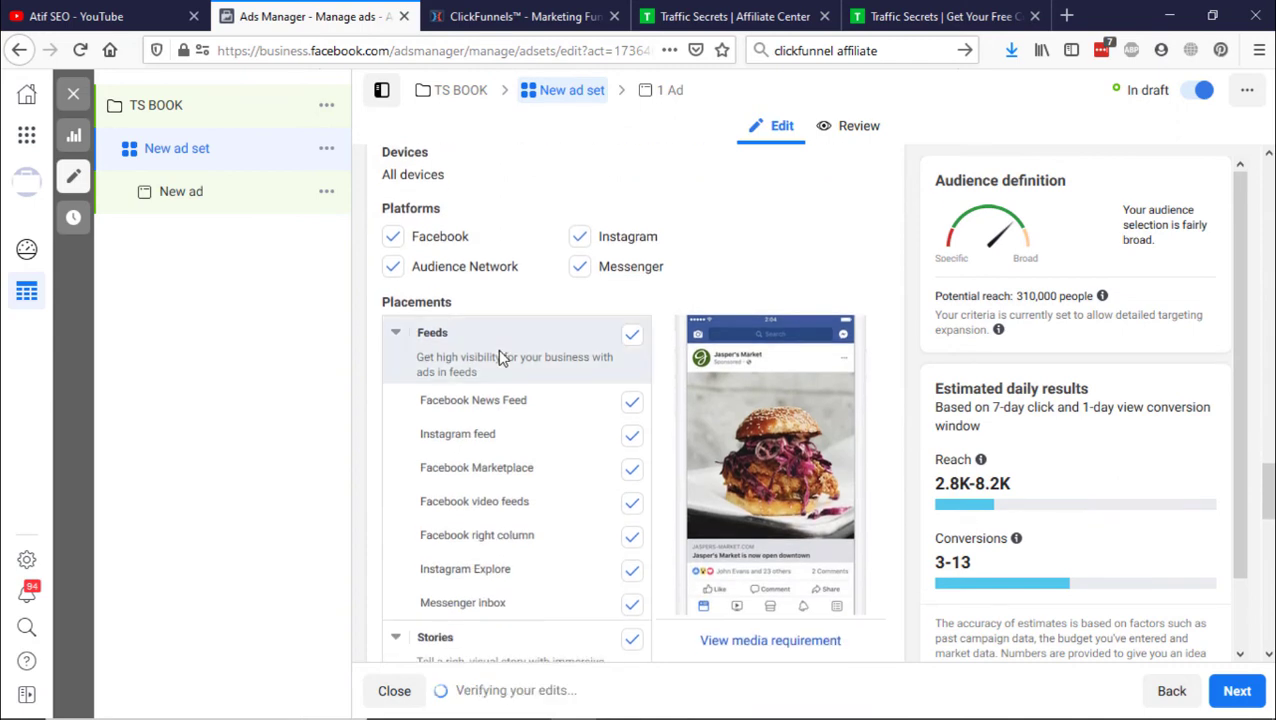
scroll(501, 355, "up", 1)
scroll(493, 370, "down", 2)
scroll(490, 373, "up", 3)
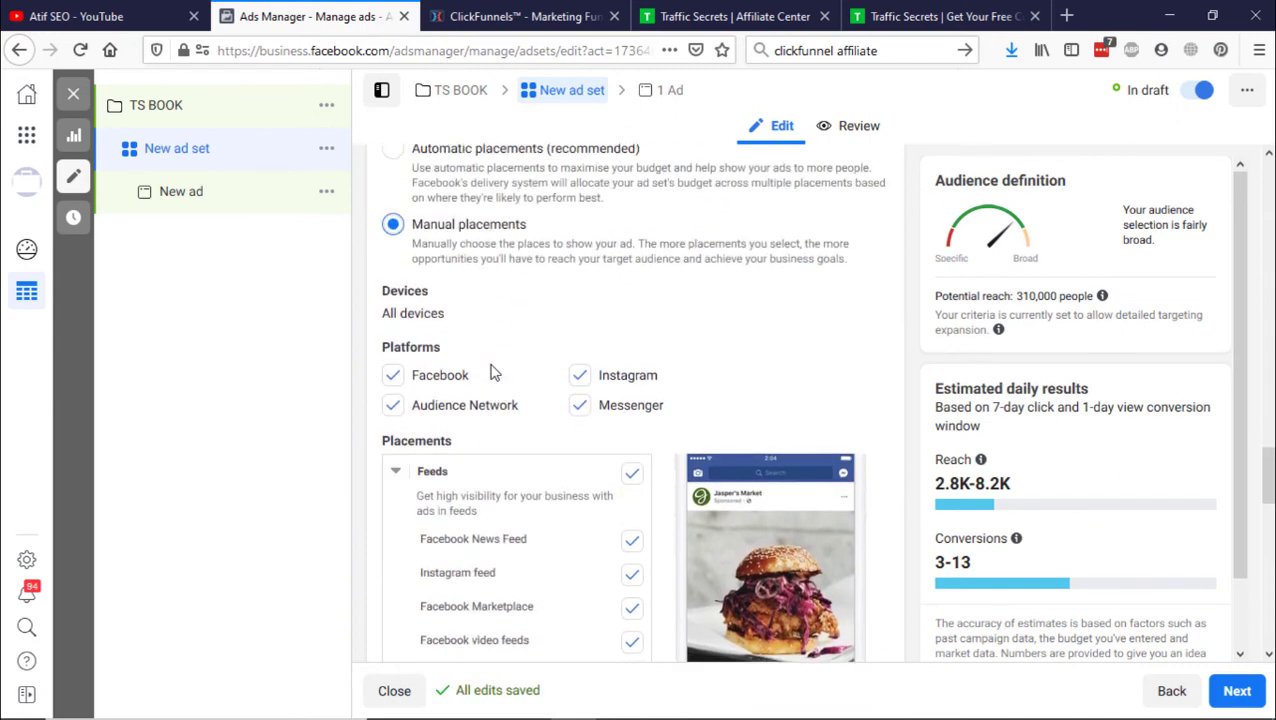
Limit the ad set's feed placements to Facebook News Feed only, deselecting every other feed.
scroll(465, 242, "down", 3)
scroll(545, 333, "up", 1)
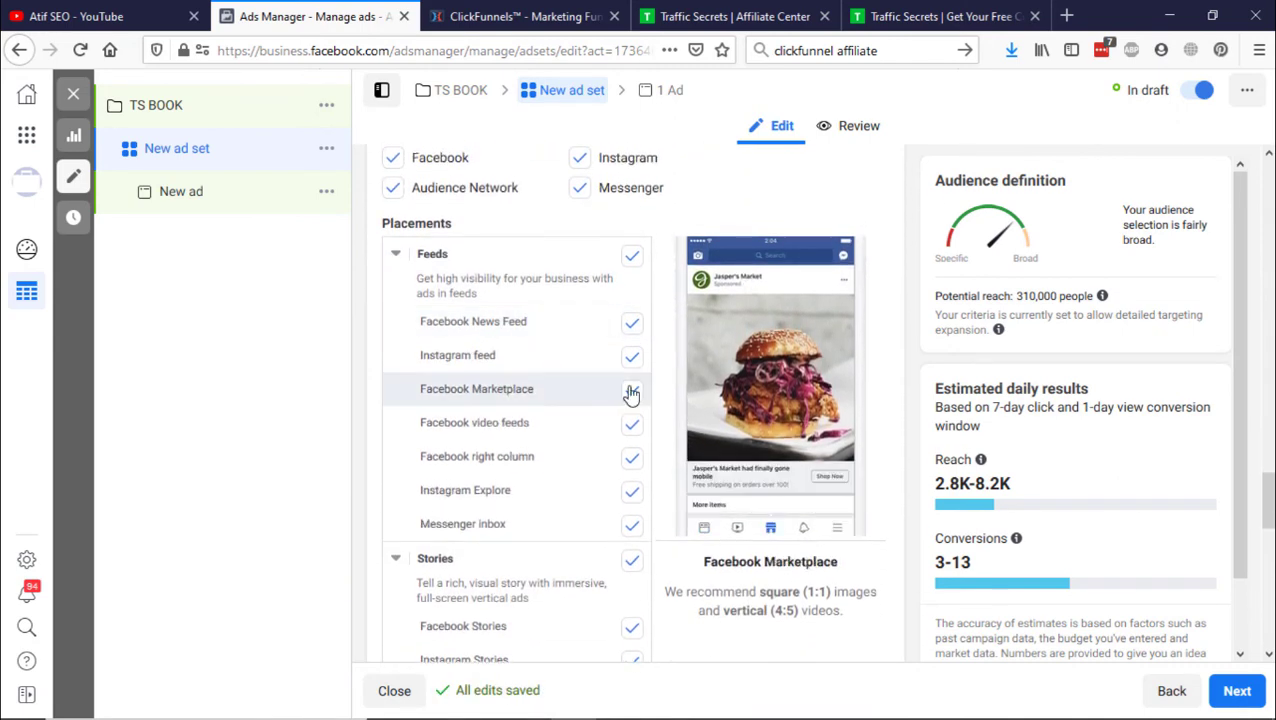
left_click(630, 258)
left_click(631, 322)
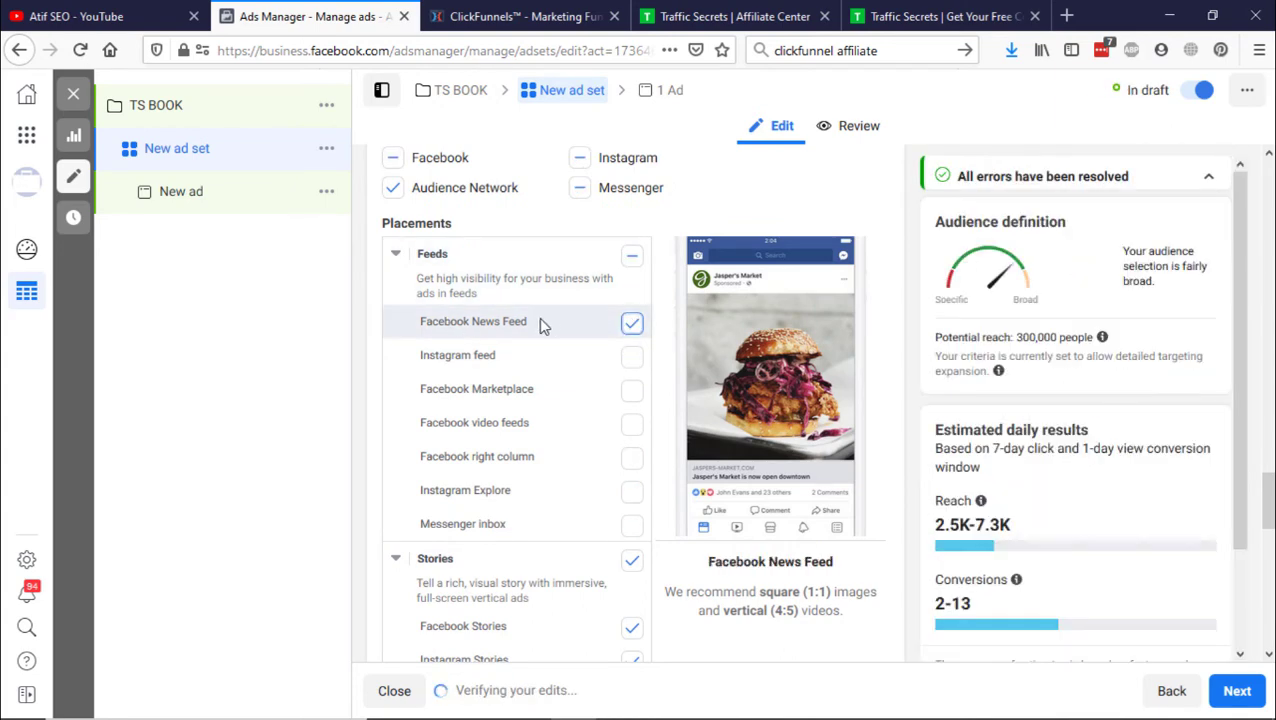
Remove all Stories placements and the In-stream placement from the ad set.
scroll(530, 340, "down", 3)
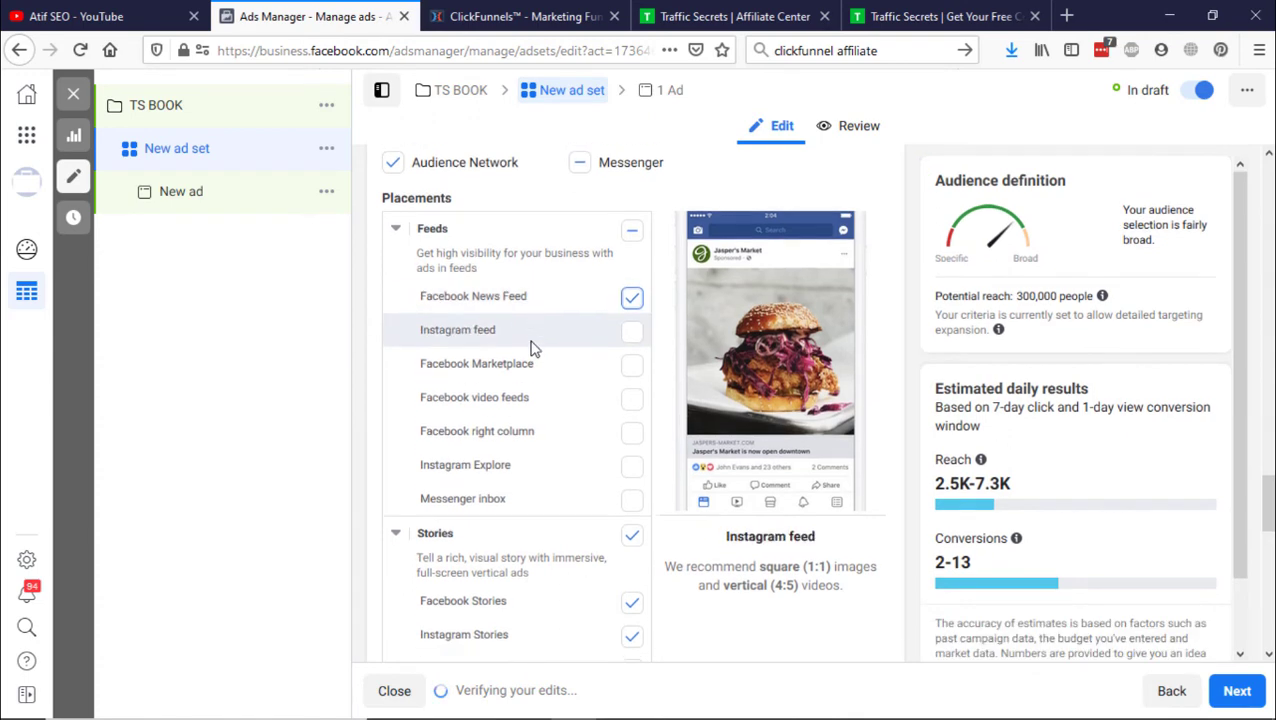
left_click(631, 406)
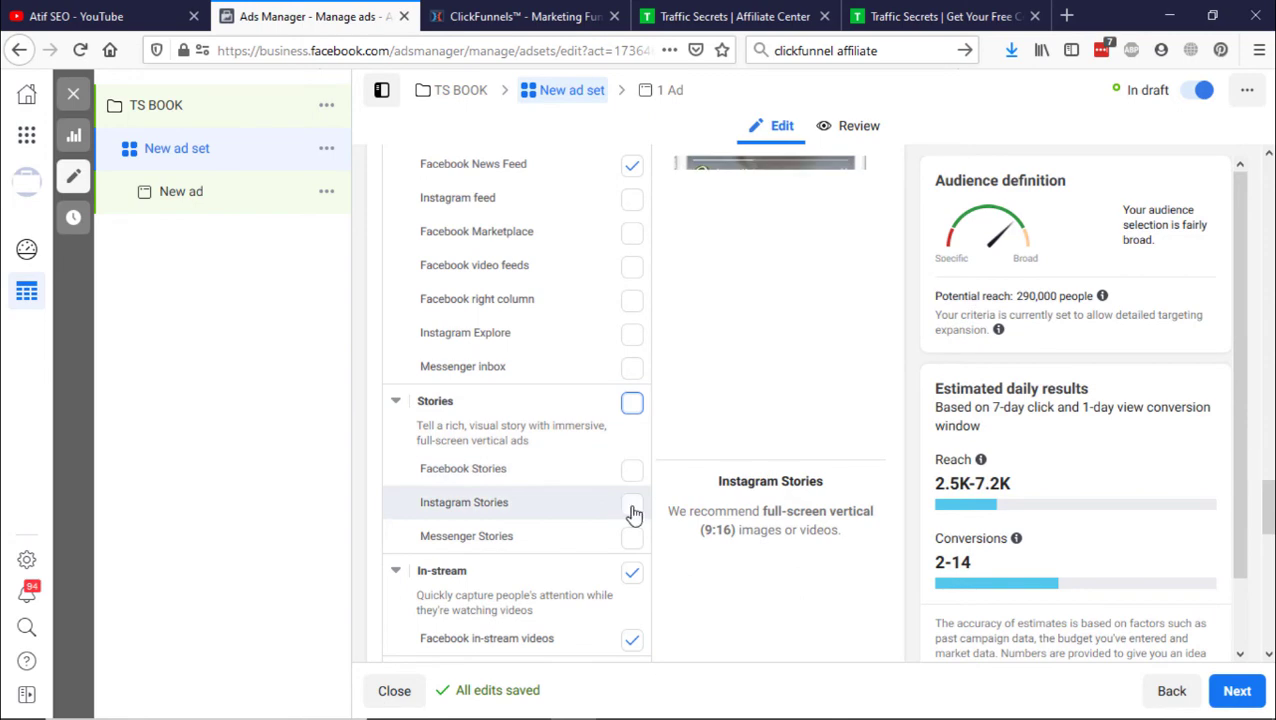
left_click(632, 508)
left_click(632, 506)
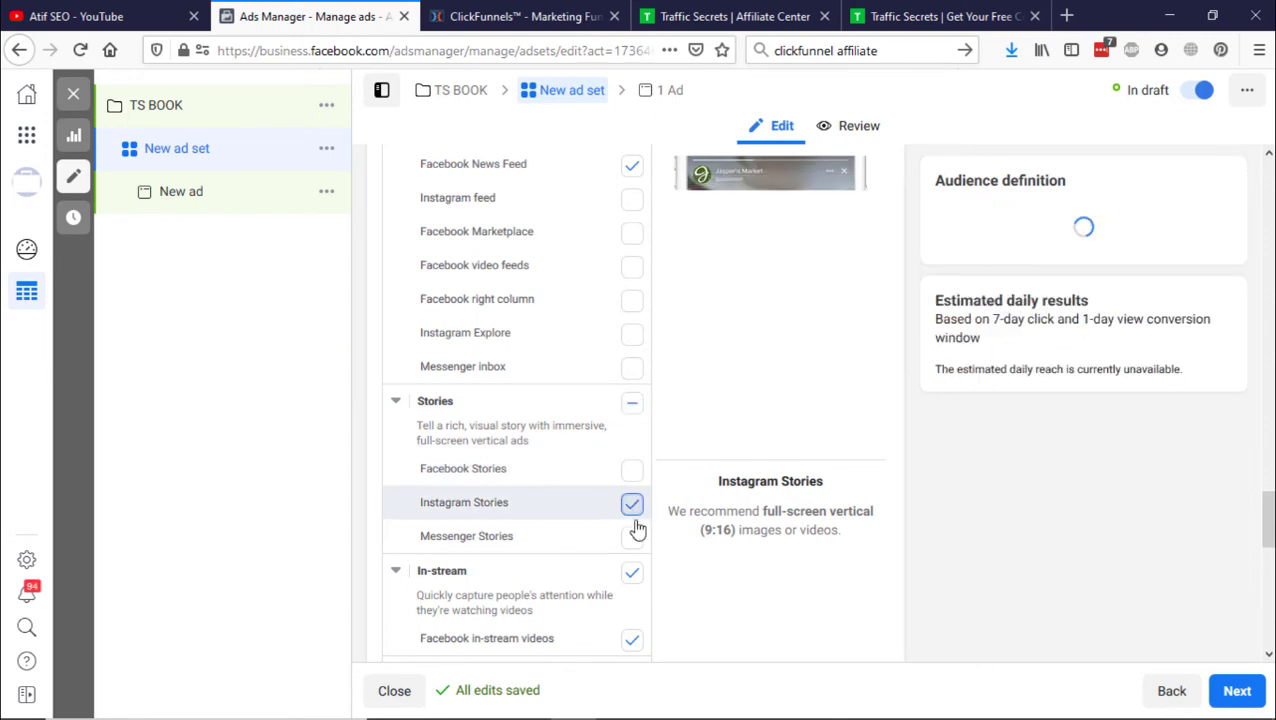
left_click(631, 571)
Remove the Search placement, including Facebook search results, from the ad set.
scroll(630, 560, "down", 5)
scroll(630, 557, "down", 1)
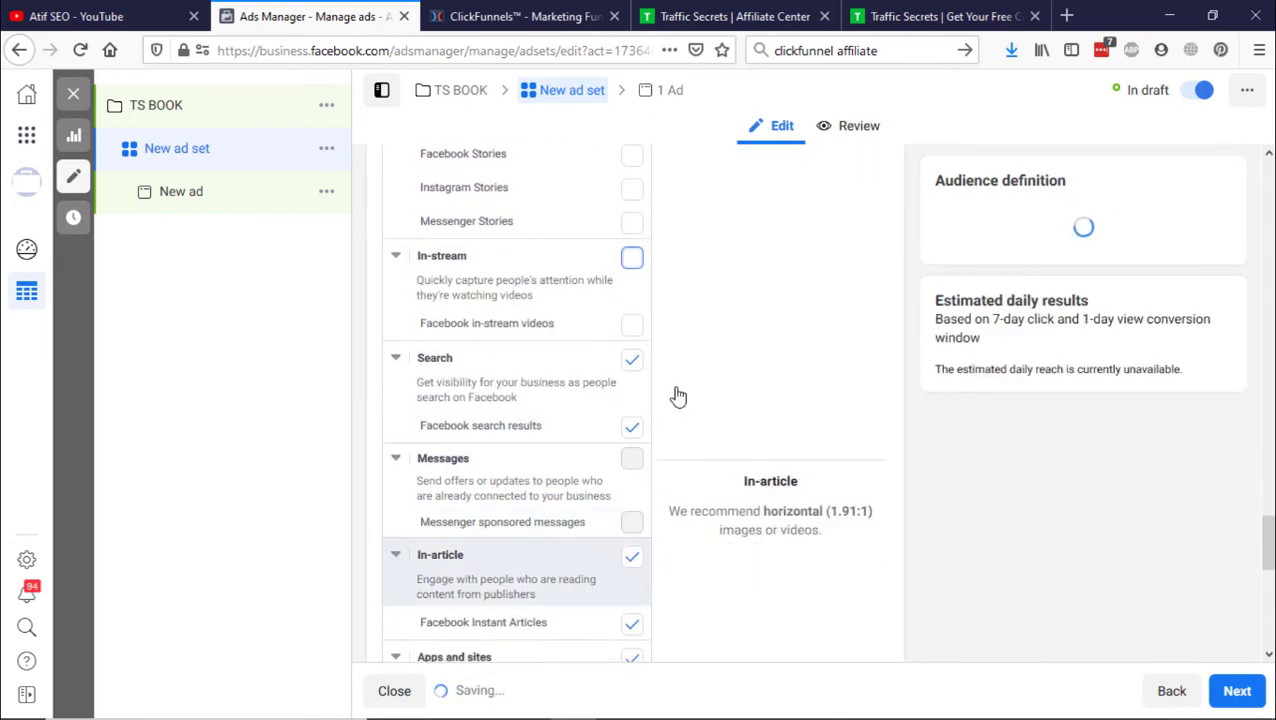
left_click(635, 362)
left_click(633, 430)
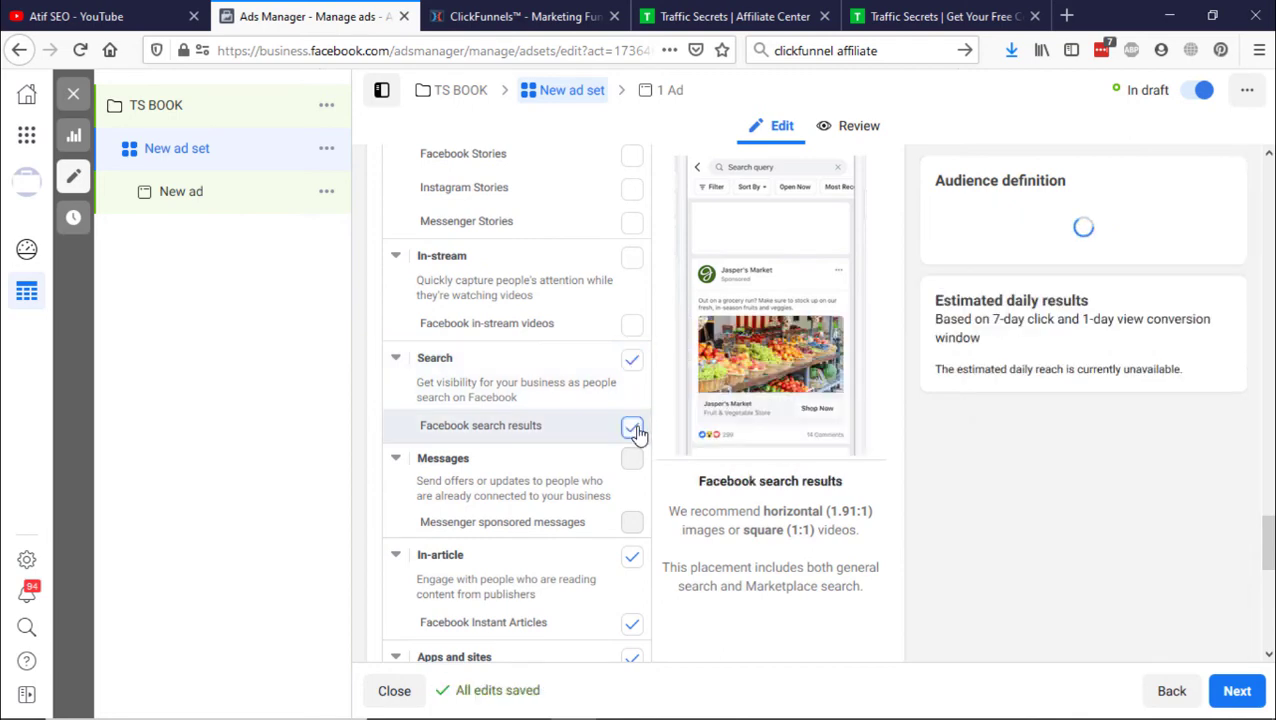
left_click(633, 432)
scroll(623, 383, "up", 5)
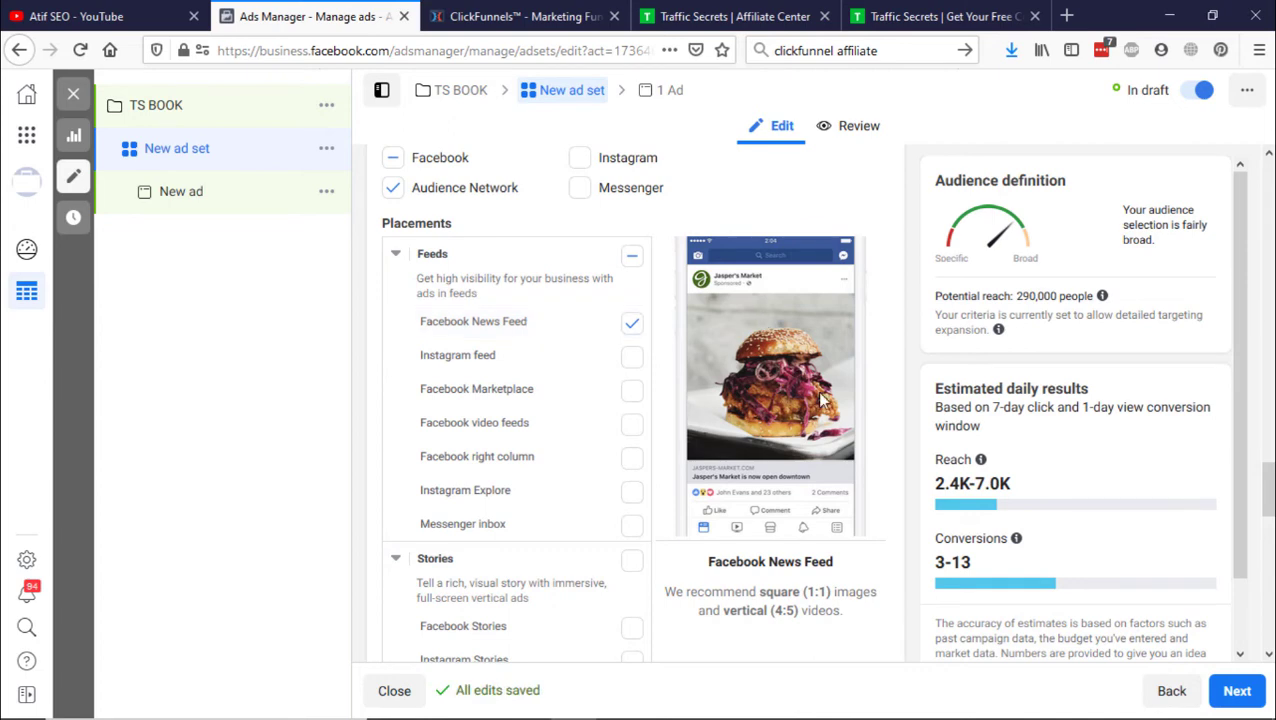
Remove the In-article placement and all Audience Network placements under Apps and sites.
scroll(779, 347, "down", 10)
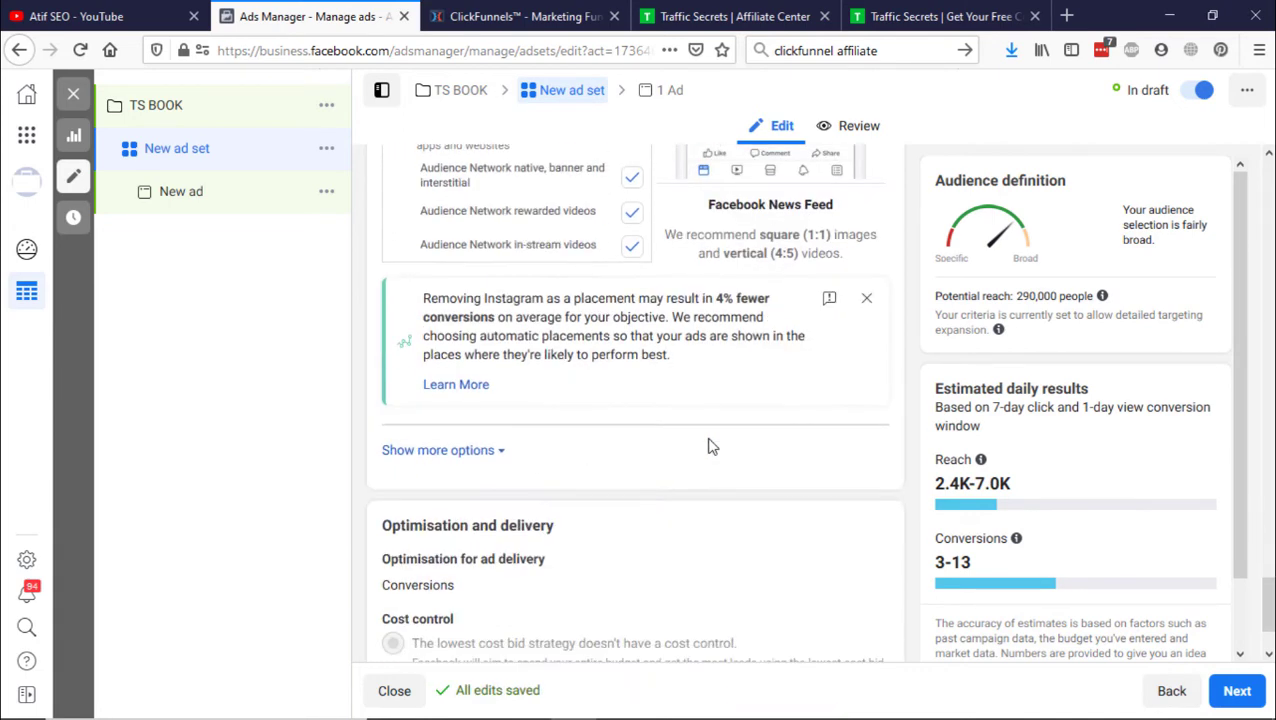
scroll(712, 447, "up", 2)
left_click(632, 162)
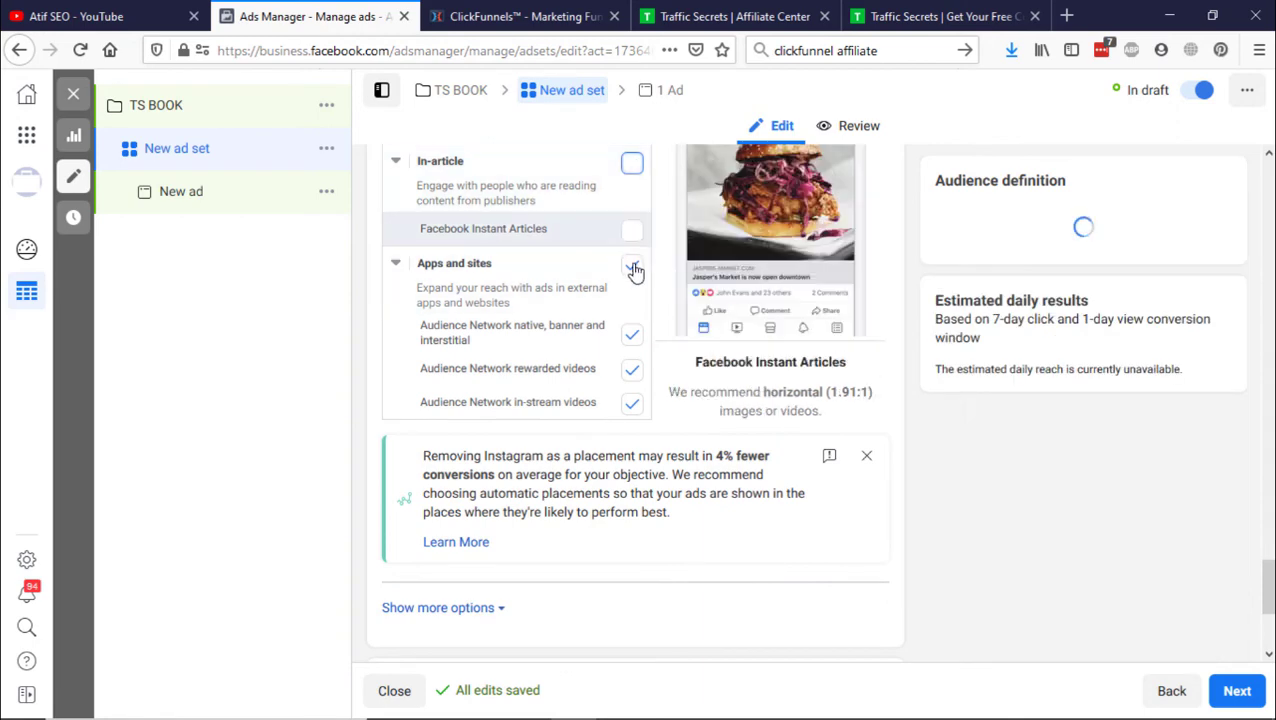
left_click(632, 265)
left_click(635, 337)
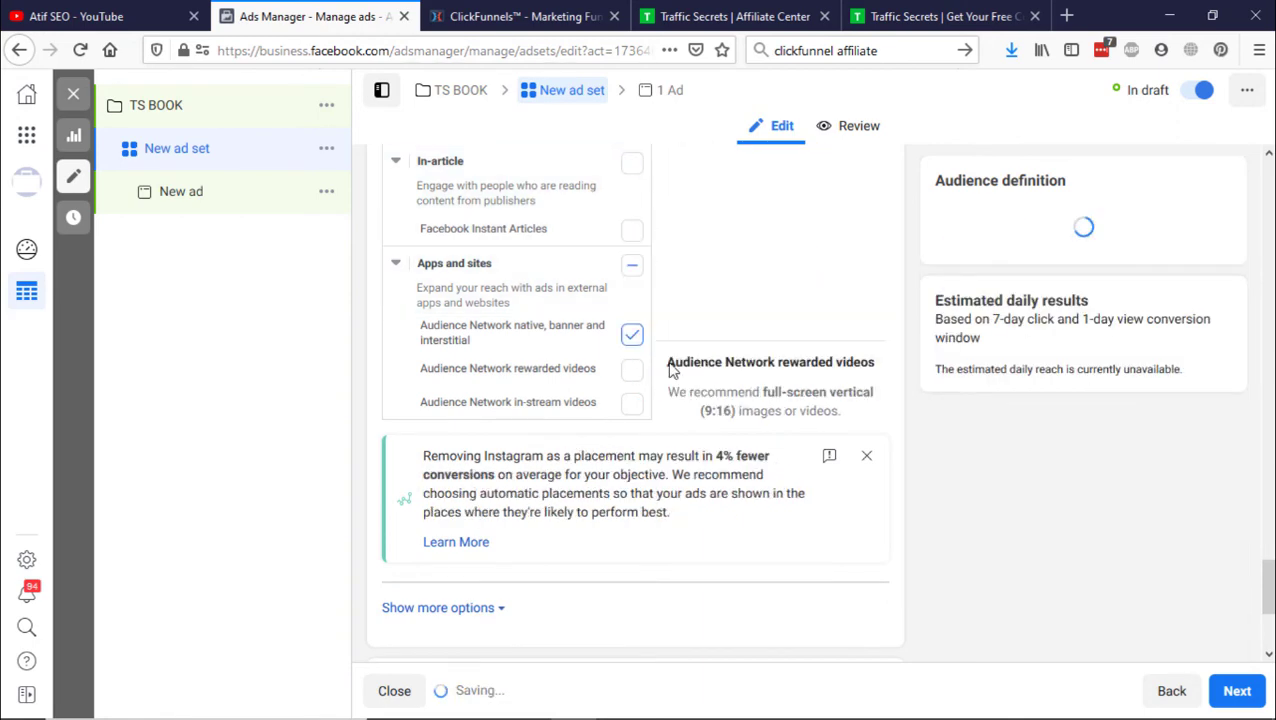
scroll(617, 352, "up", 5)
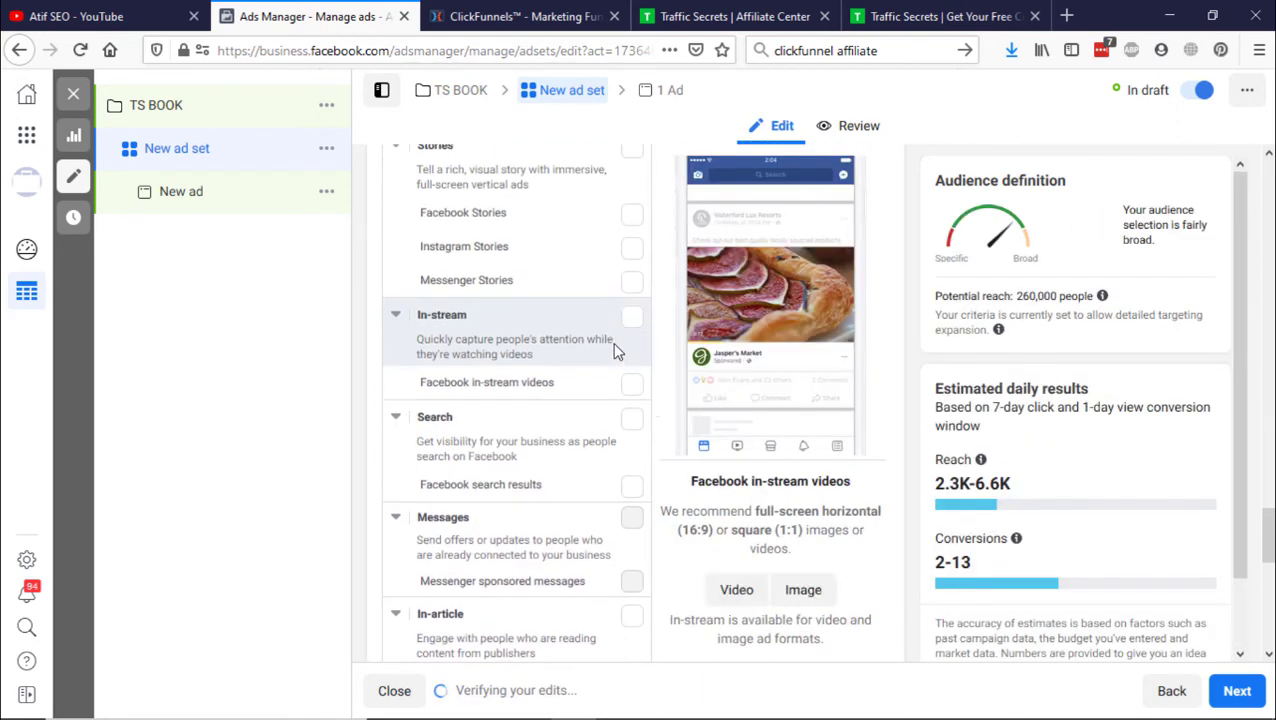
scroll(617, 352, "up", 2)
scroll(617, 352, "down", 9)
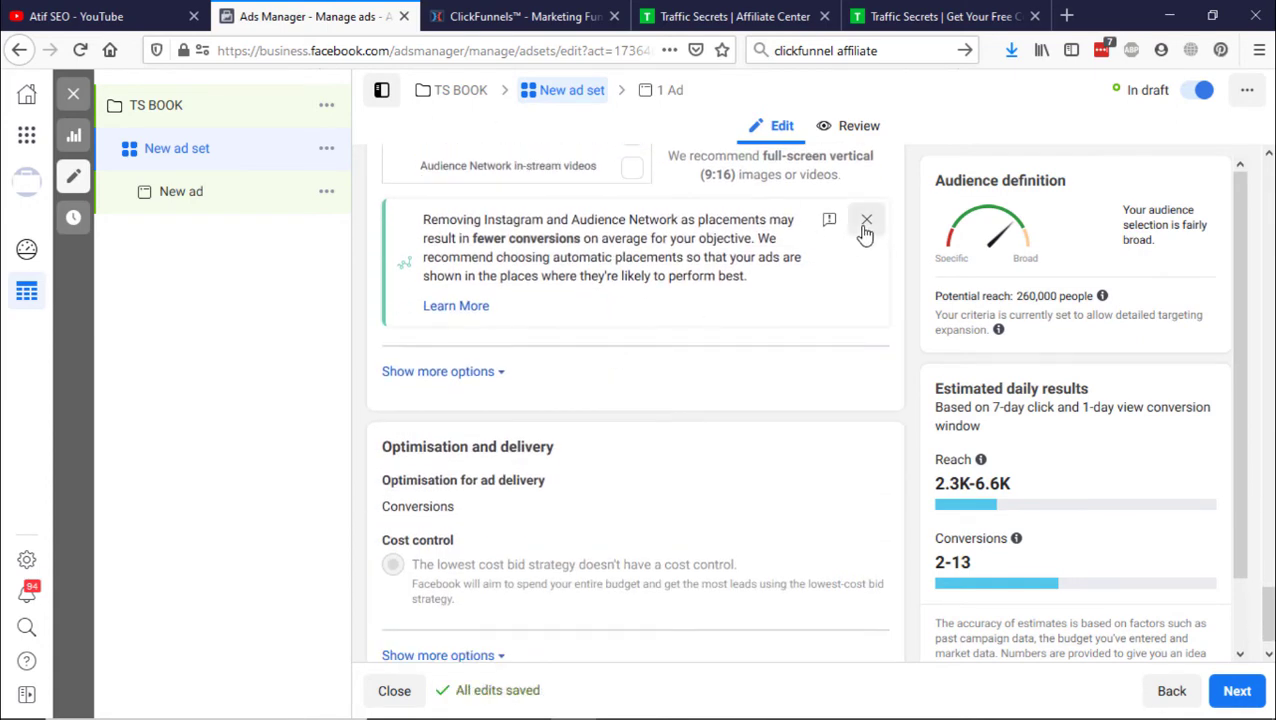
Dismiss the automatic placements recommendation, and expand the additional optimisation and delivery options.
left_click(866, 224)
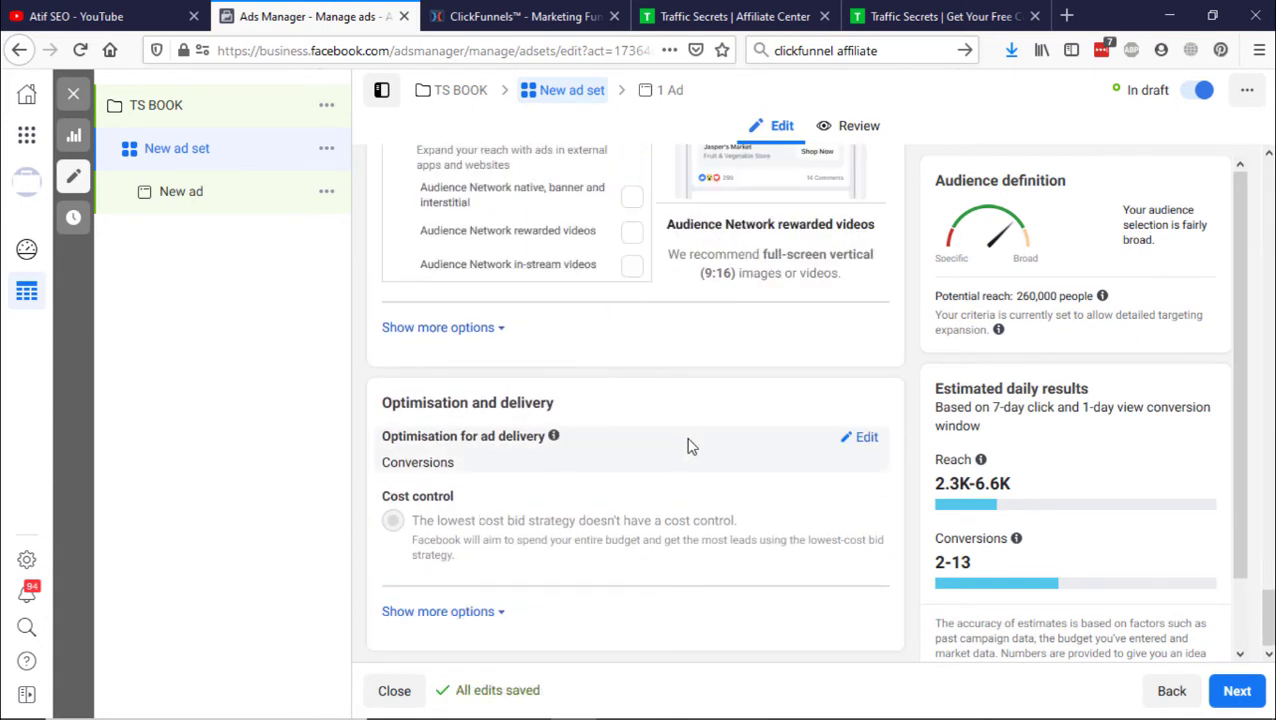
left_click(500, 610)
scroll(690, 495, "down", 1)
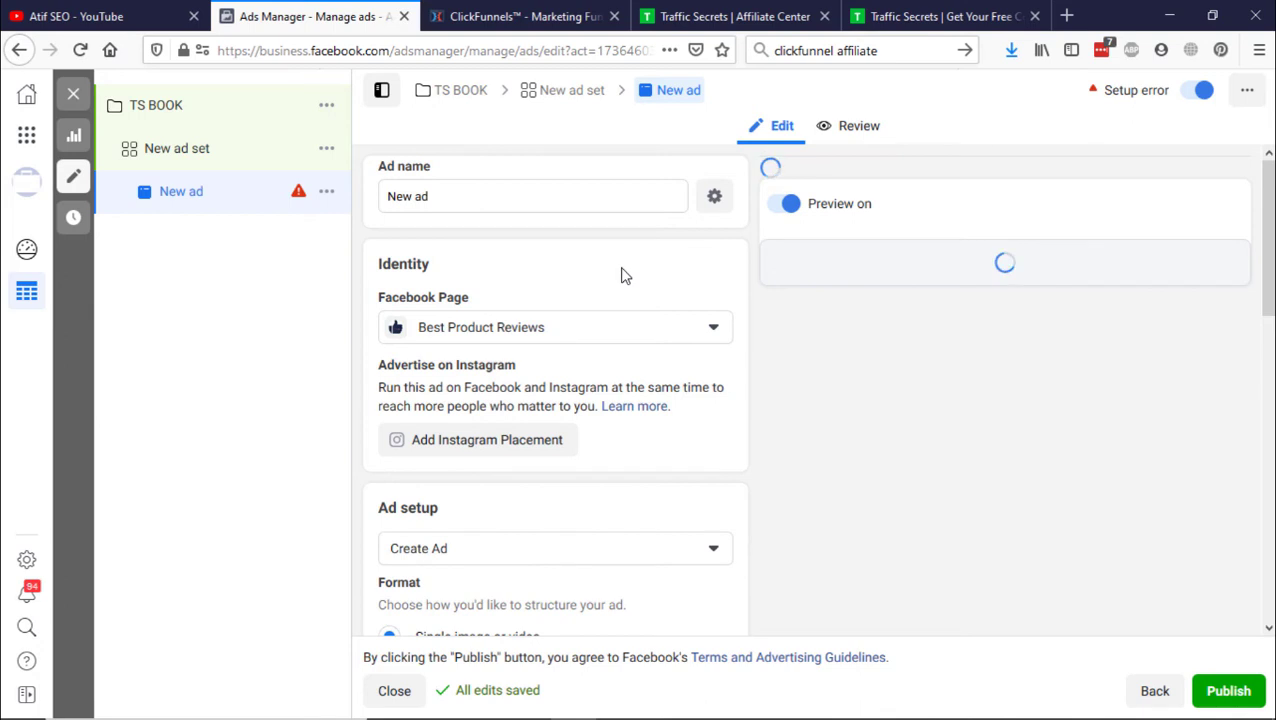
Set the ad's Facebook Page to Marketing Course, and cancel adding an Instagram placement.
left_click(590, 335)
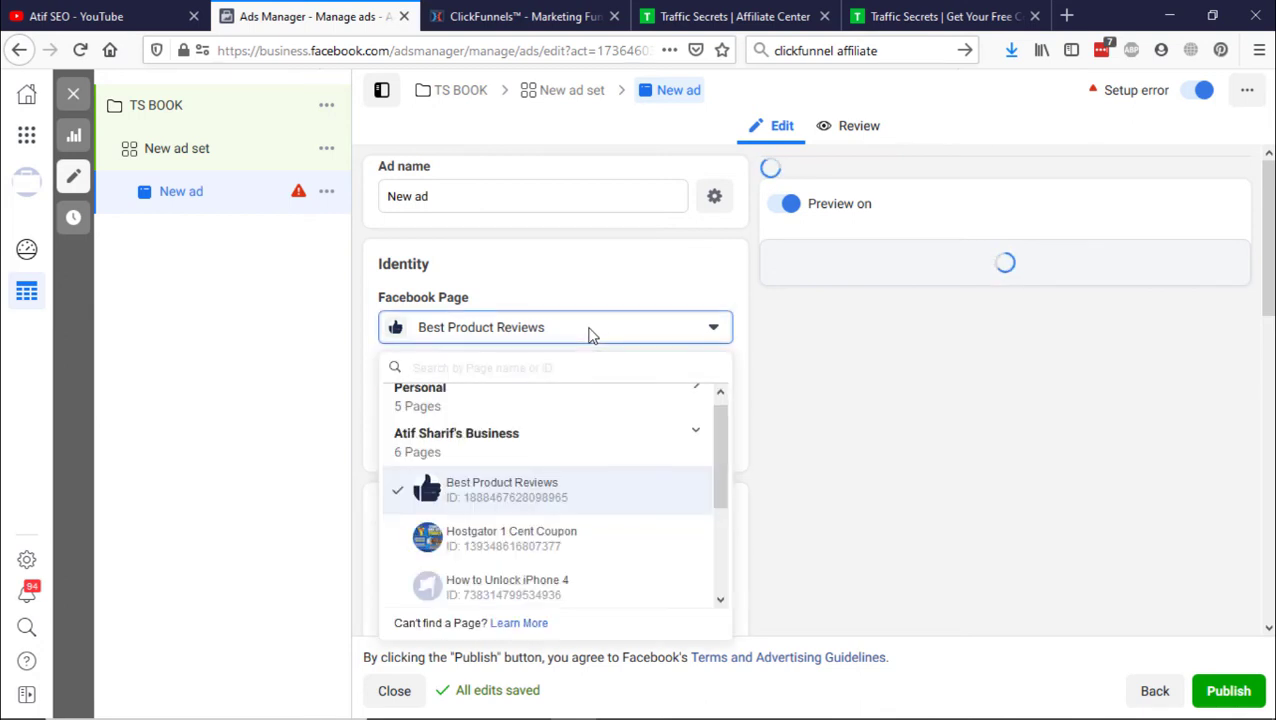
scroll(630, 490, "down", 3)
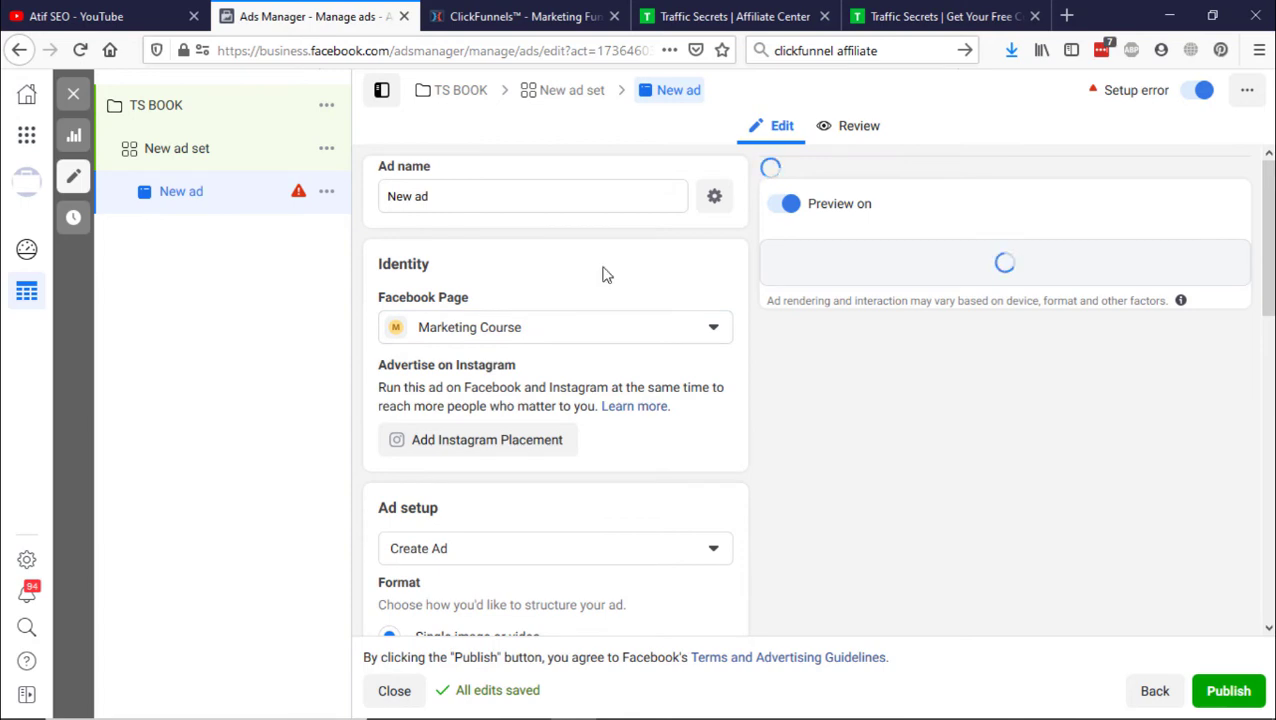
left_click(510, 442)
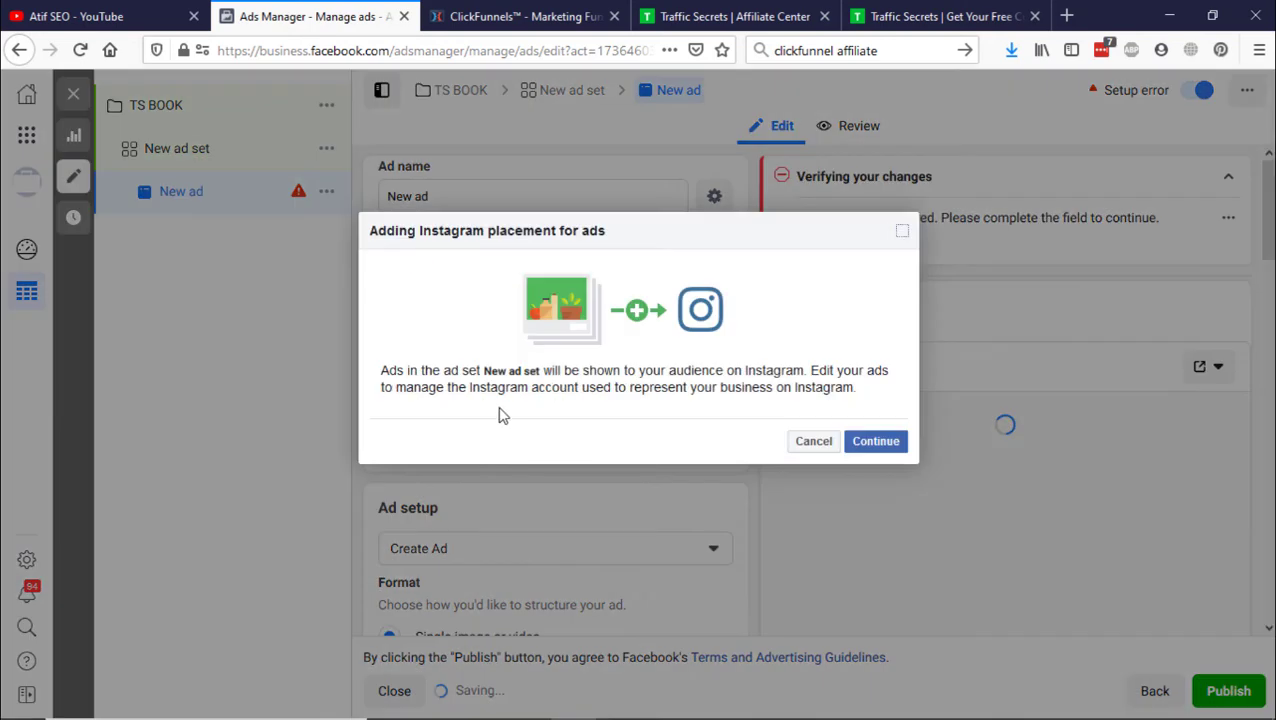
left_click(814, 441)
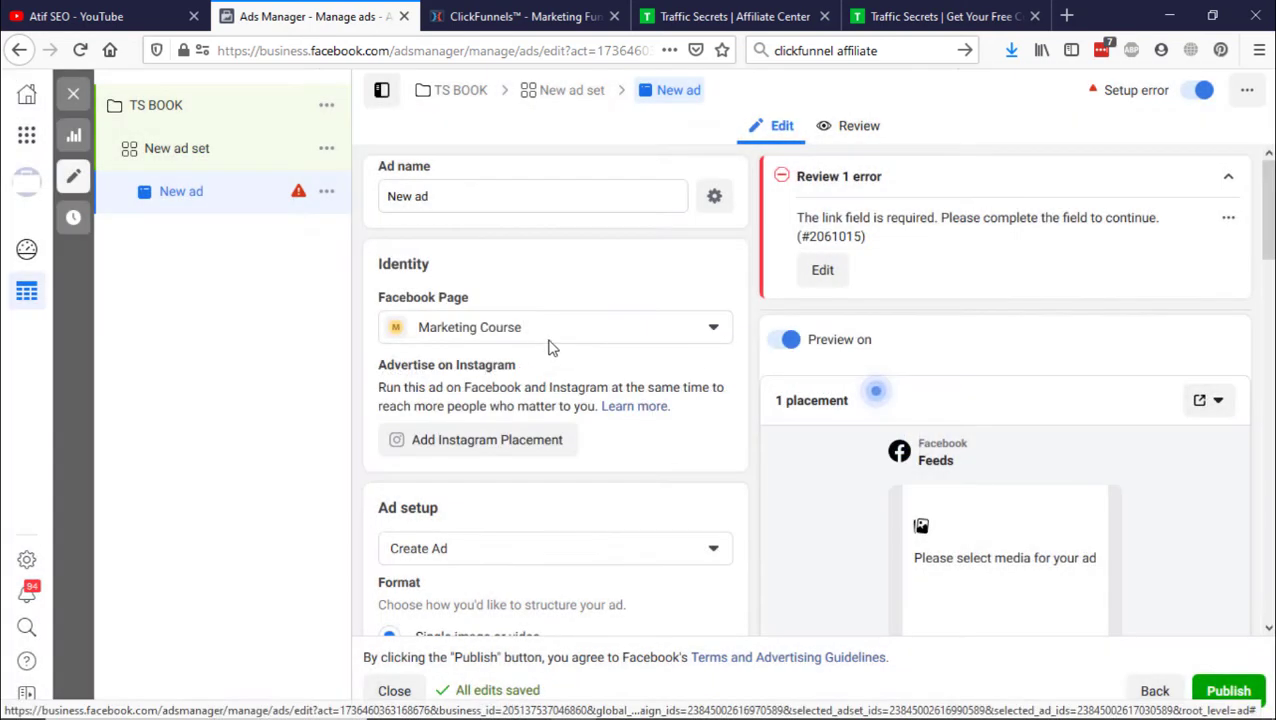
Try the Use existing post option for the ad setup, and return it to Create Ad.
scroll(494, 392, "down", 3)
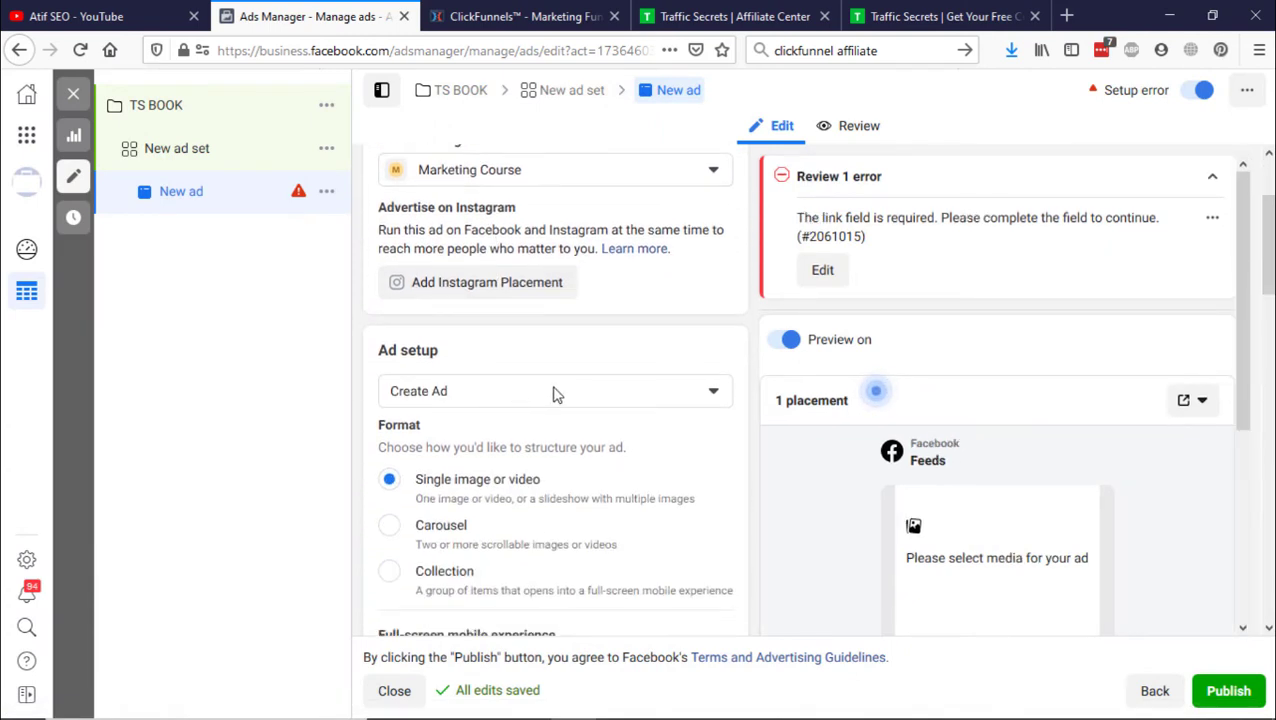
left_click(556, 393)
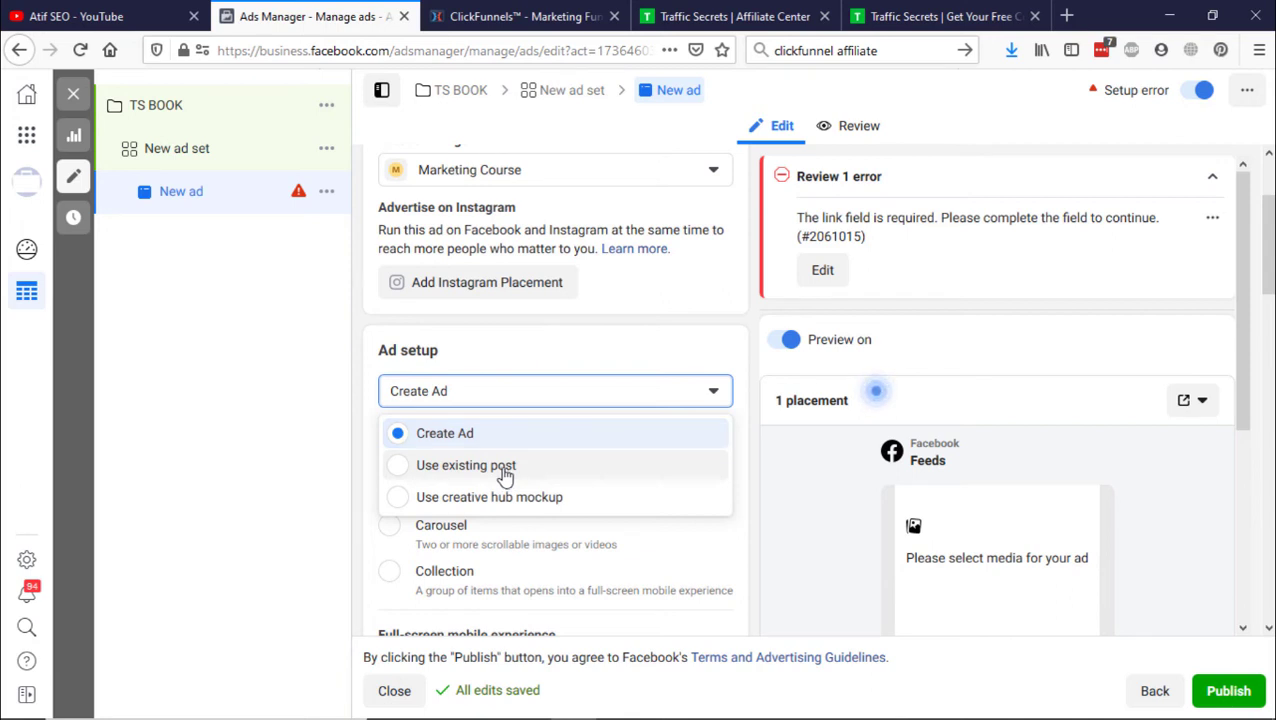
left_click(505, 470)
left_click(541, 393)
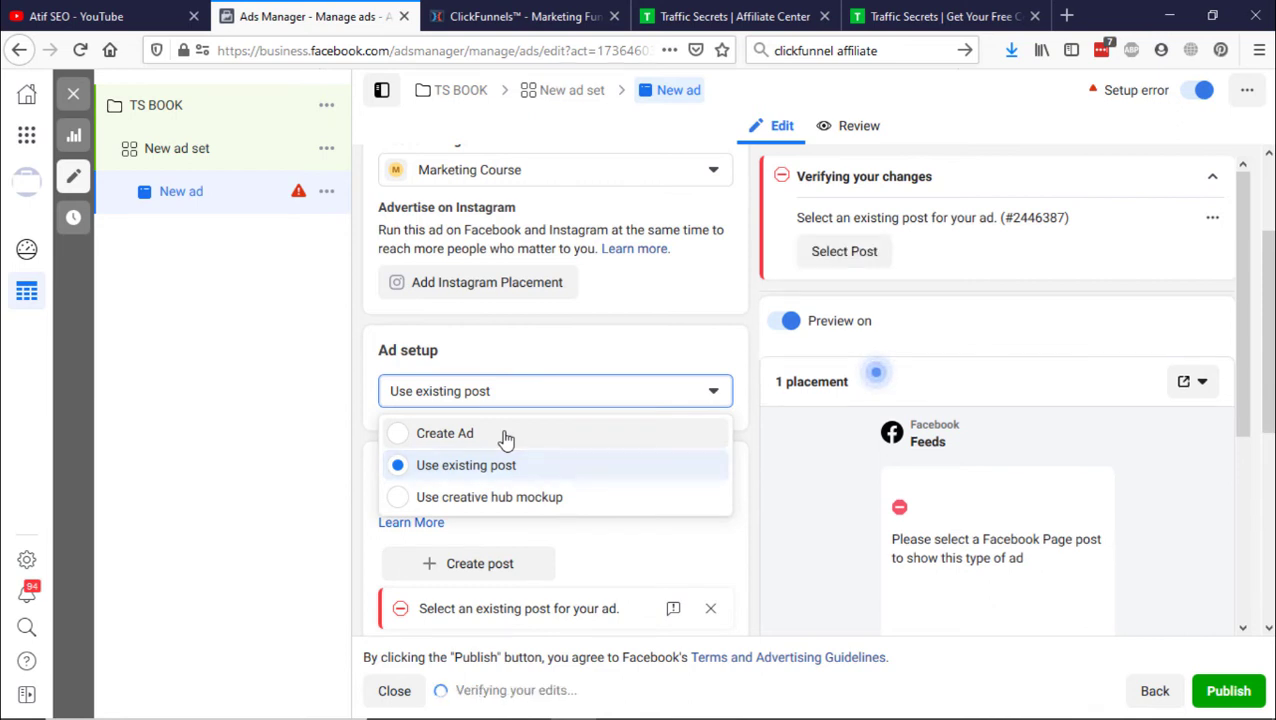
left_click(505, 436)
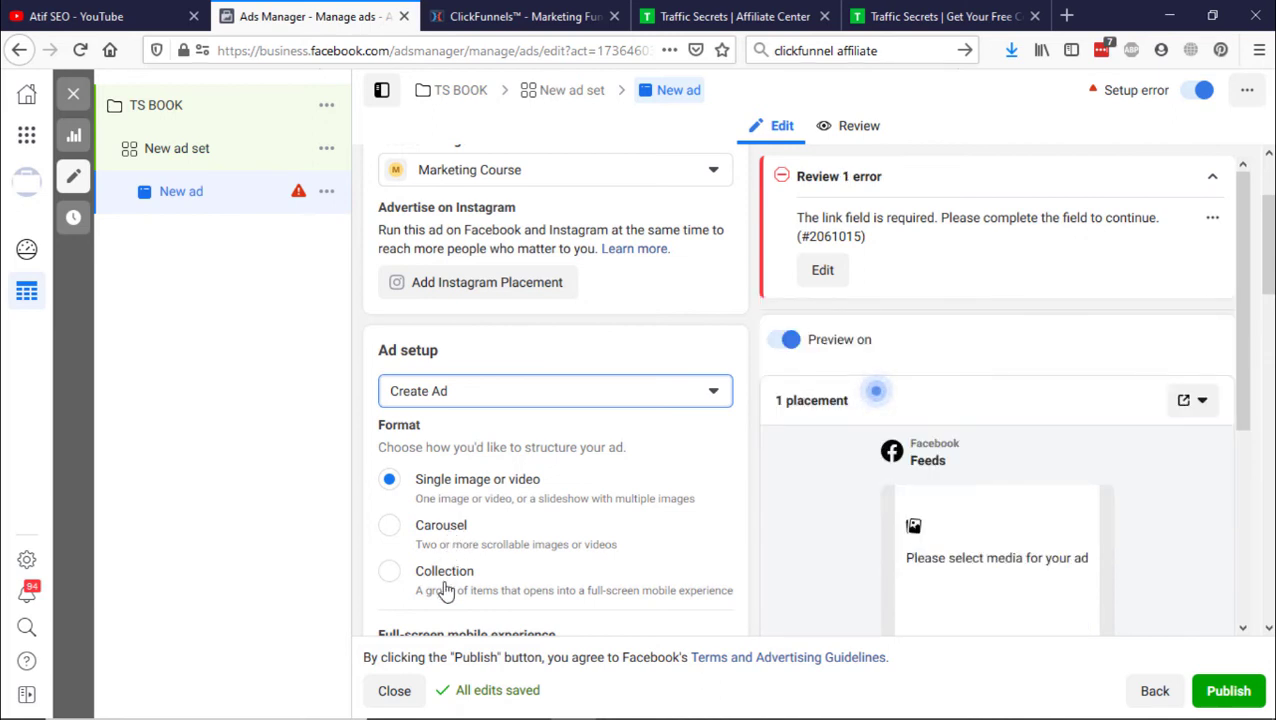
Open the image selection for the ad's media, and glance at the Traffic Secrets affiliate page while it loads.
scroll(581, 490, "down", 3)
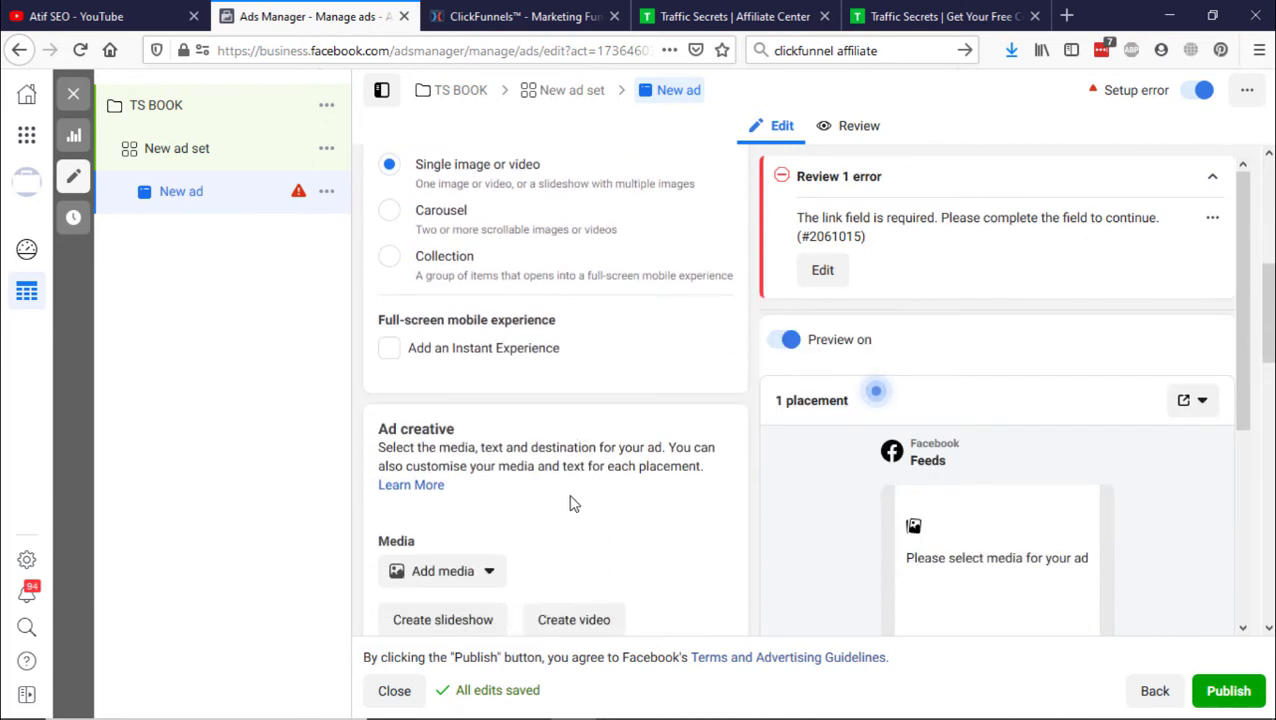
scroll(565, 490, "down", 2)
left_click(483, 342)
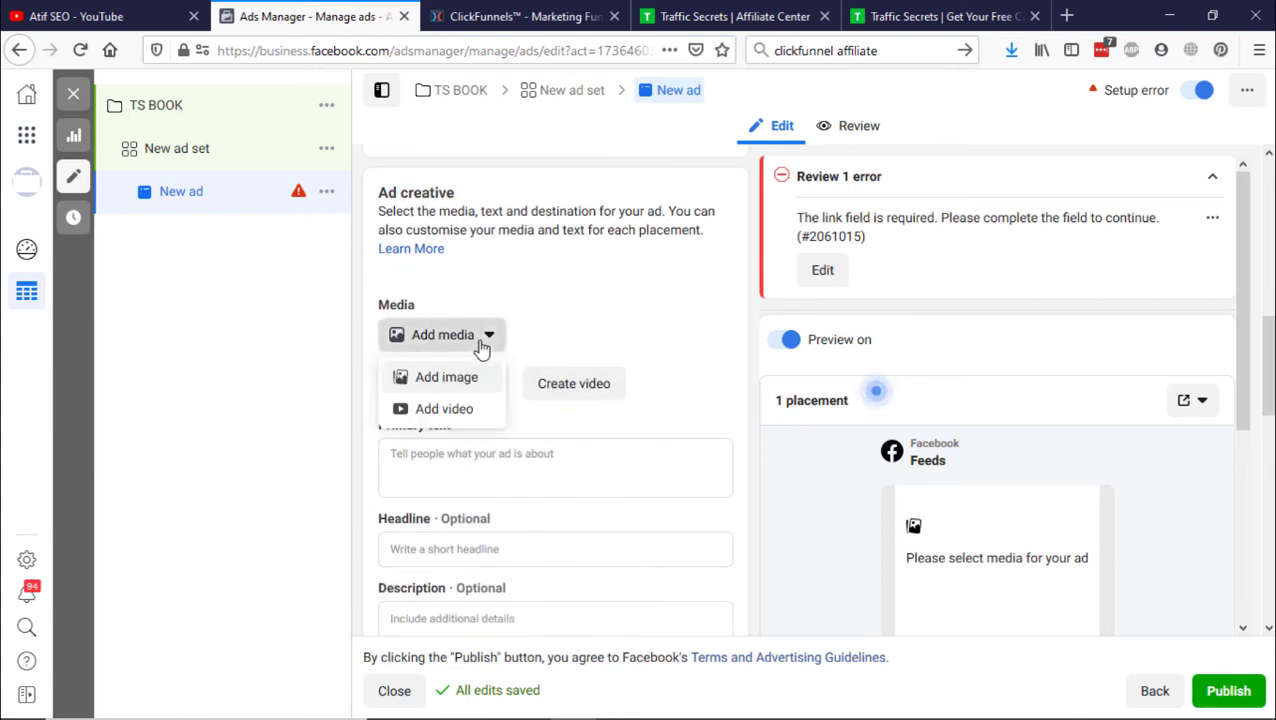
left_click(474, 386)
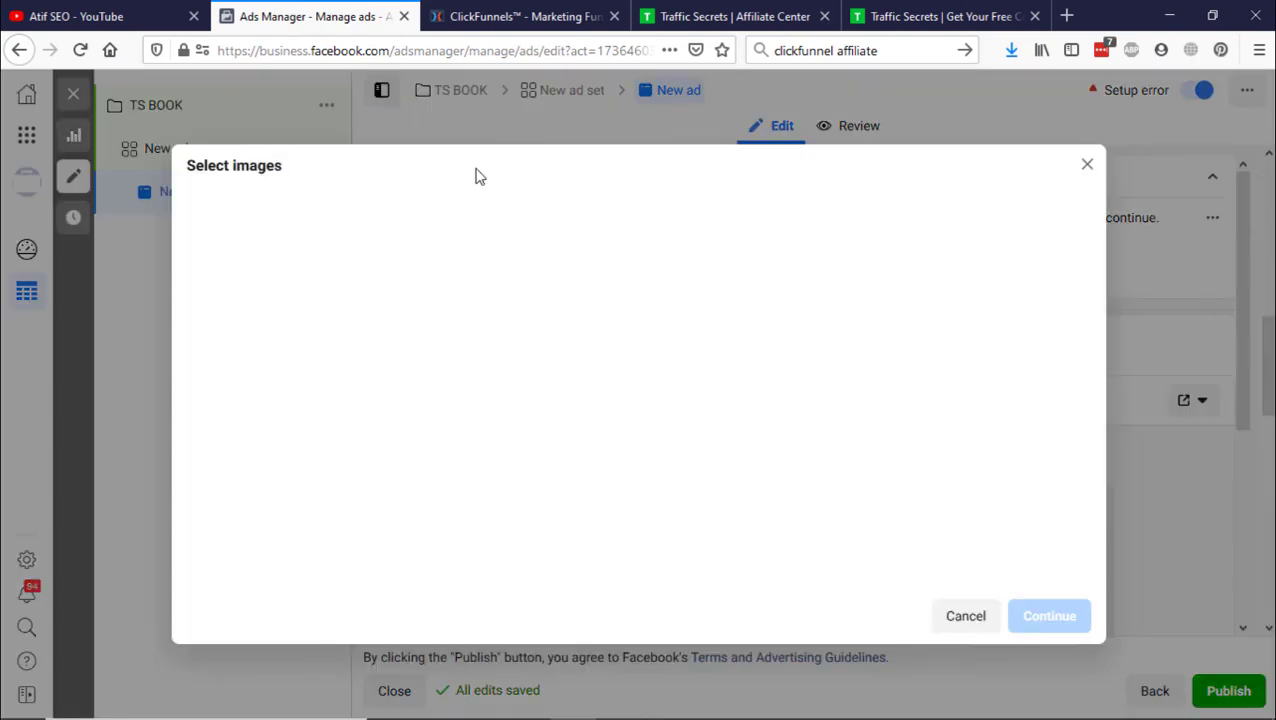
left_click(735, 16)
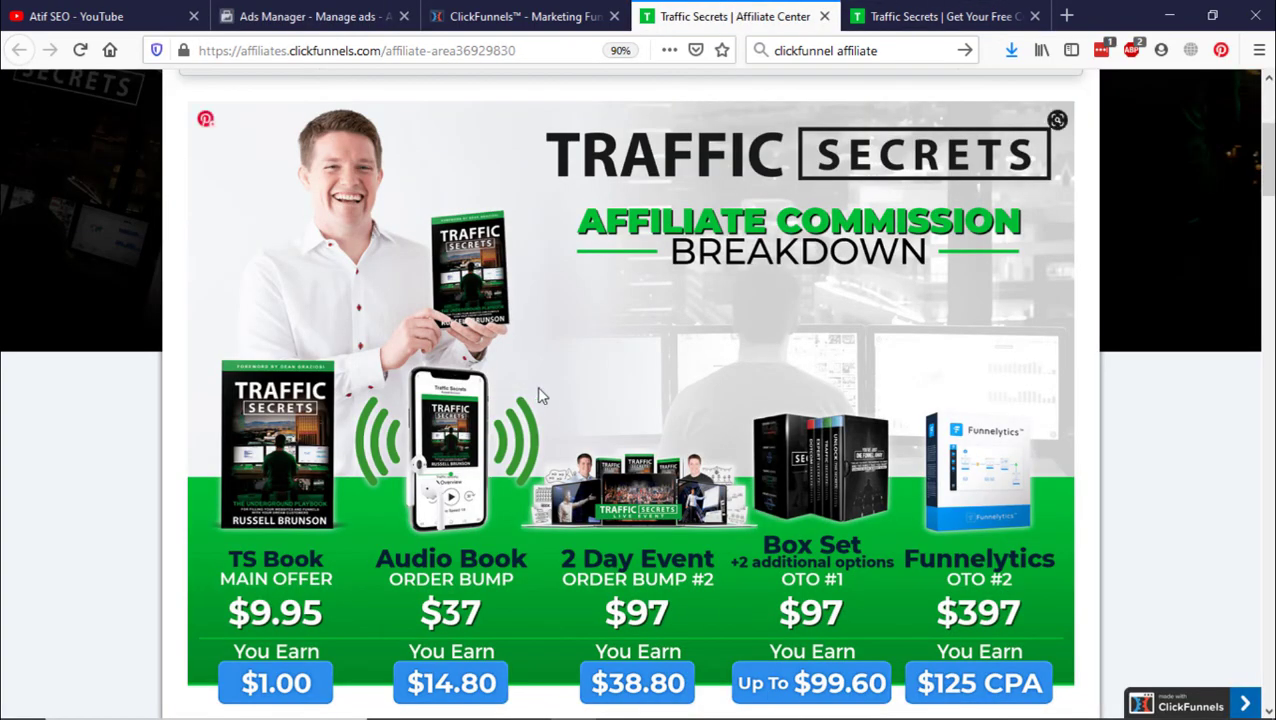
left_click(310, 16)
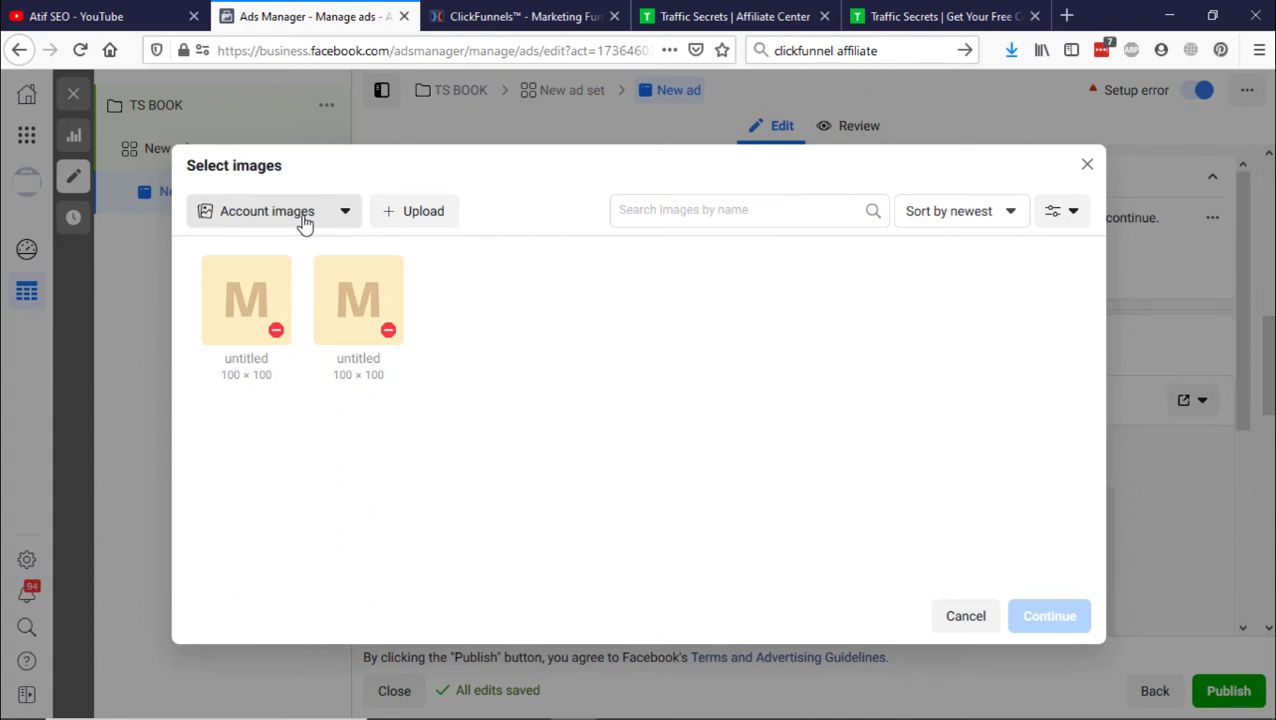
Upload TrafficSecrets_A_1080x1080.png from Local Disk (F:) and use it as the ad's image.
left_click(412, 211)
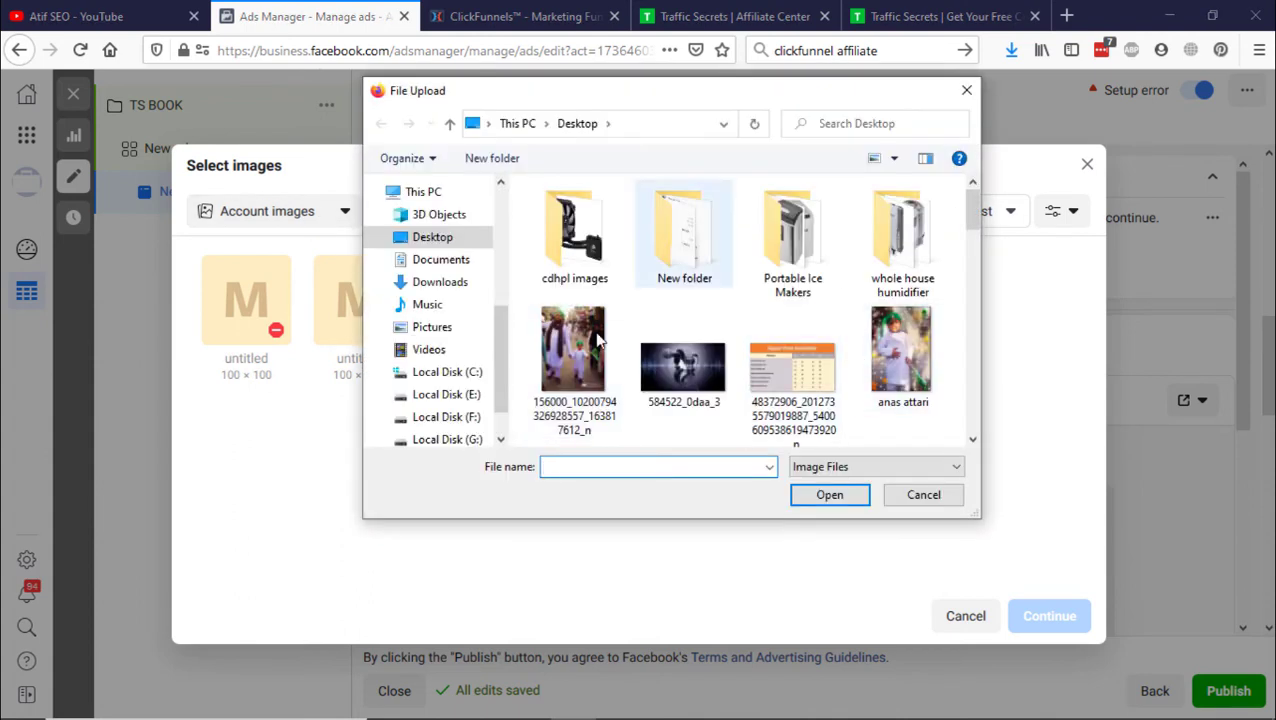
left_click(448, 416)
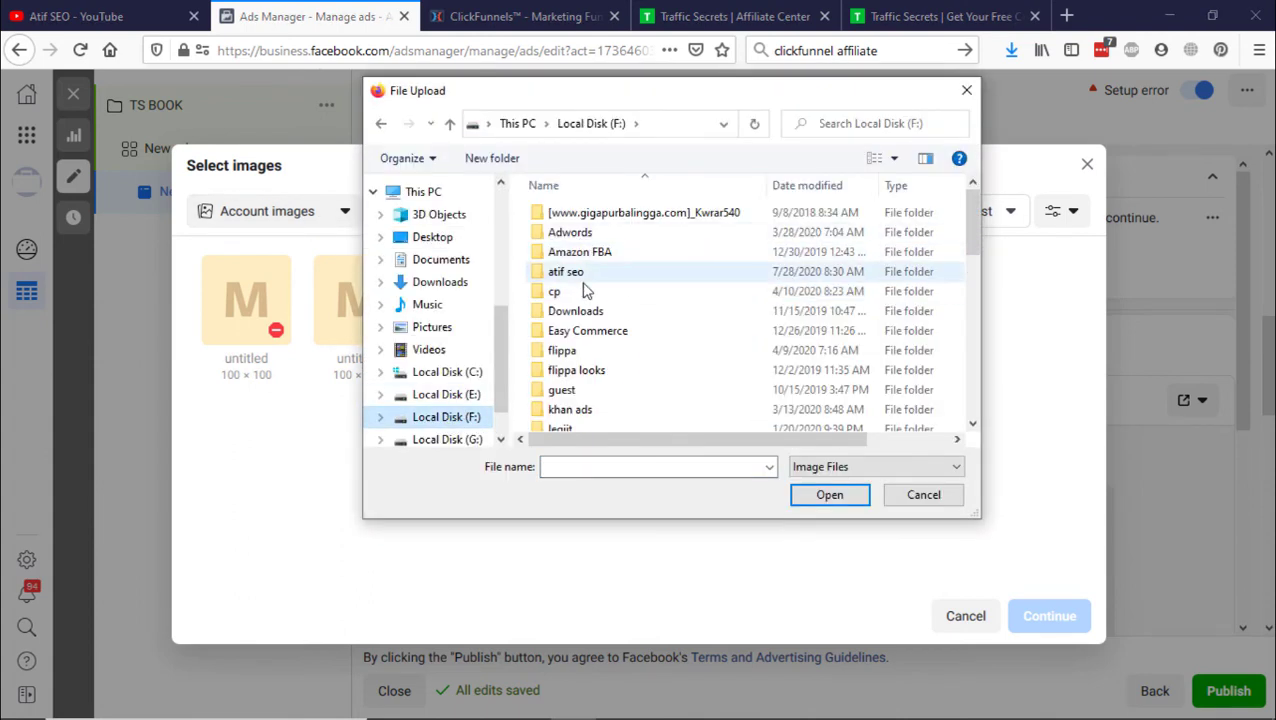
double_click(570, 271)
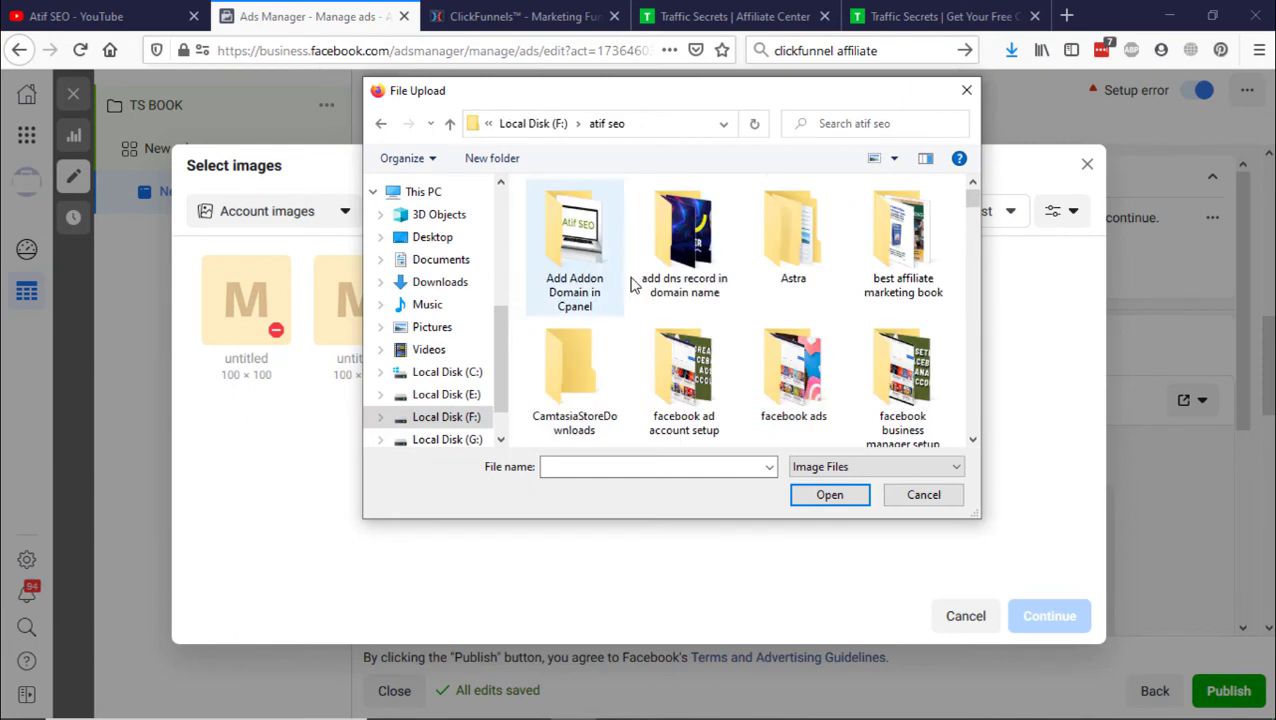
key("t")
double_click(790, 250)
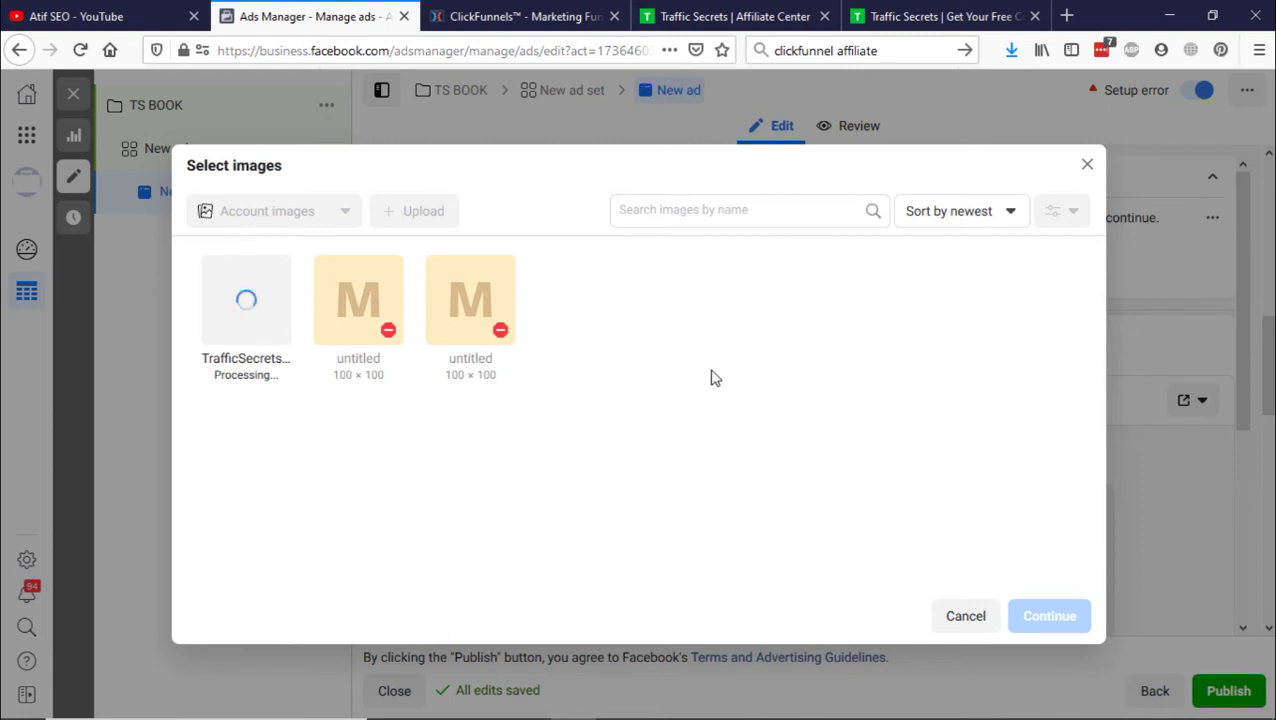
left_click(234, 306)
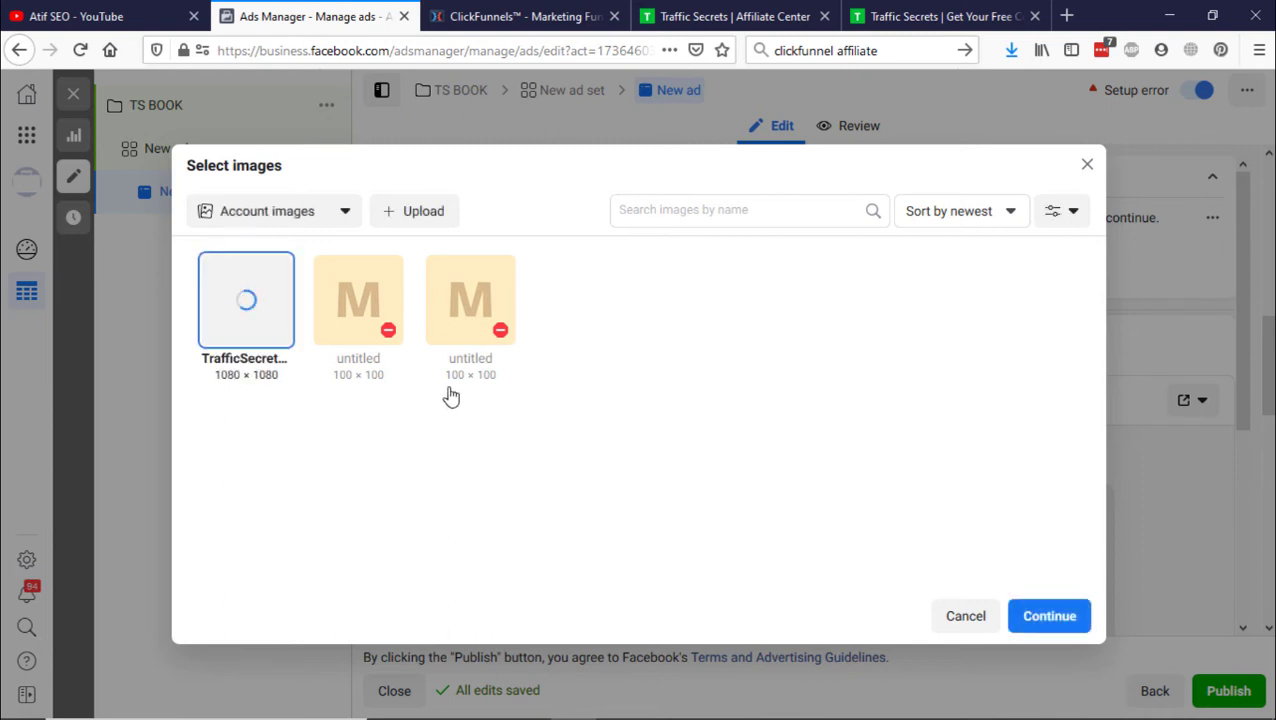
left_click(1045, 622)
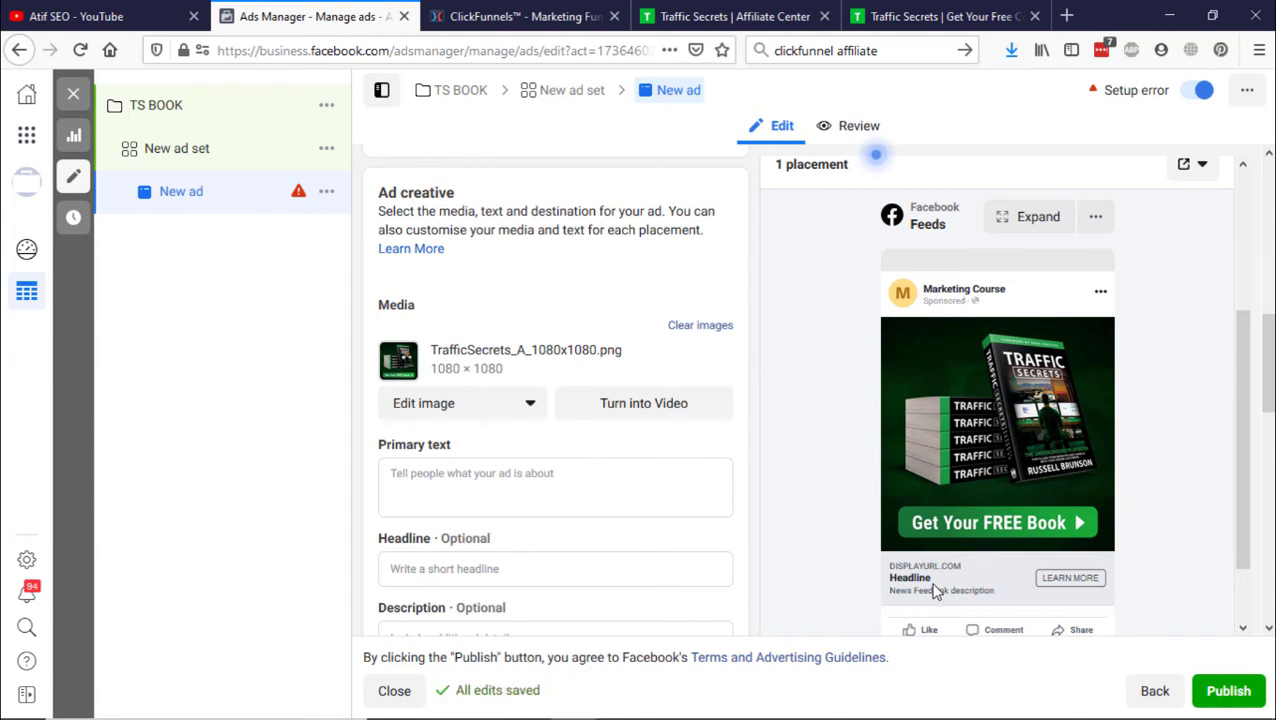
left_click(512, 484)
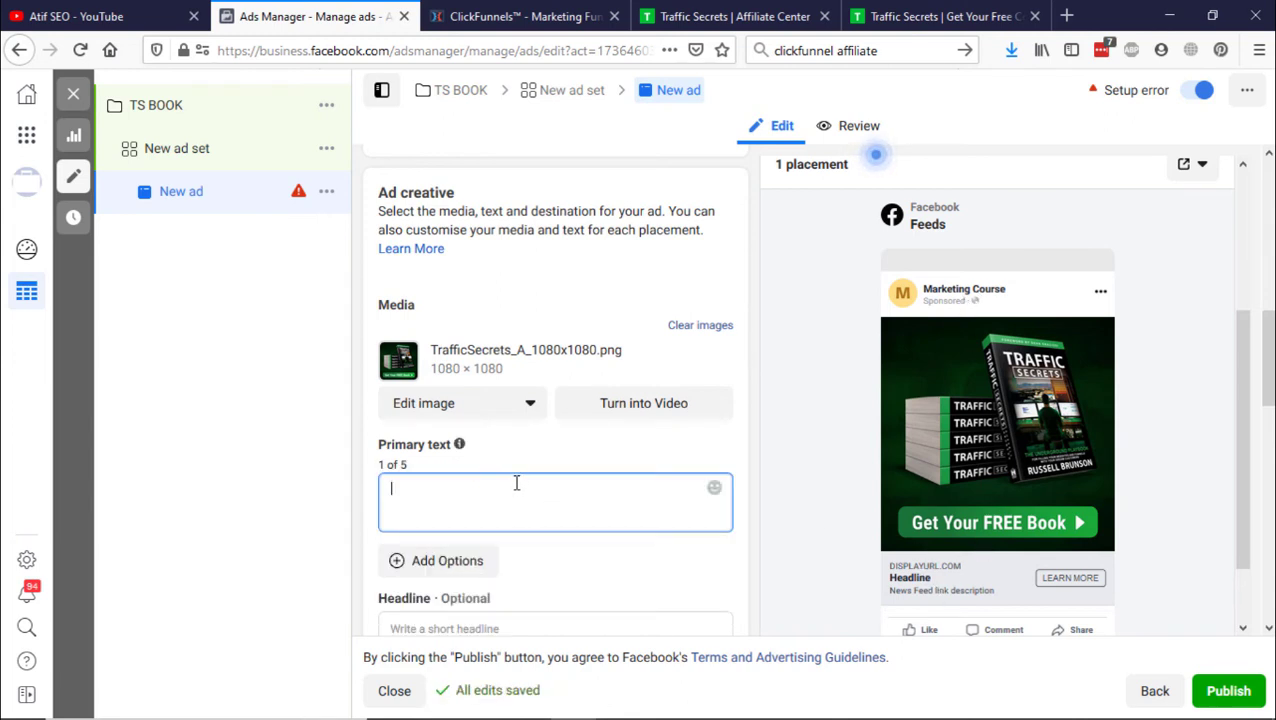
type("Download")
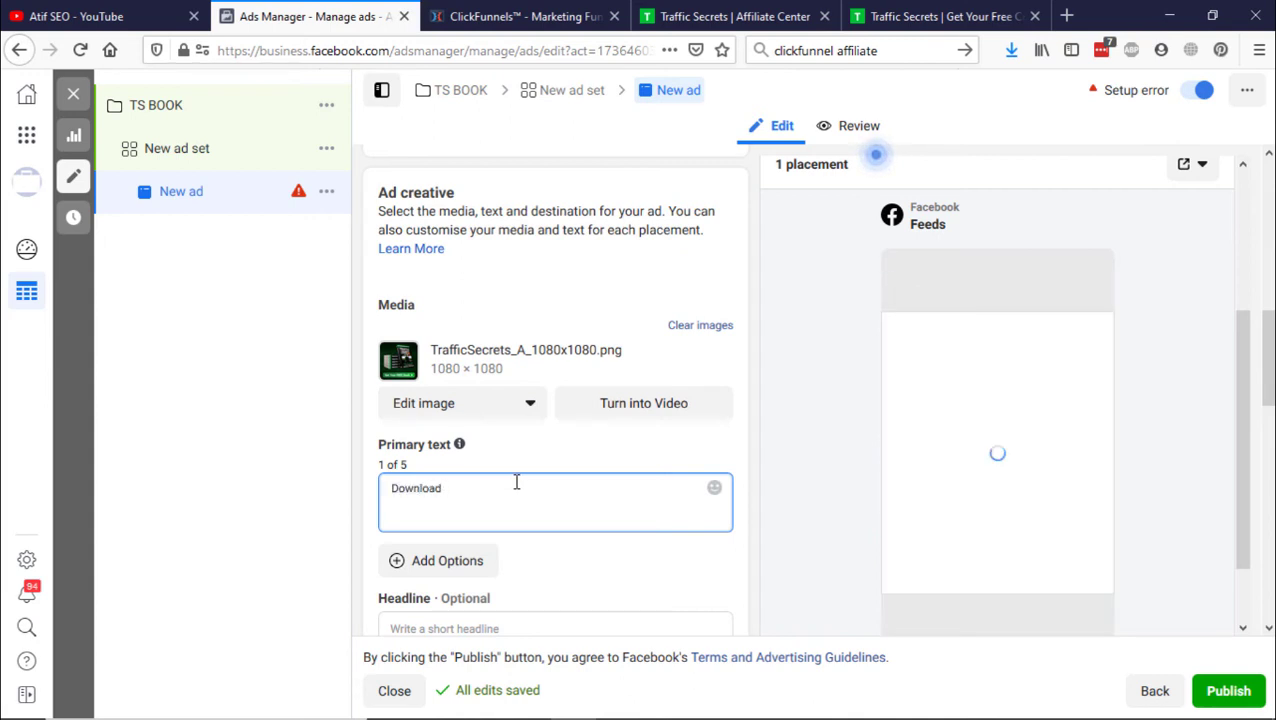
type(" Free")
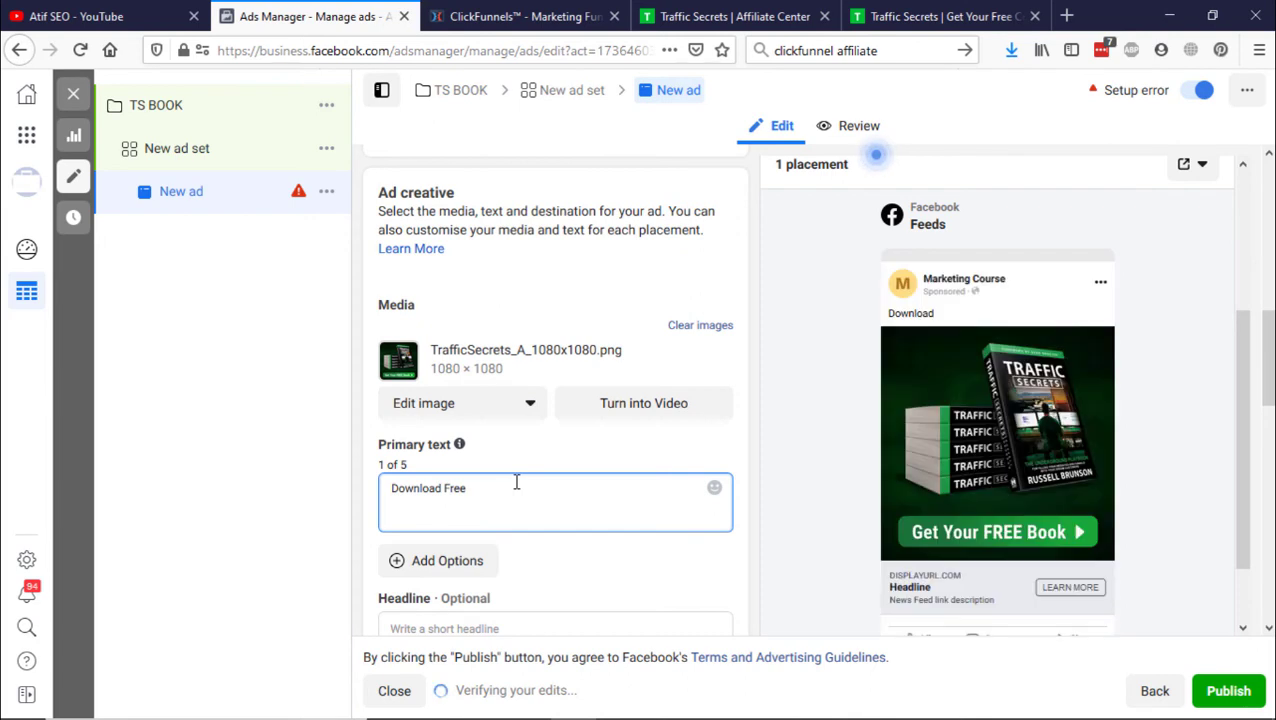
type(" Tra")
key("BackSpace")
key("BackSpace")
key("BackSpace")
key("BackSpace")
key("BackSpace")
key("BackSpace")
key("BackSpace")
key("BackSpace")
key("BackSpace")
key("BackSpace")
key("BackSpace")
key("BackSpace")
key("BackSpace")
key("BackSpace")
key("BackSpace")
key("BackSpace")
key("BackSpace")
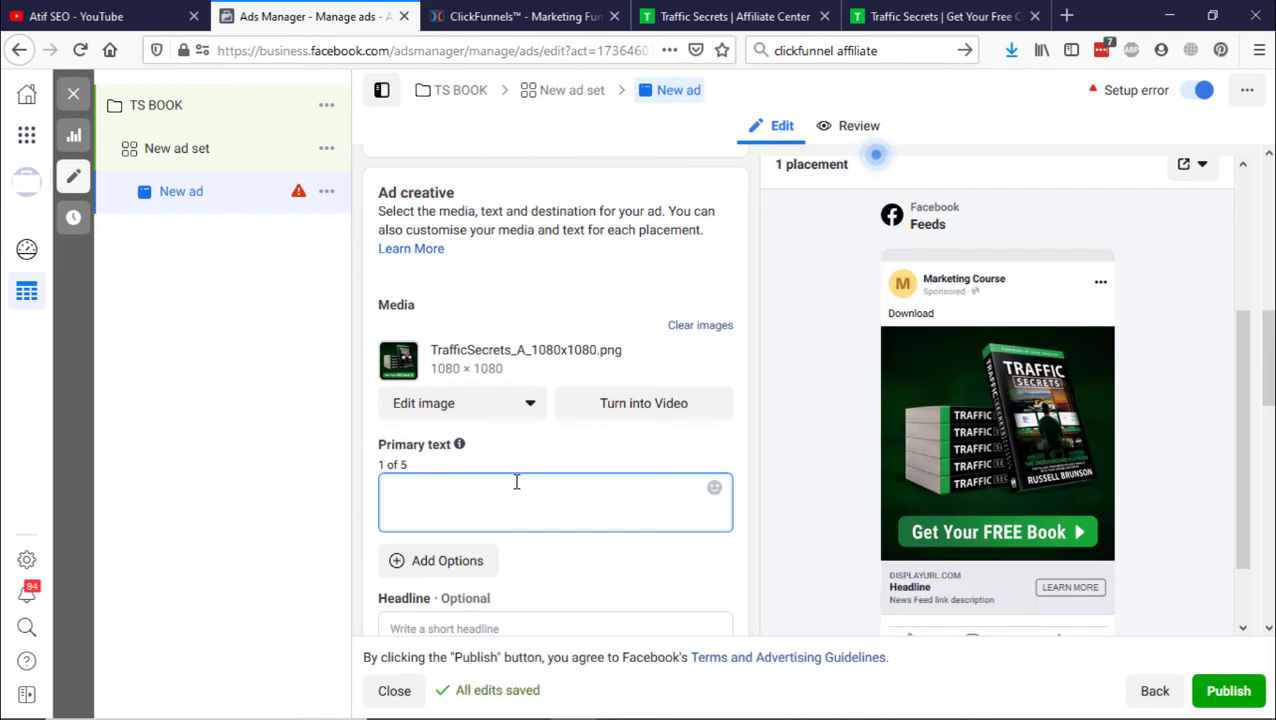
Enter "Get Free Traffic Secret Bokk Today!" as the ad's primary text.
type("Get Free ")
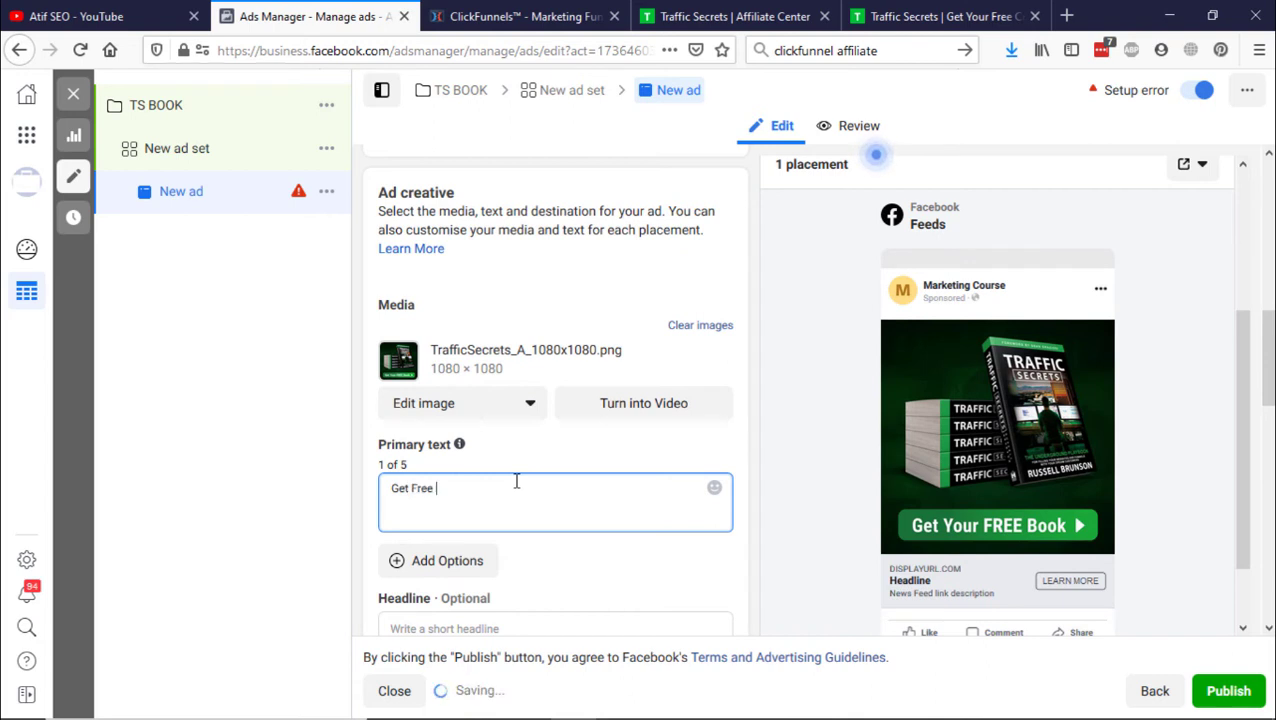
type("Traffic ")
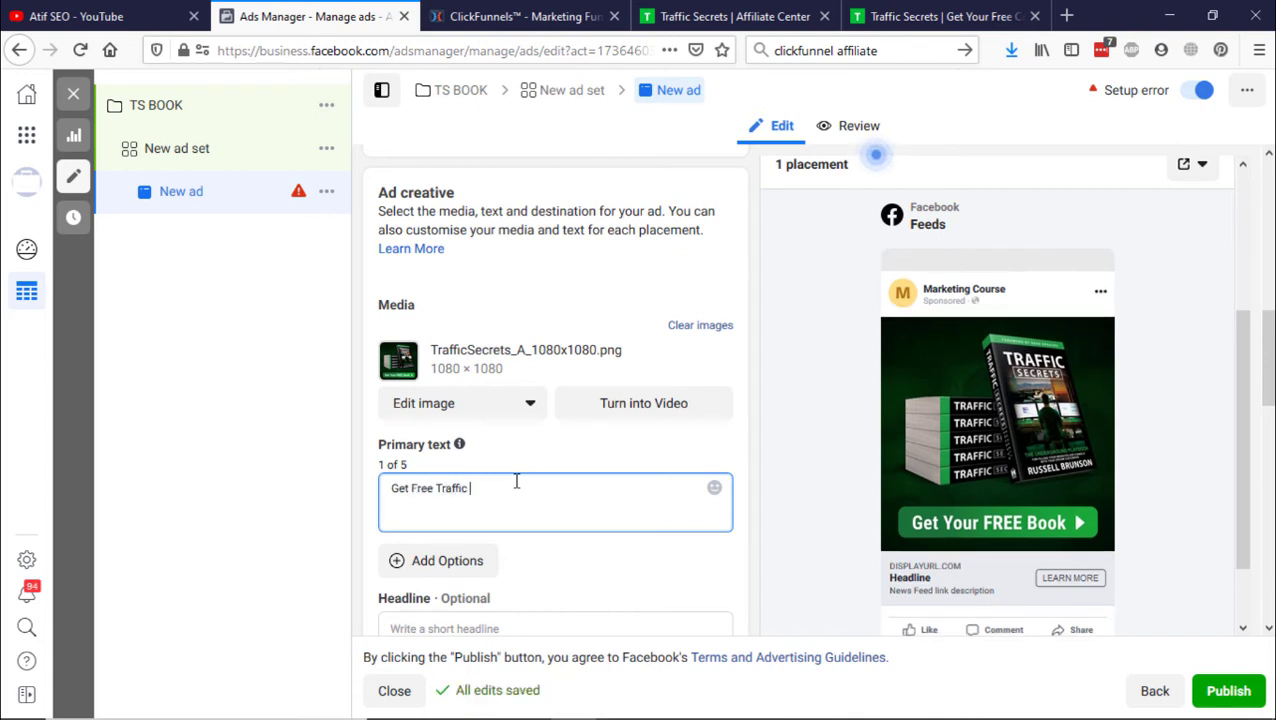
type("Secret Book ")
type("Today!")
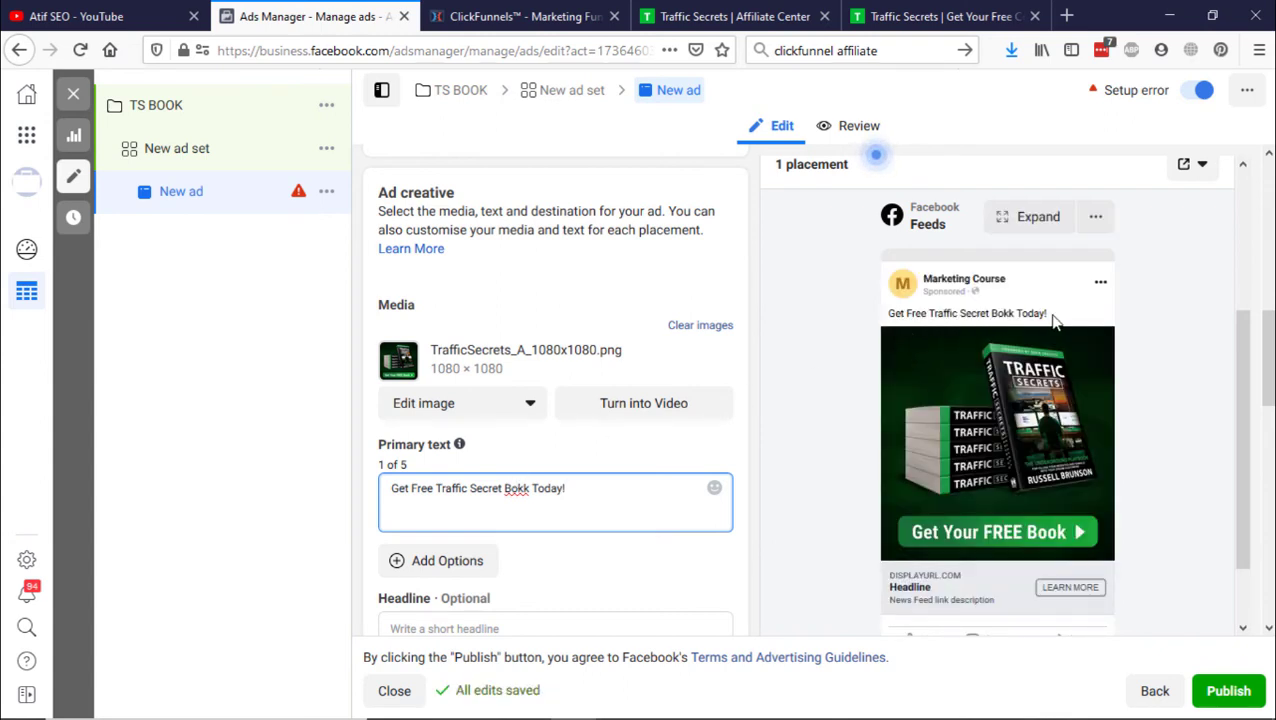
Enter "Get Tons of Customers" as the ad's headline.
scroll(586, 505, "down", 2)
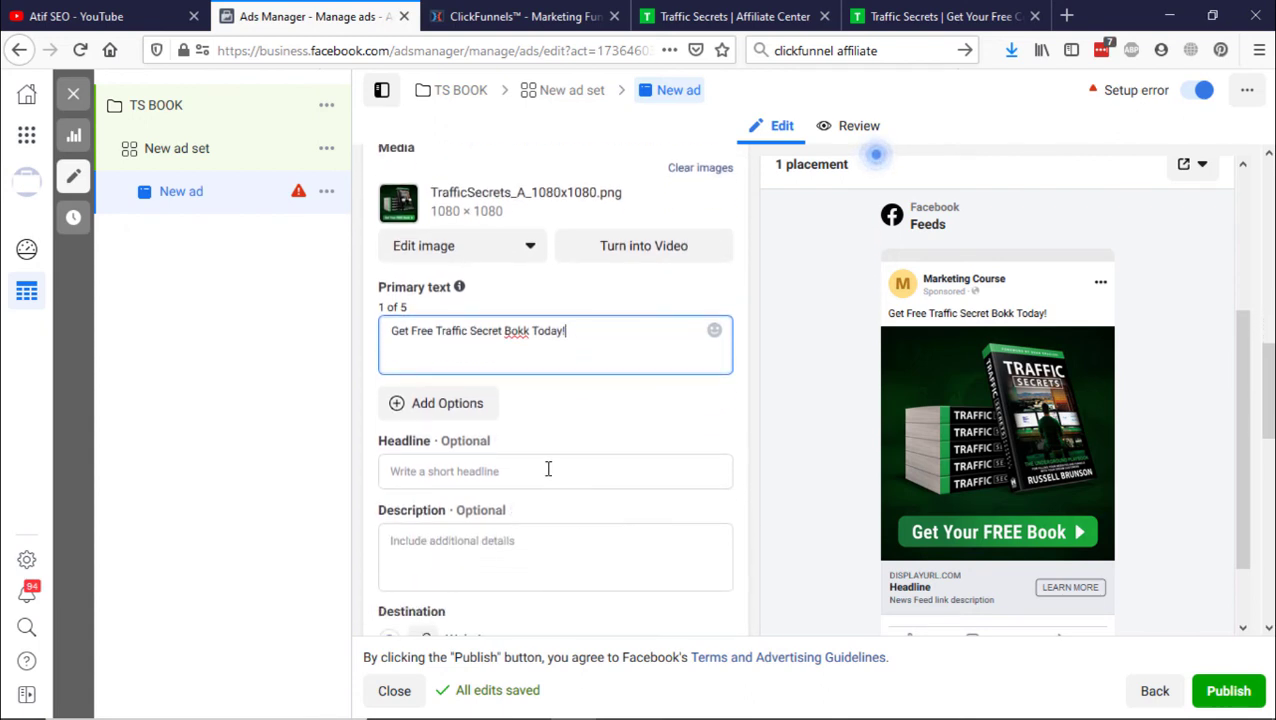
left_click(548, 469)
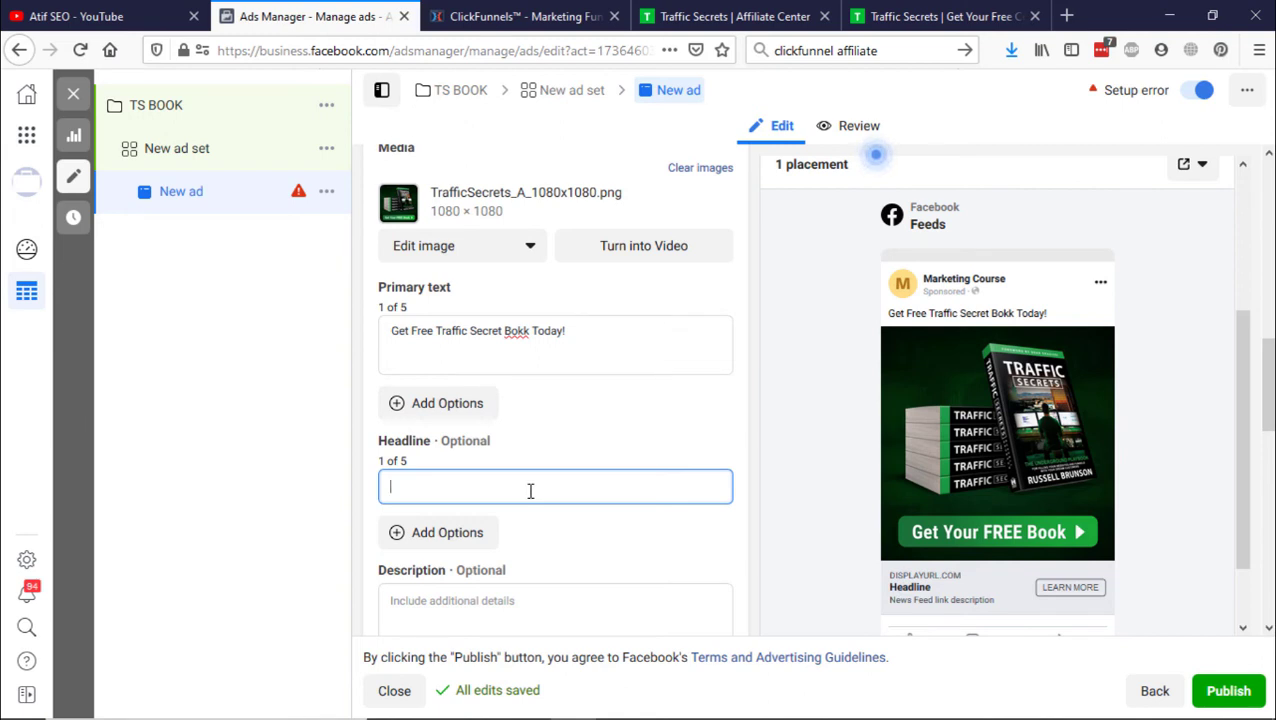
type("Get Tons of ")
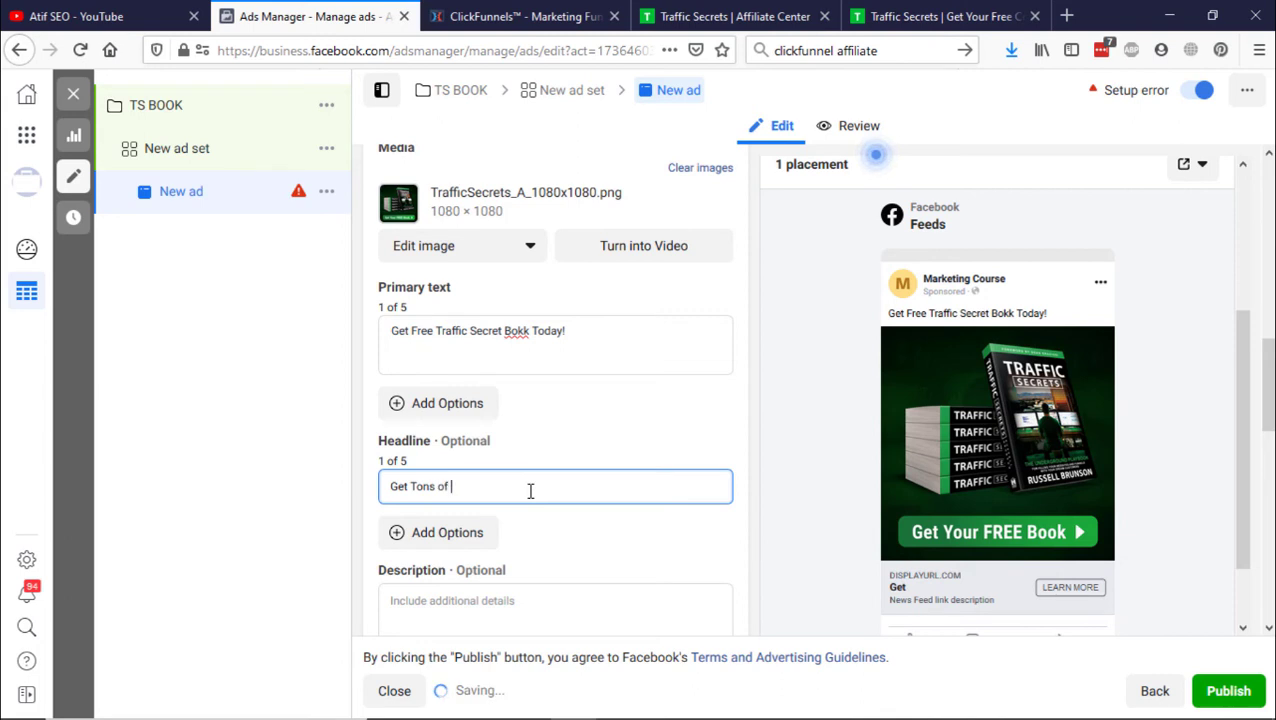
type("Cs")
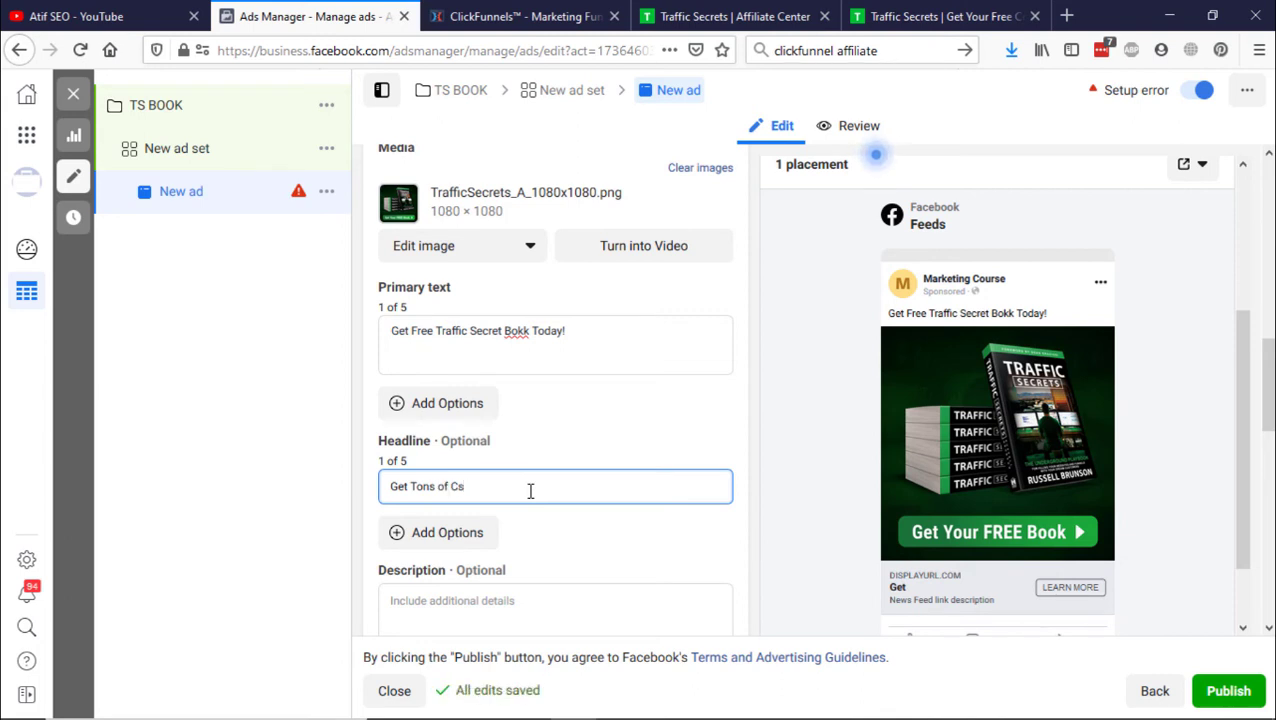
key("BackSpace")
type("usto")
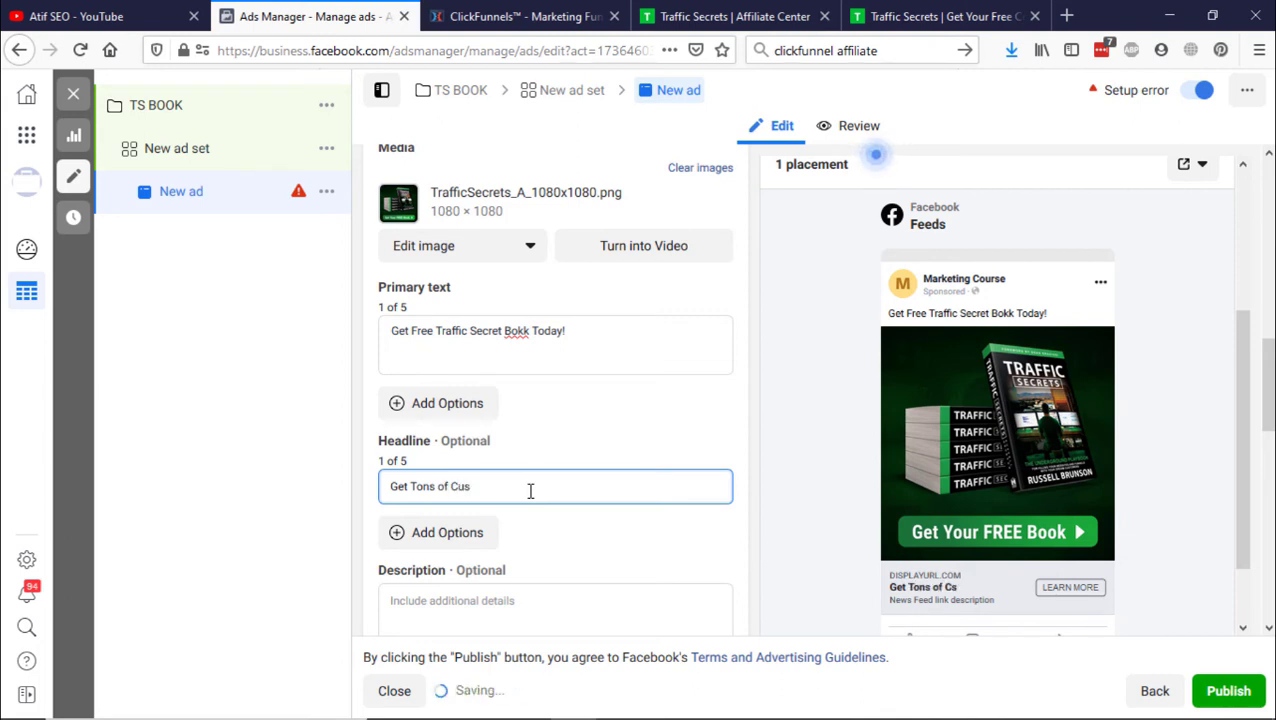
type("mers")
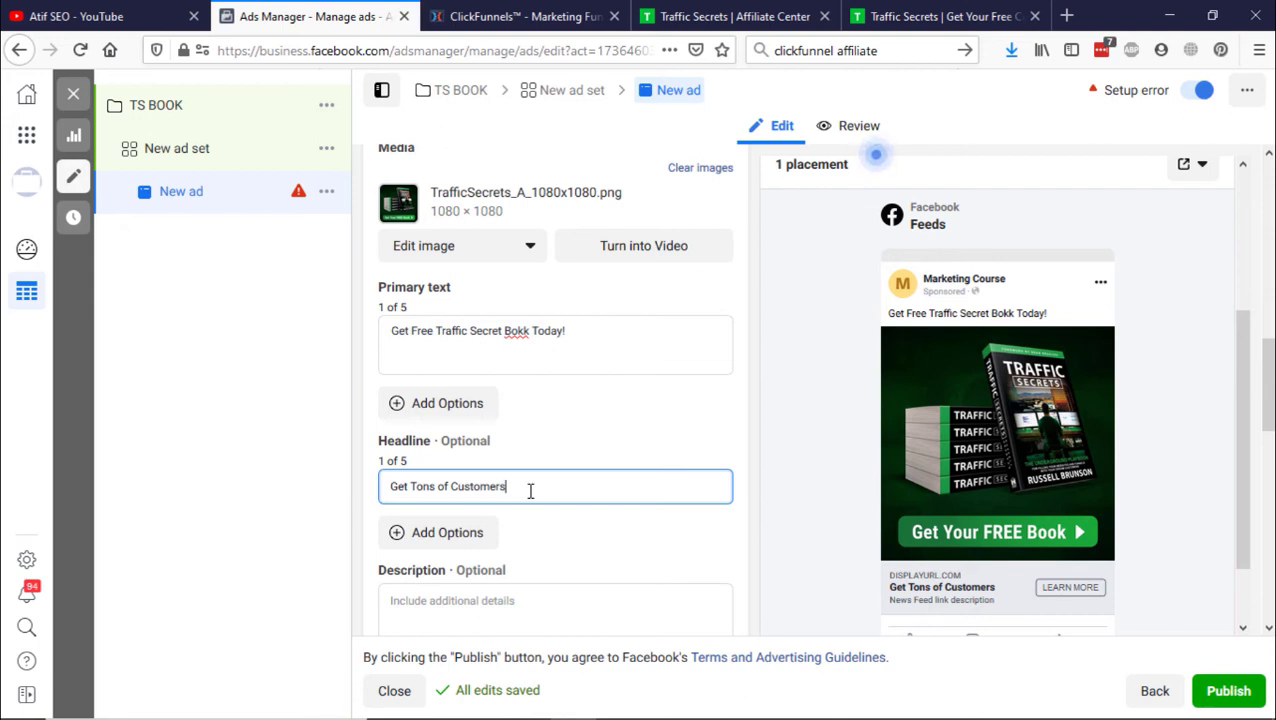
Enter "Huge Bonuses worth $505 with this Free Book!" as the ad's description.
scroll(544, 430, "down", 1)
left_click(553, 536)
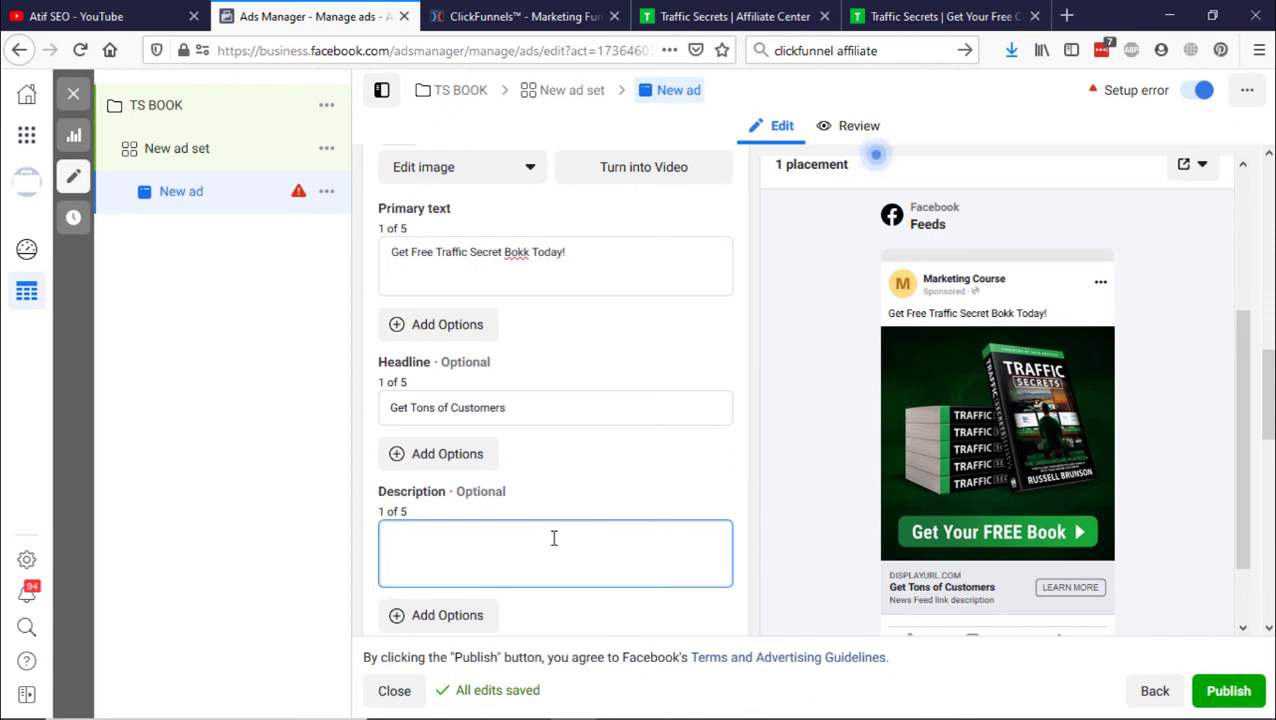
type("Huge Bon")
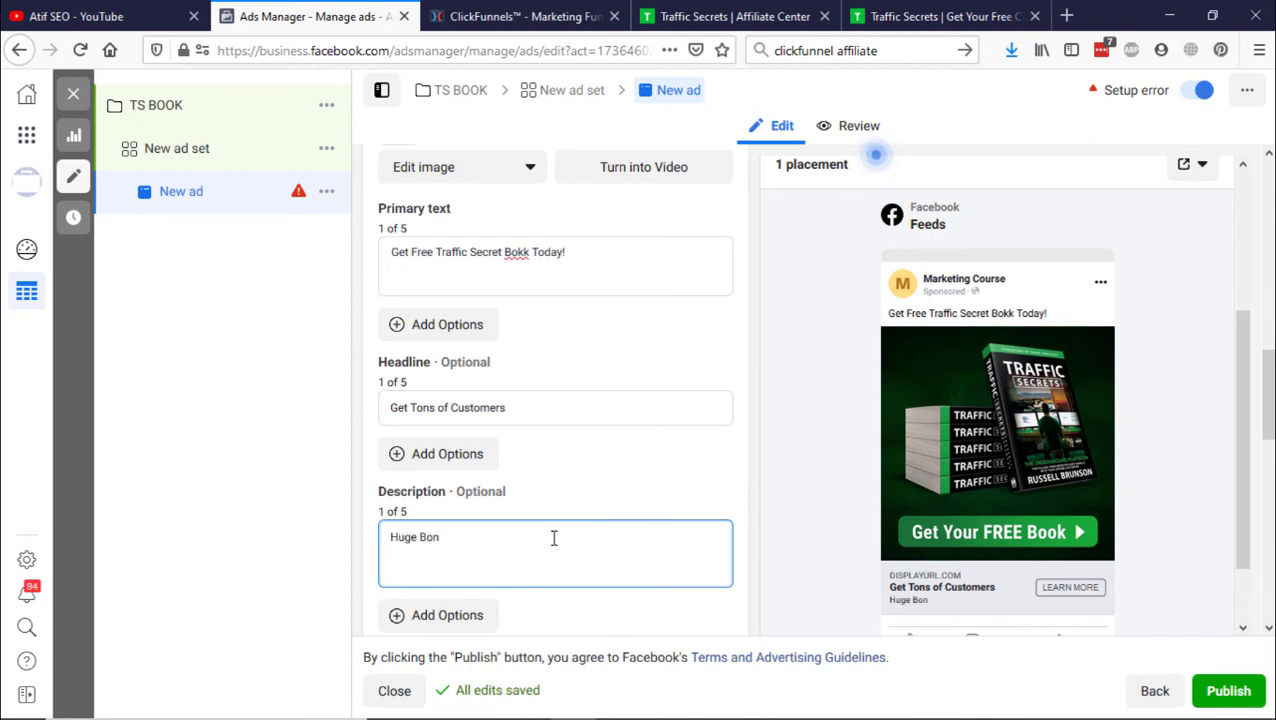
type("uses wi")
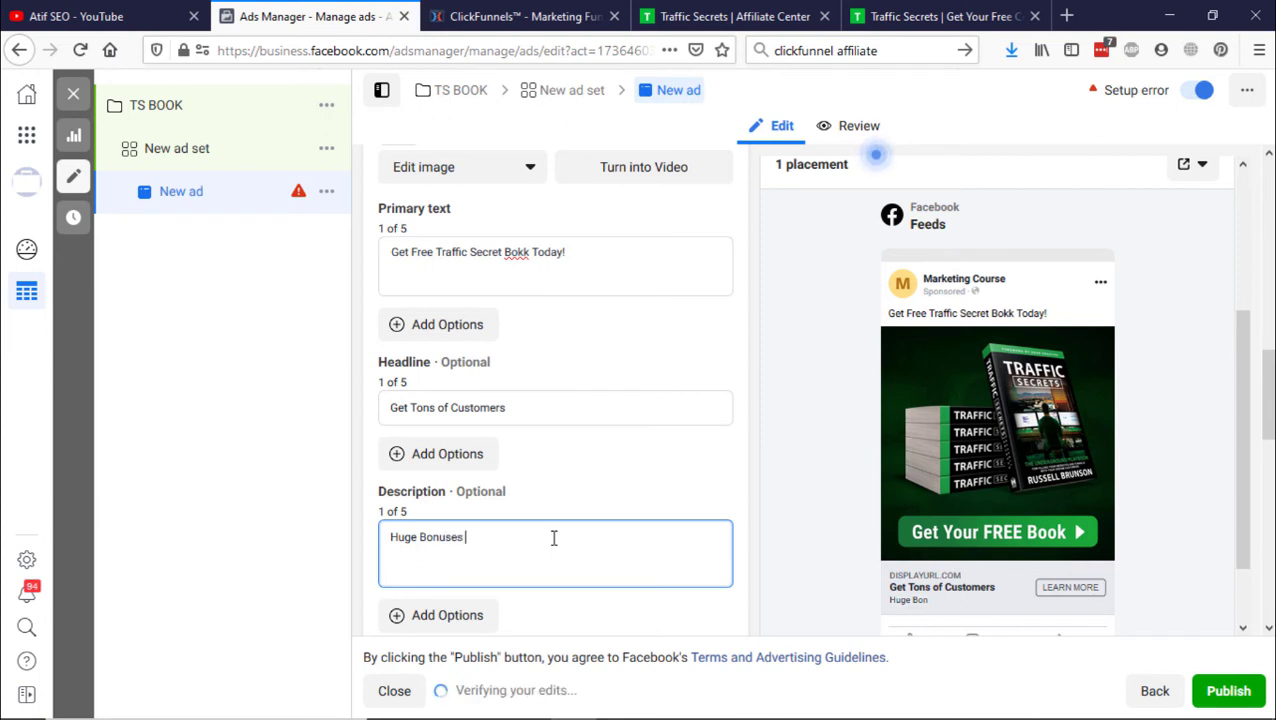
key("BackSpace")
key("BackSpace")
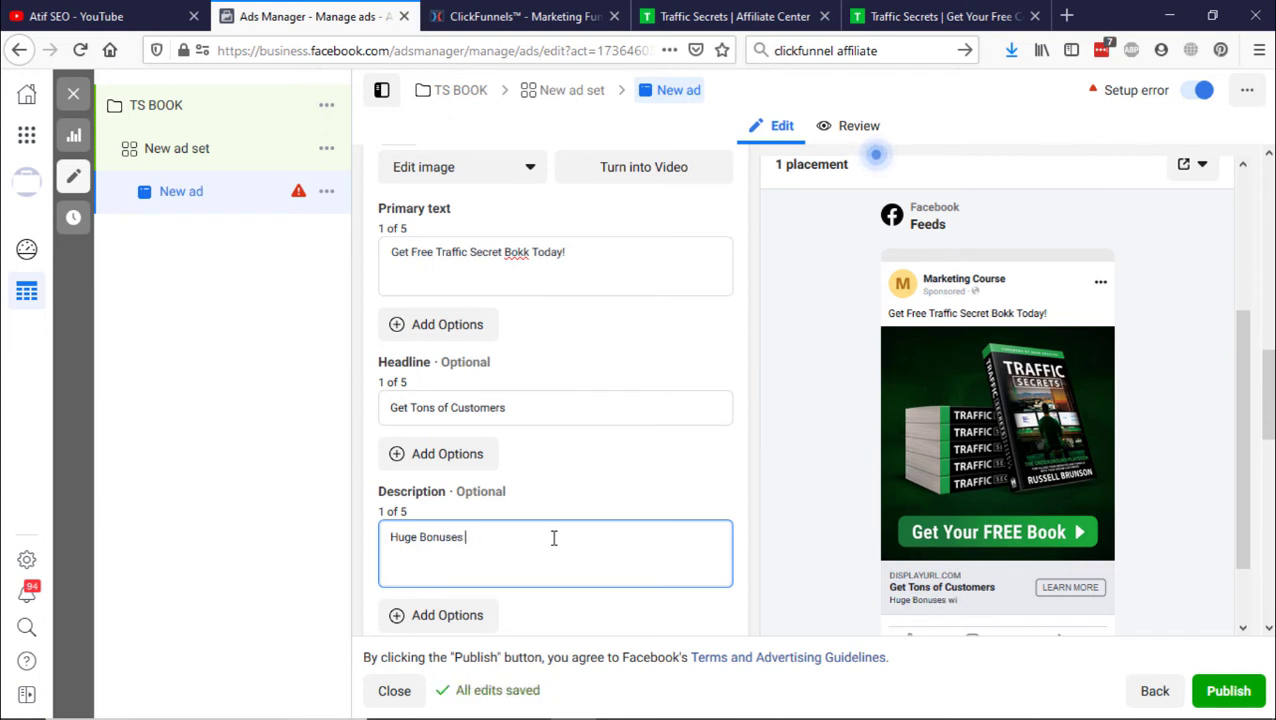
type("worth $50")
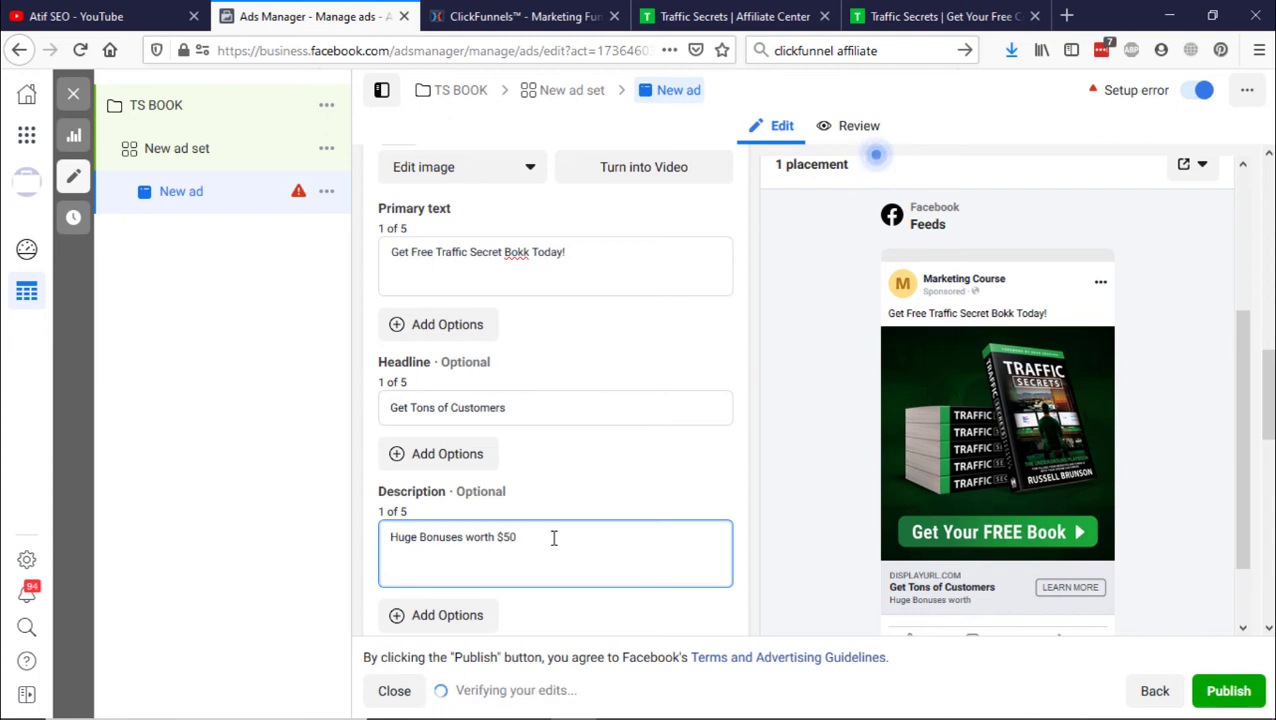
type("5 wit")
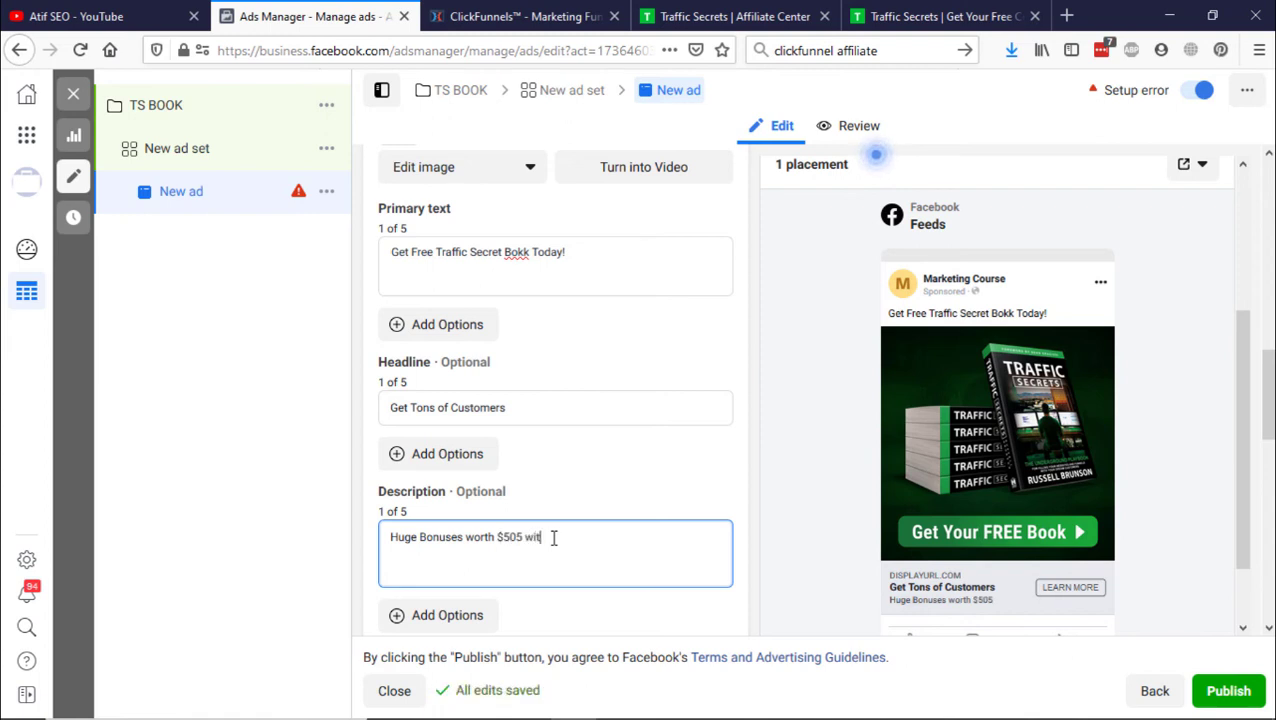
type("h this Free Book")
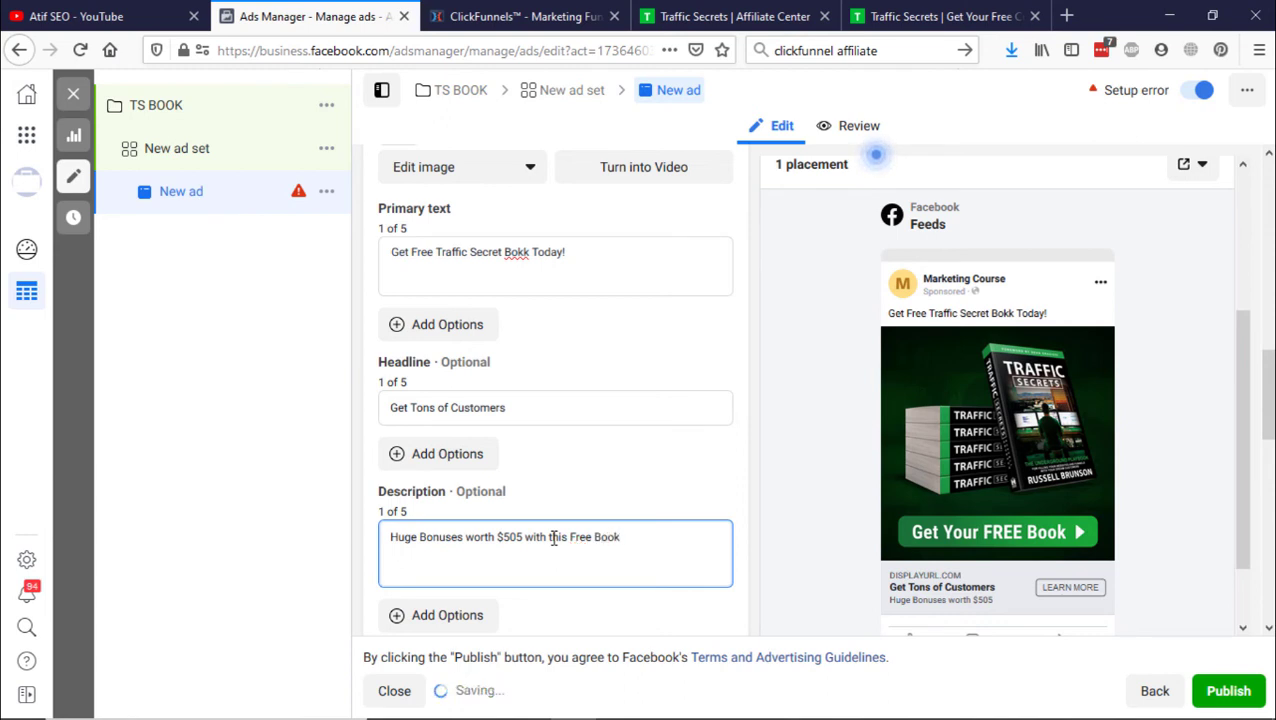
type("!")
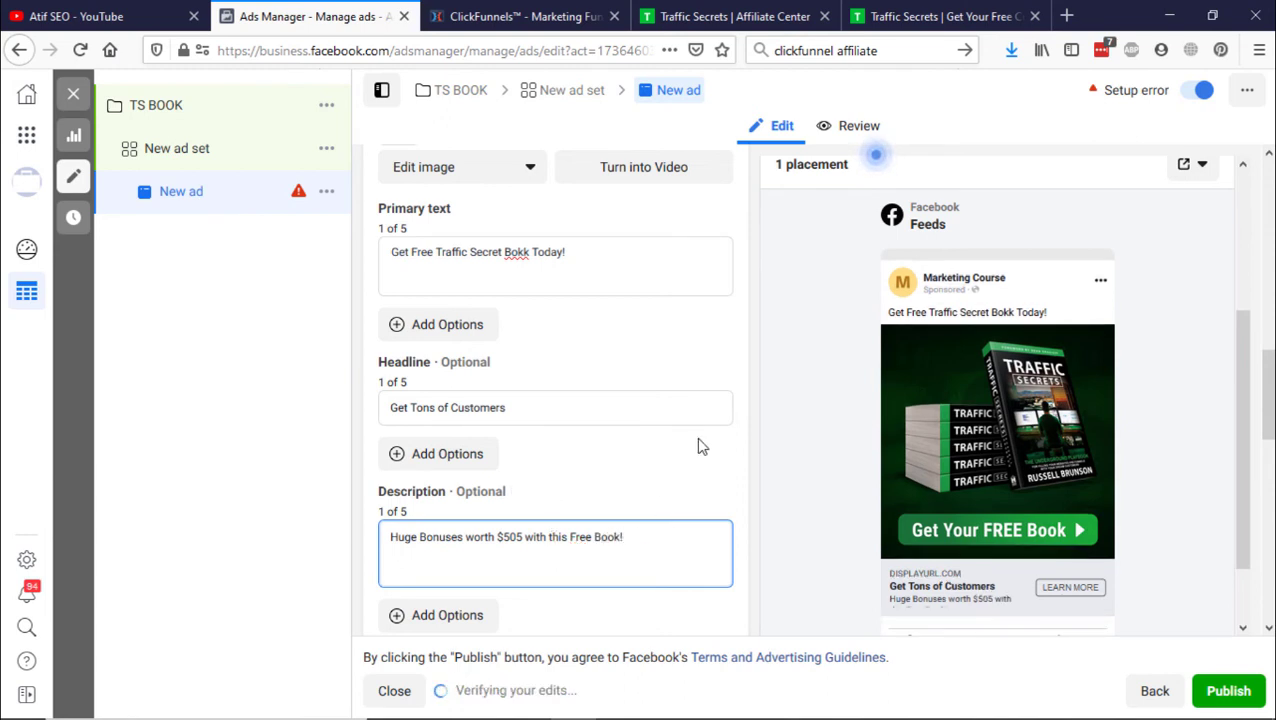
Activate the ad's Website URL field, and select the default affiliate link on the Traffic Secrets Affiliate Center page.
scroll(698, 445, "down", 4)
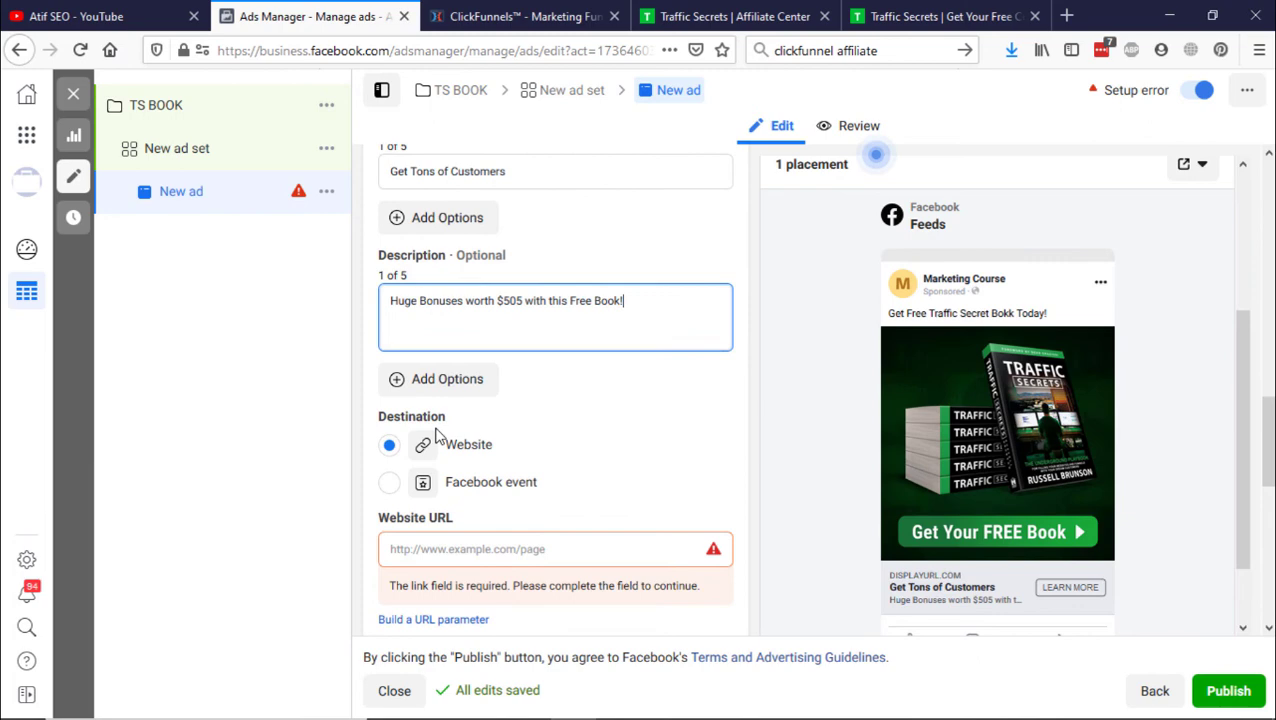
left_click(502, 548)
left_click(895, 12)
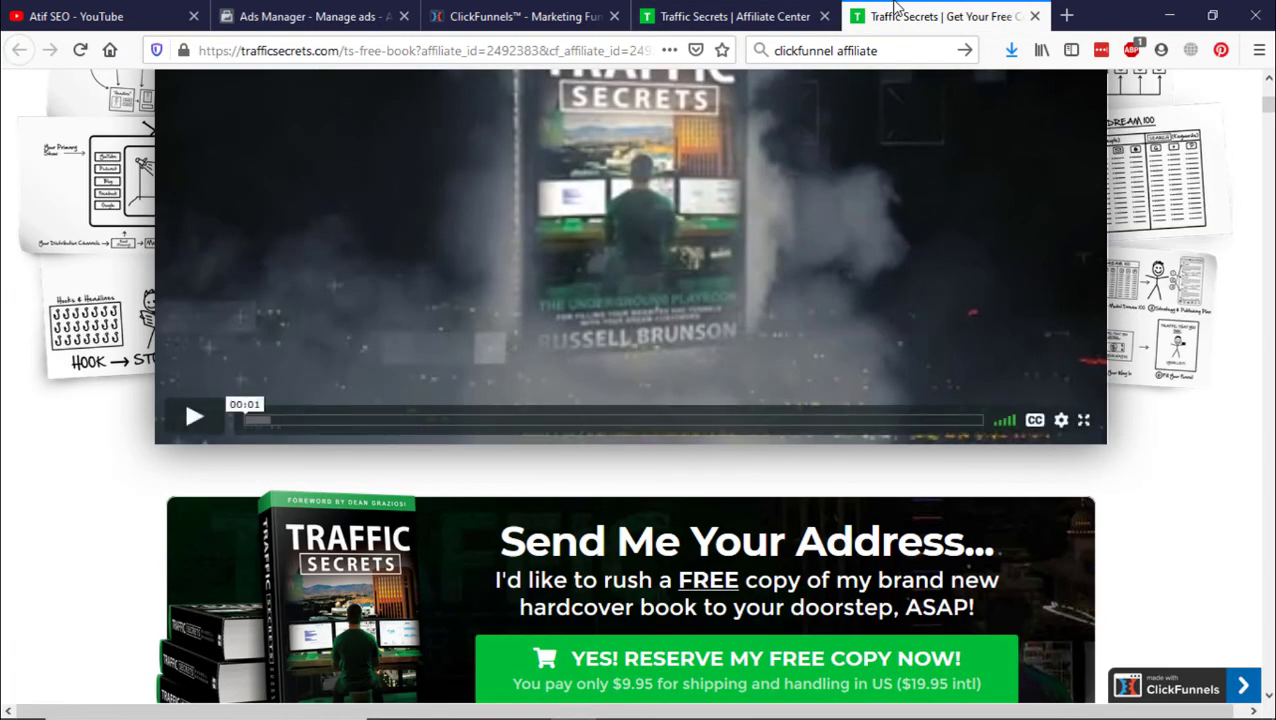
left_click(735, 14)
scroll(675, 318, "up", 3)
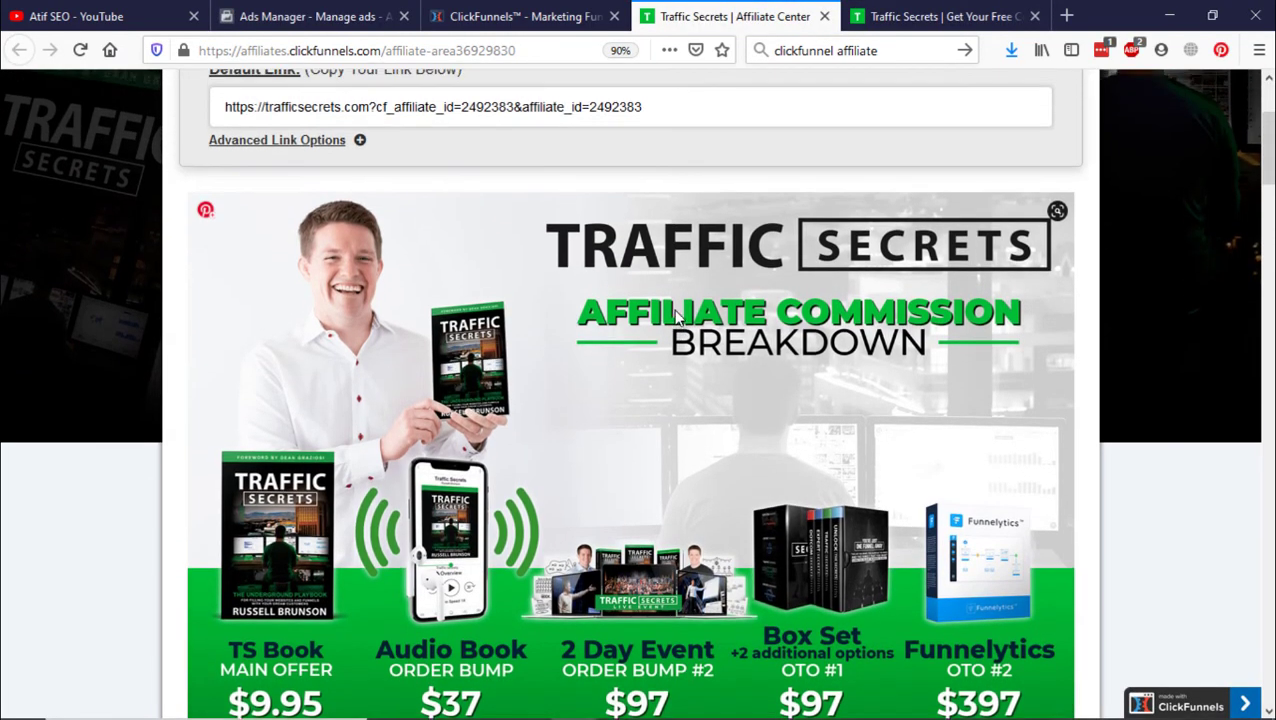
triple_click(521, 195)
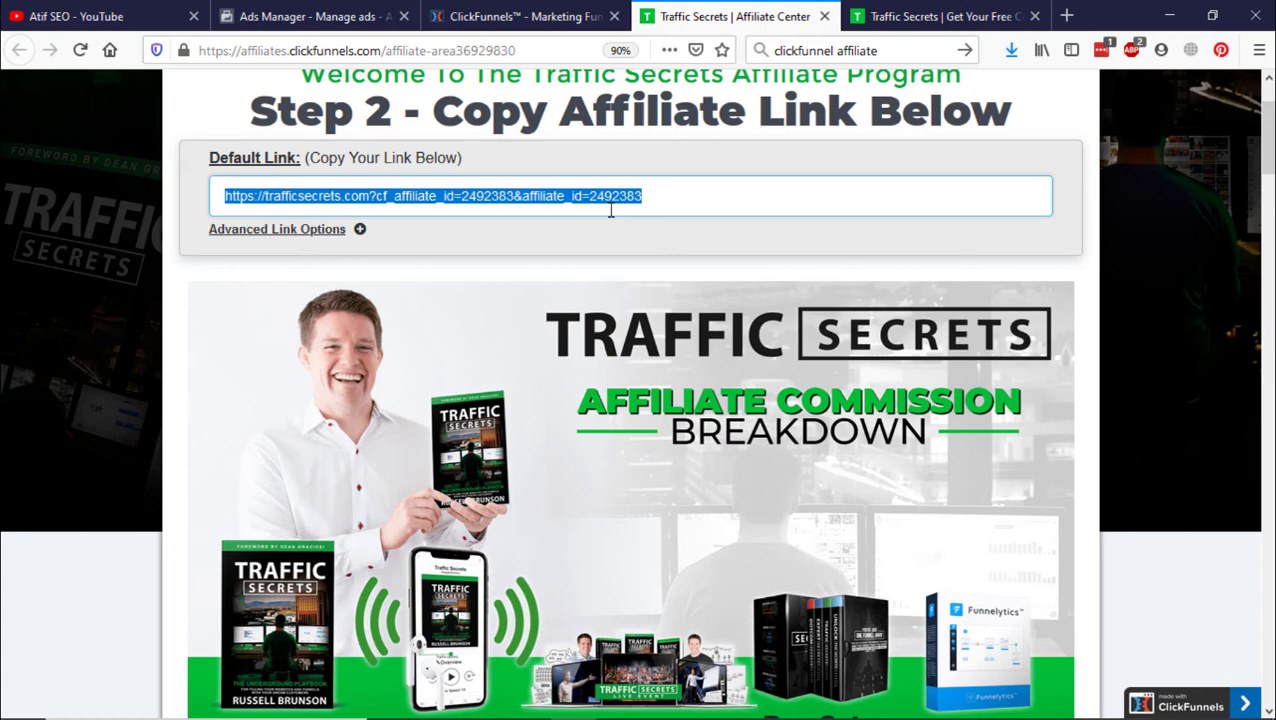
Look over the Traffic Secrets free book landing page from its headline to the total value offer, and return to the default affiliate link.
left_click(936, 14)
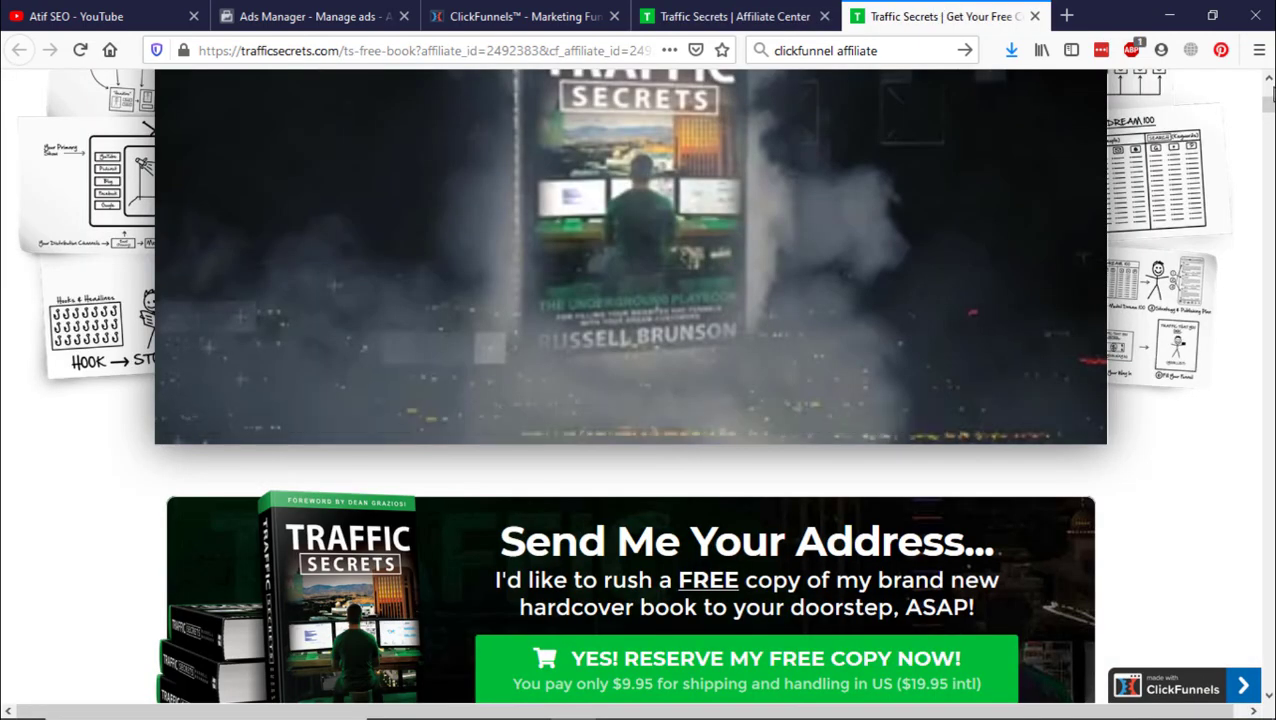
left_click_drag(1269, 103, 1269, 86)
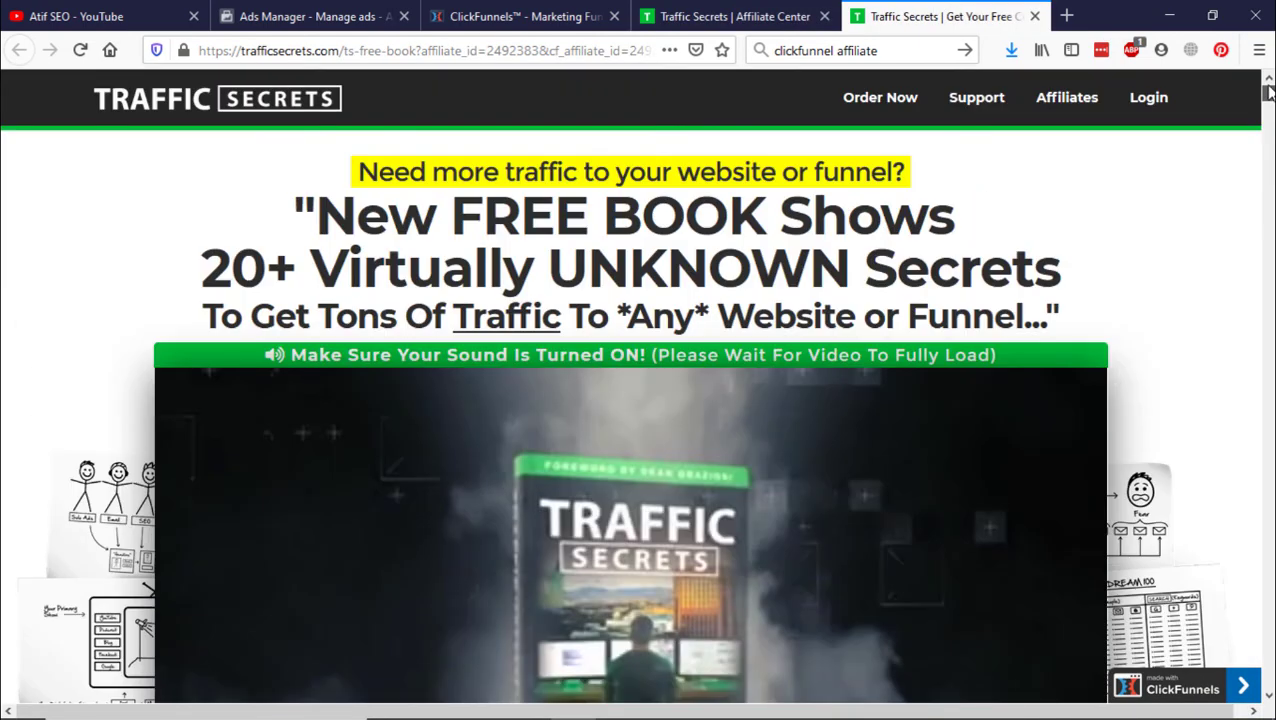
left_click(667, 25)
left_click(880, 15)
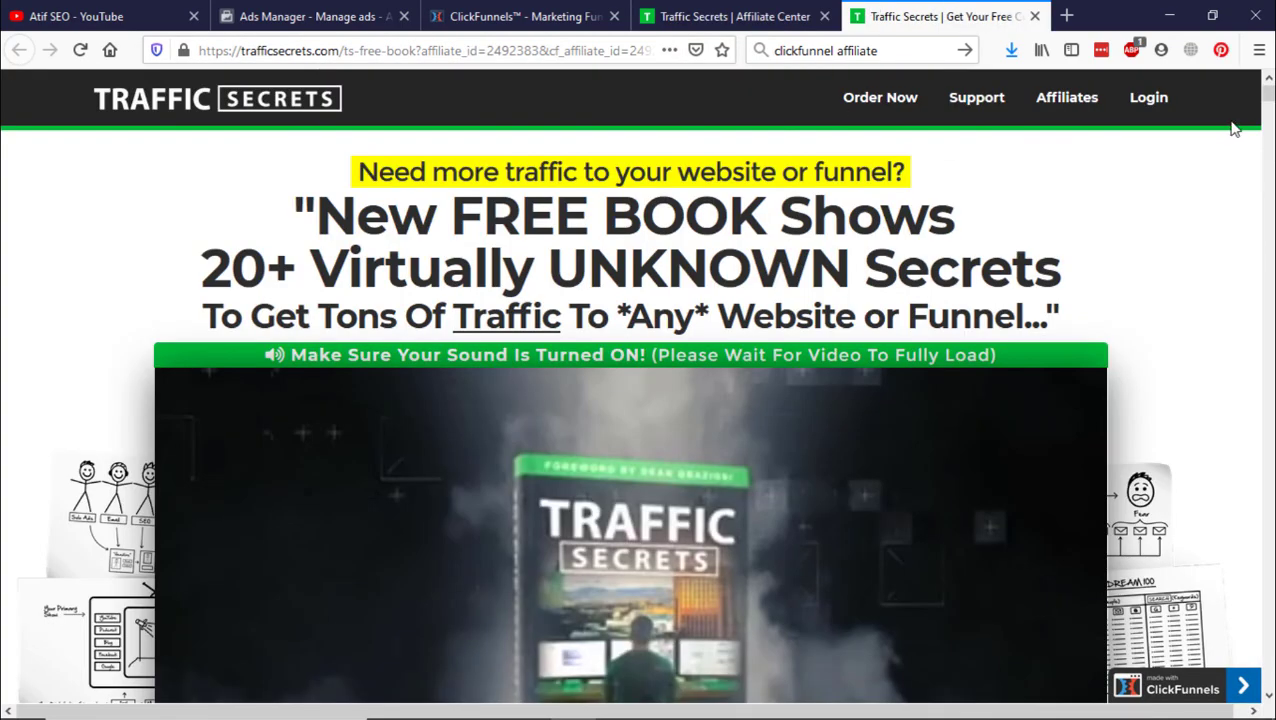
left_click_drag(1269, 94, 1269, 641)
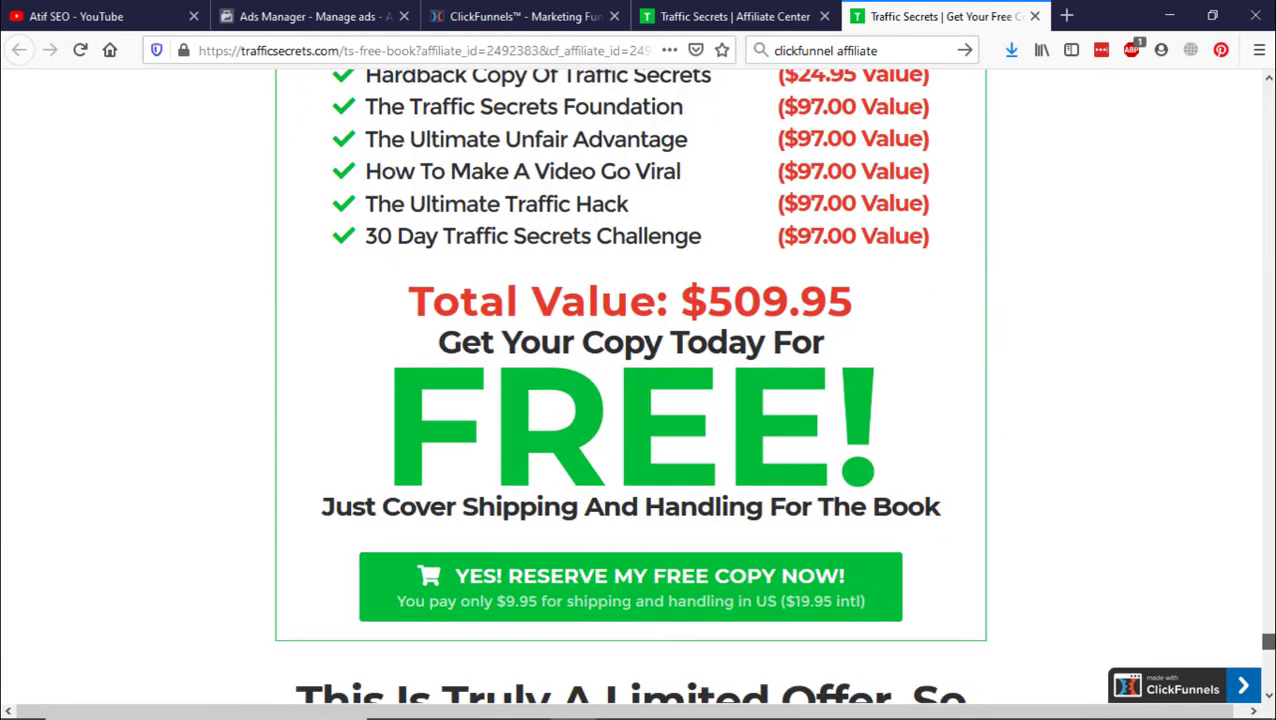
left_click(750, 16)
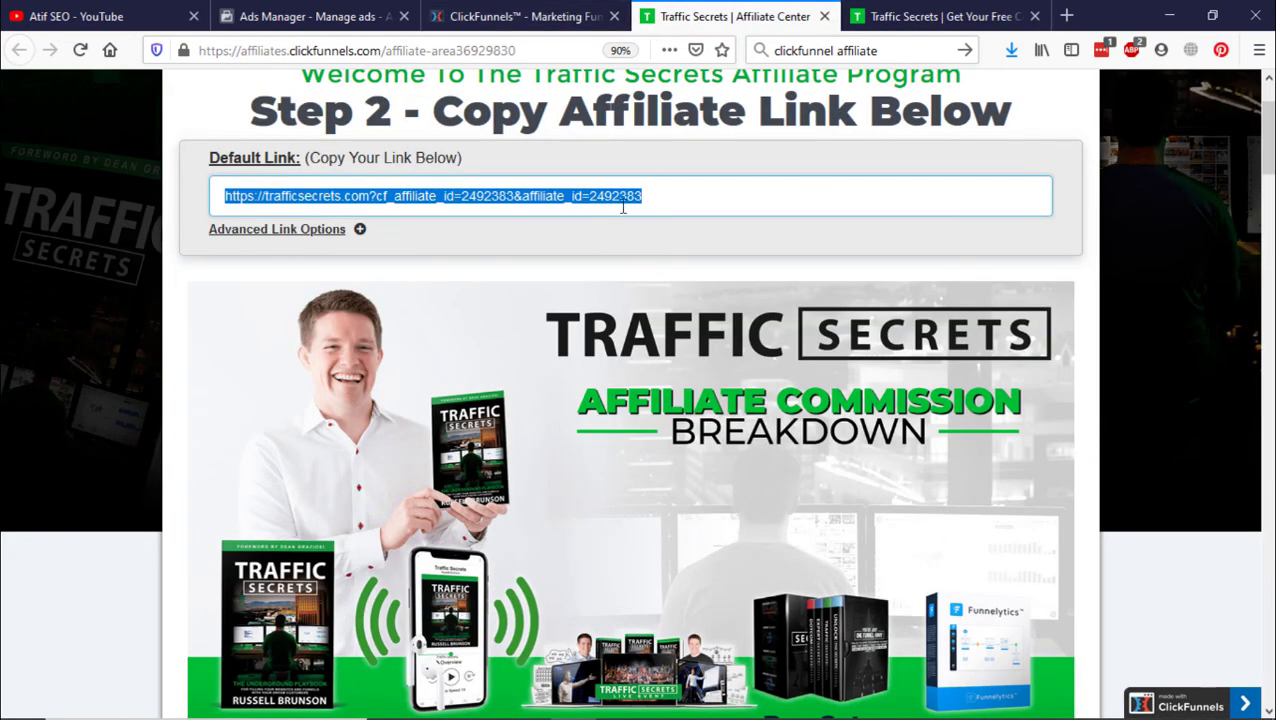
left_click(694, 194)
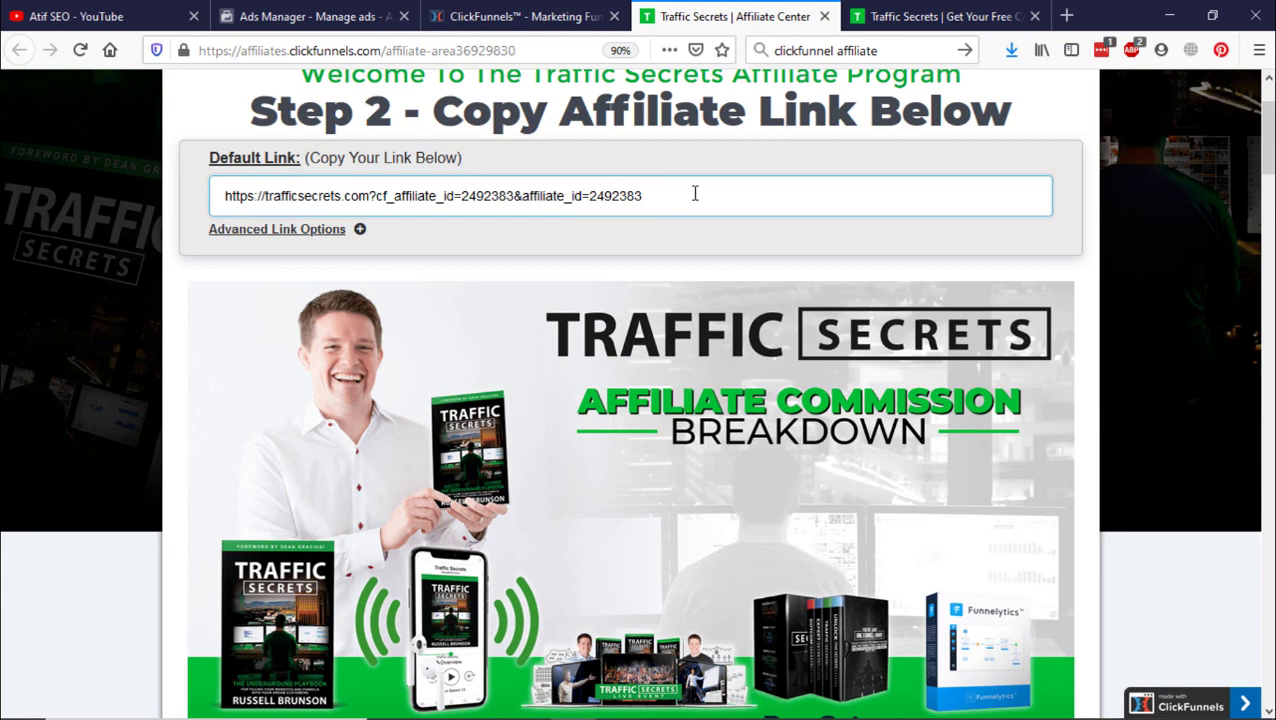
left_click(333, 14)
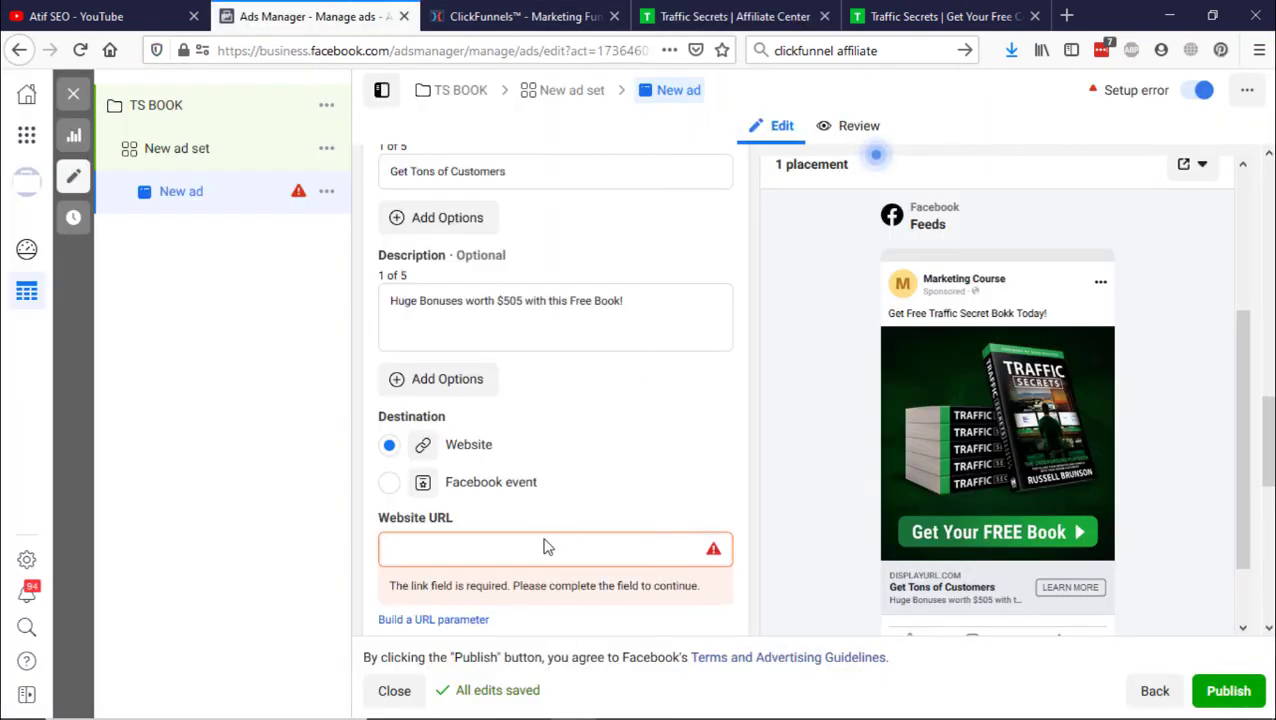
left_click(893, 12)
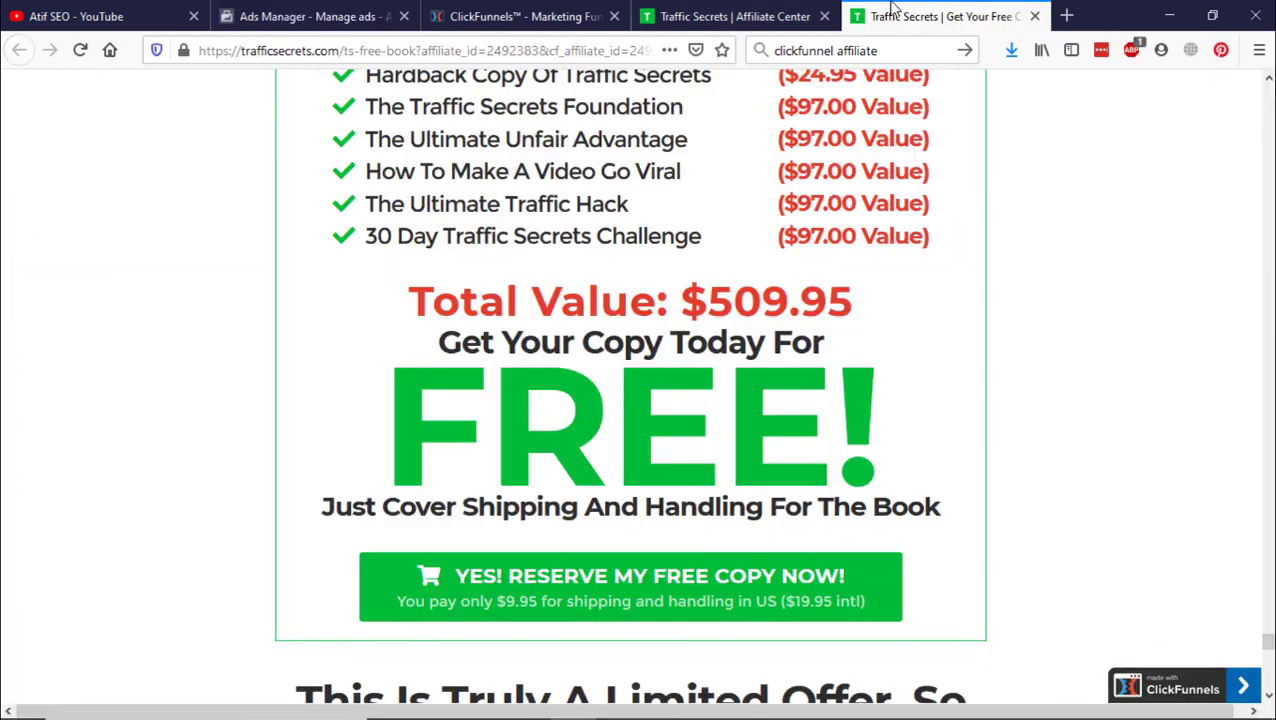
left_click(733, 16)
left_click(566, 51)
key("ctrl+c")
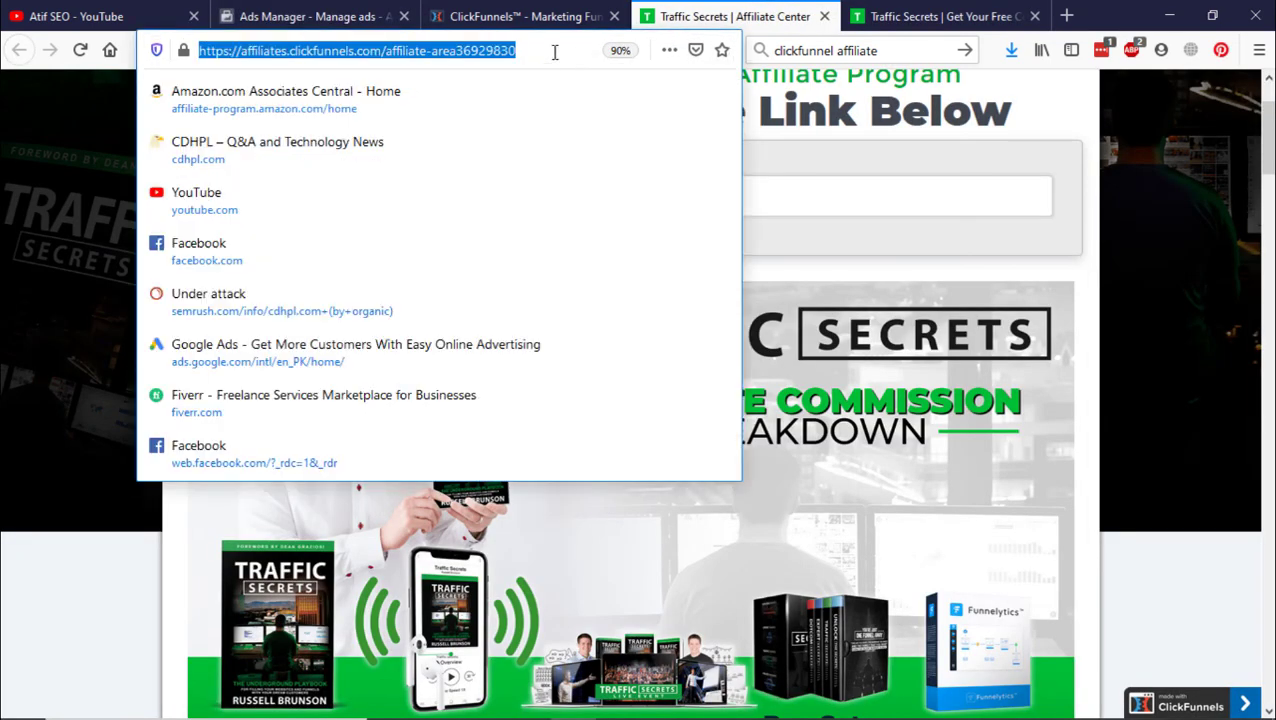
left_click(320, 16)
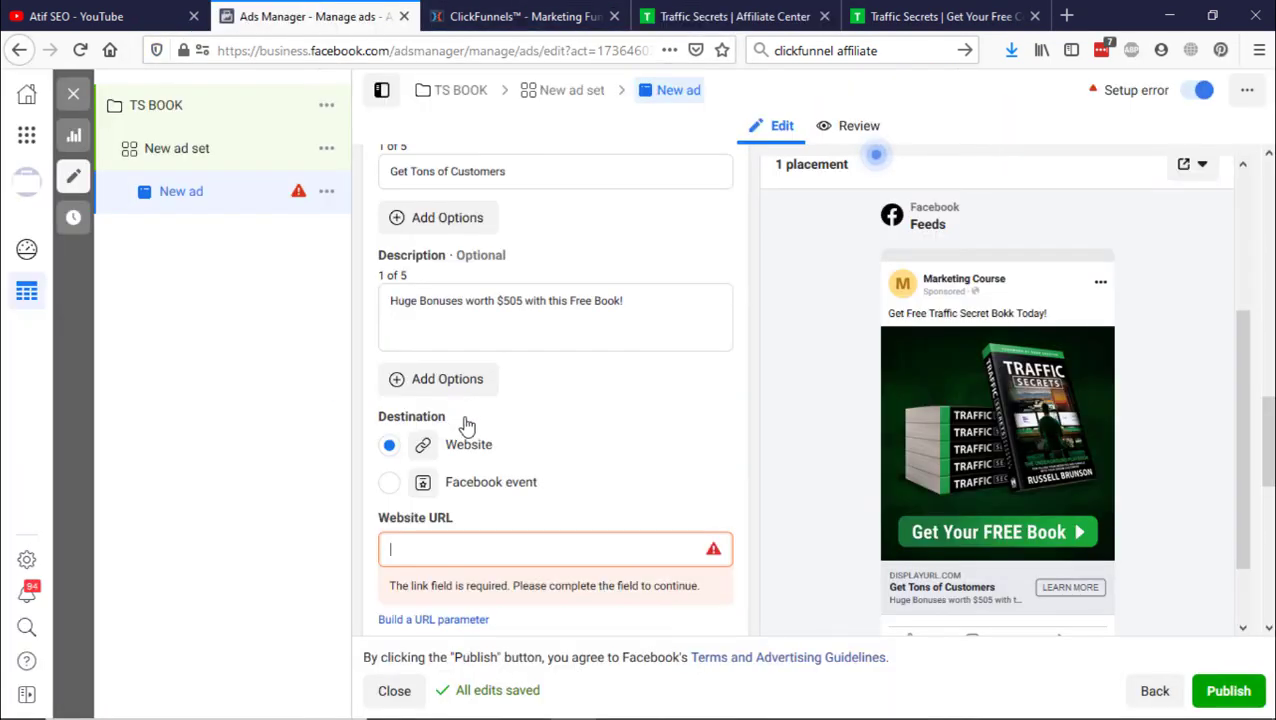
left_click(597, 540)
key("ctrl+v")
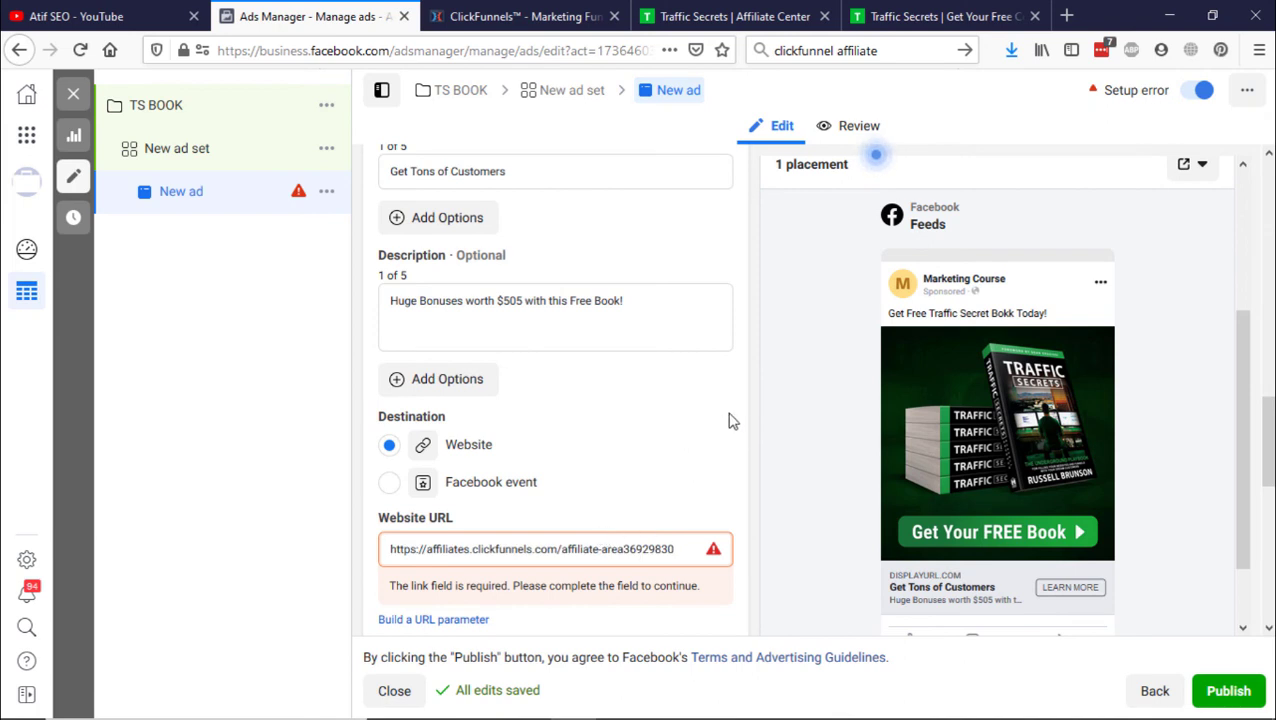
Try Get Offer as the ad's call to action, and set it back to Learn More.
scroll(745, 437, "down", 1)
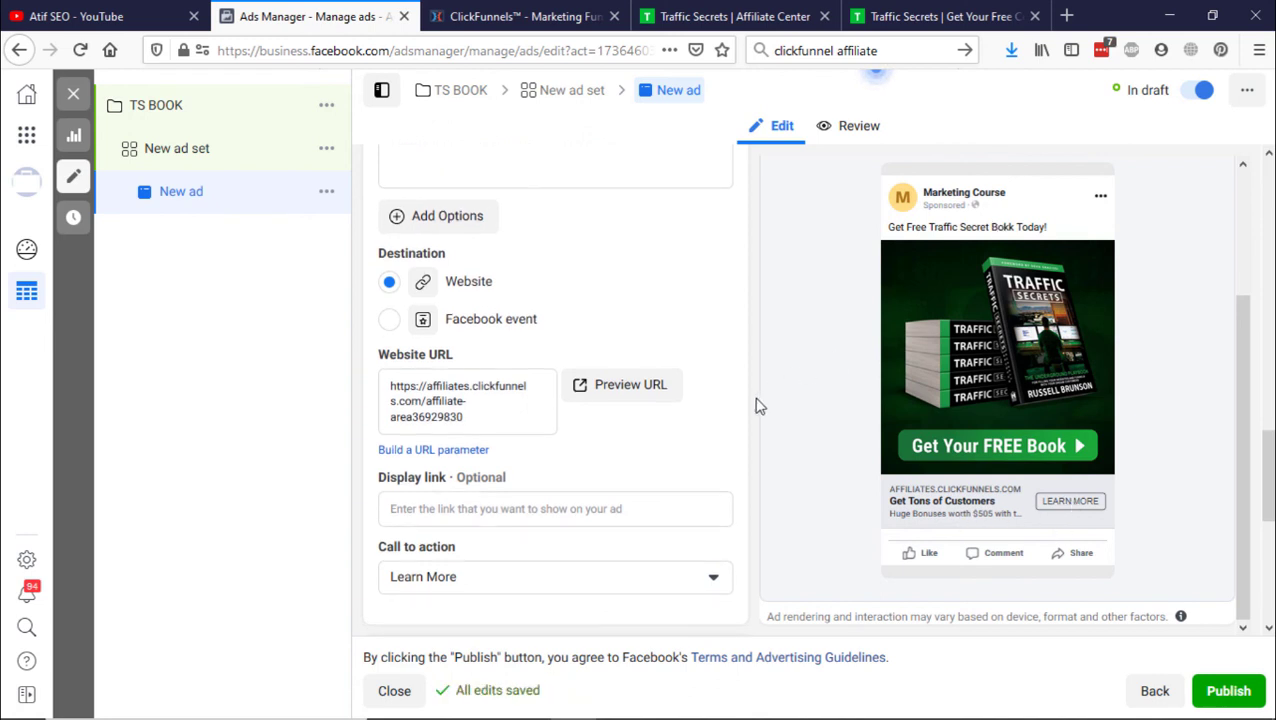
left_click(493, 509)
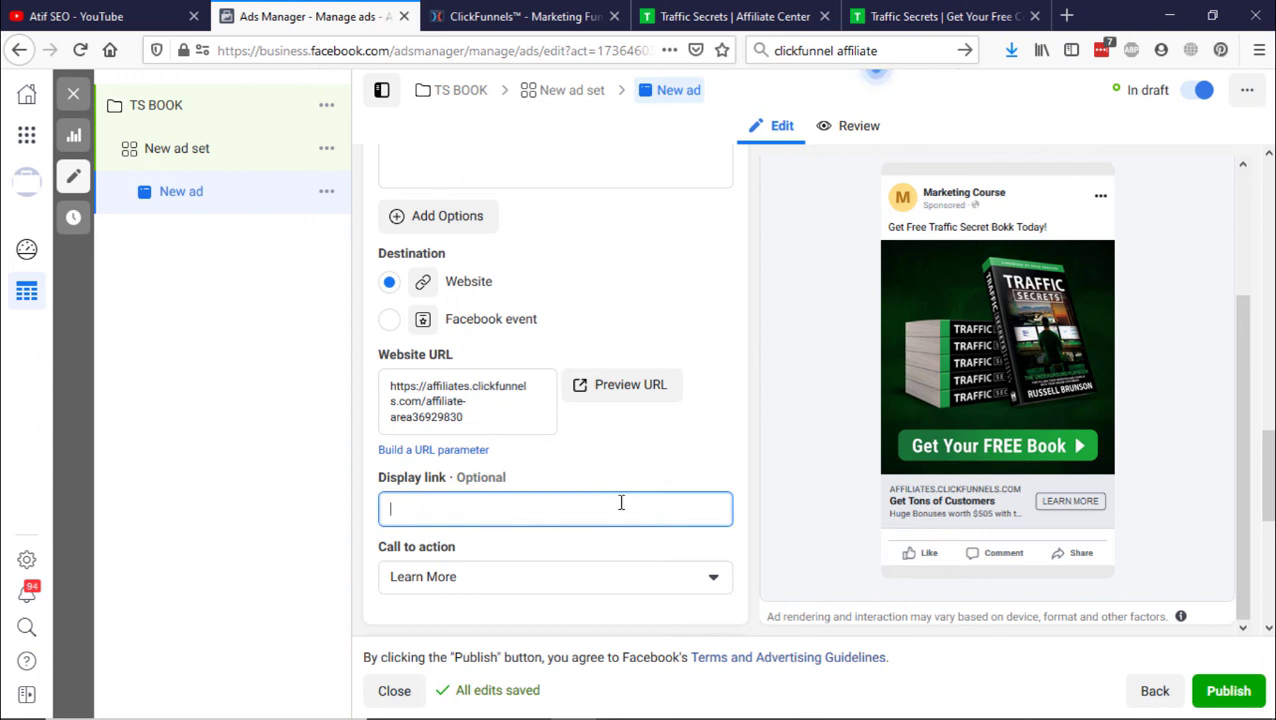
left_click(541, 579)
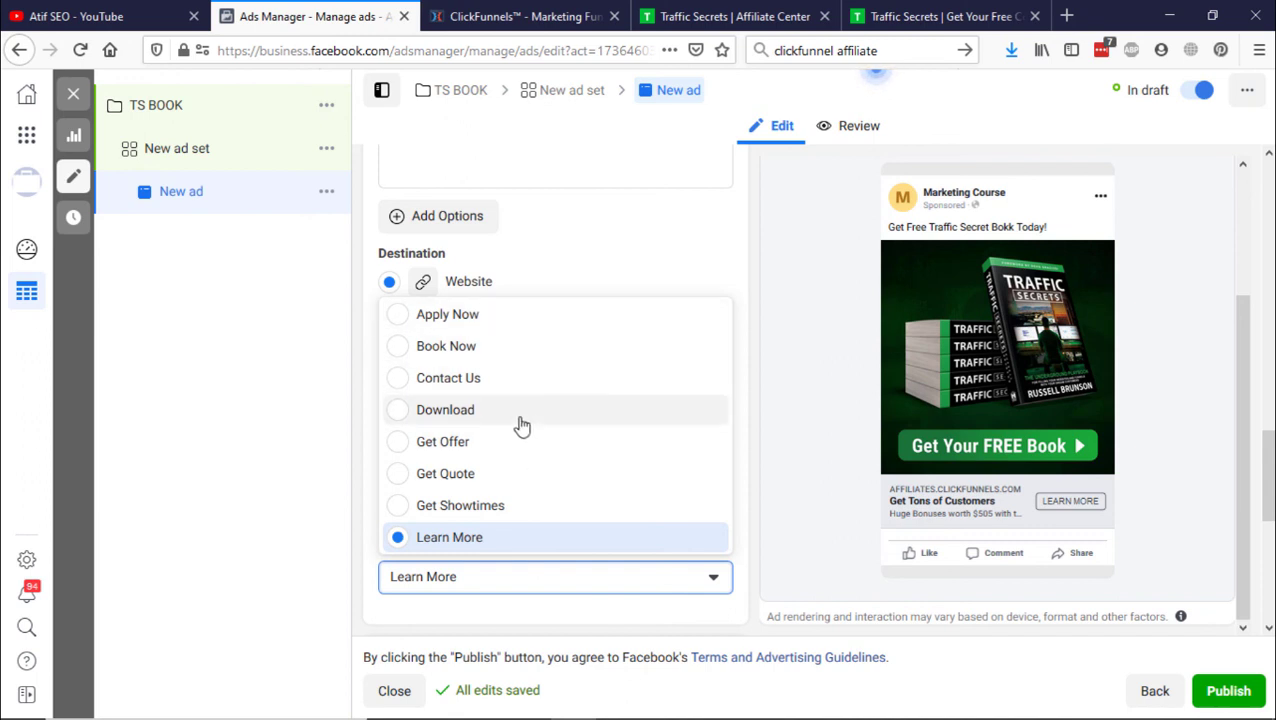
left_click(495, 455)
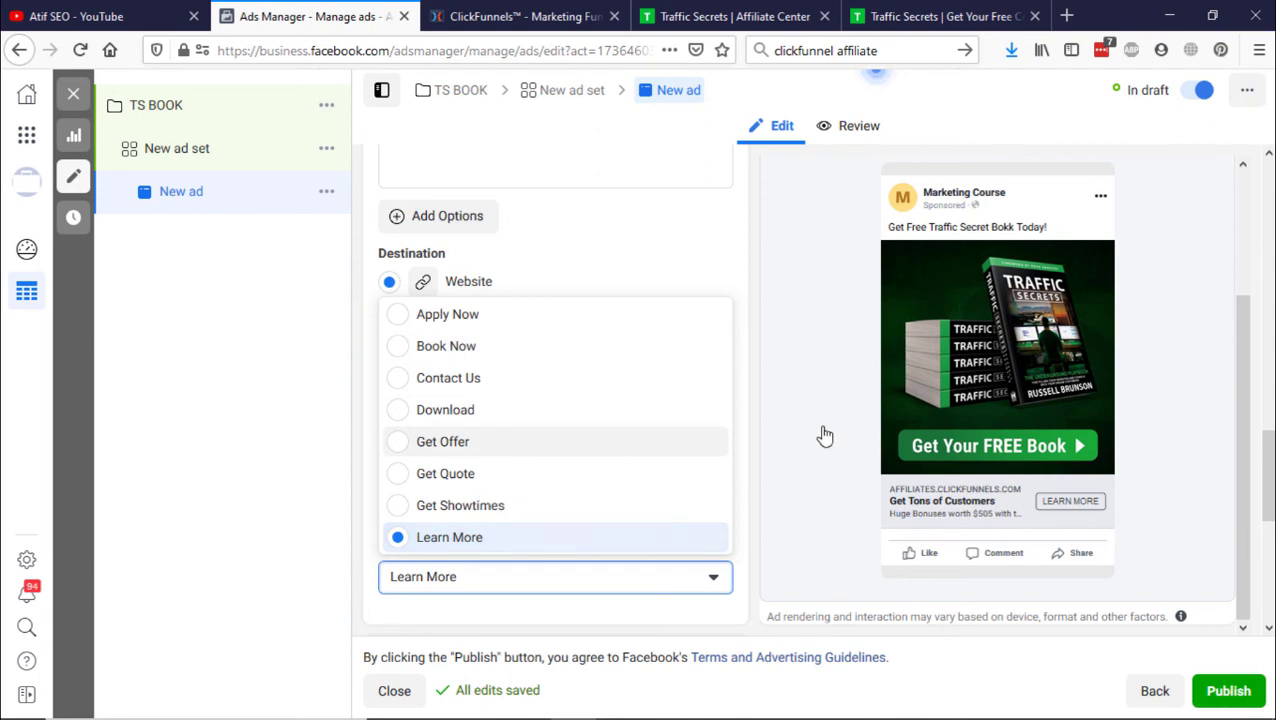
left_click(572, 577)
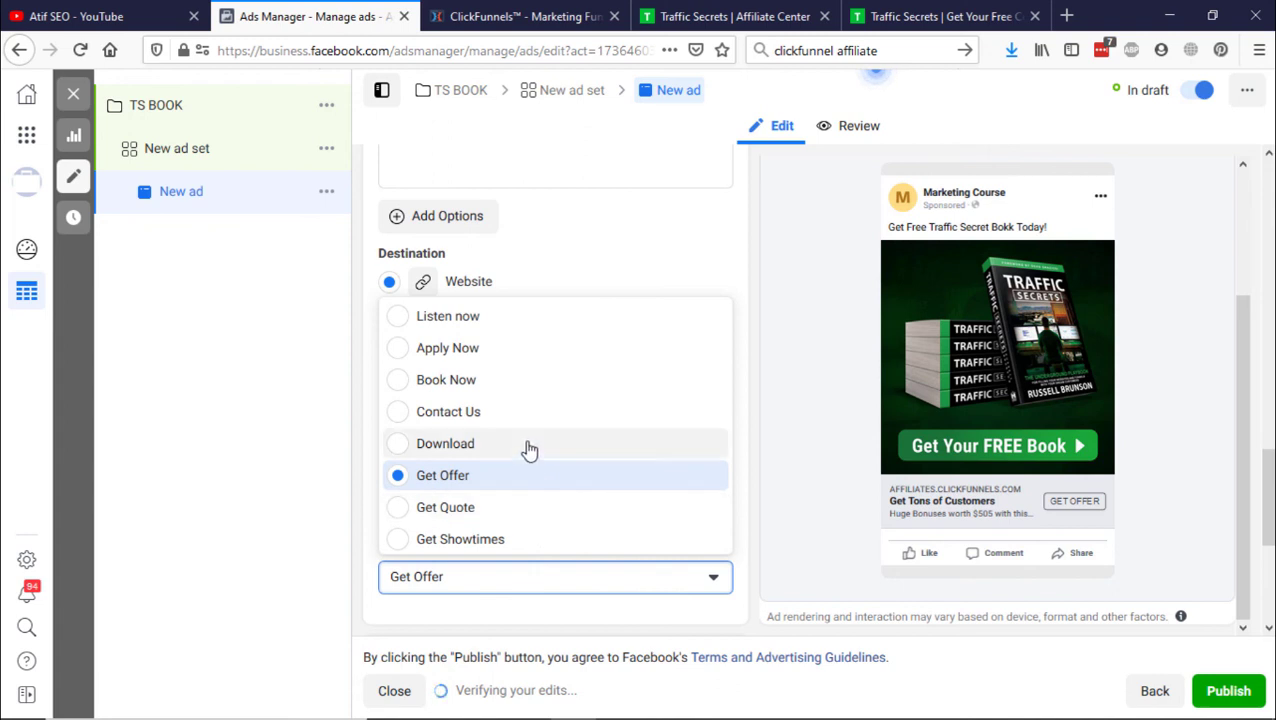
scroll(541, 478, "down", 2)
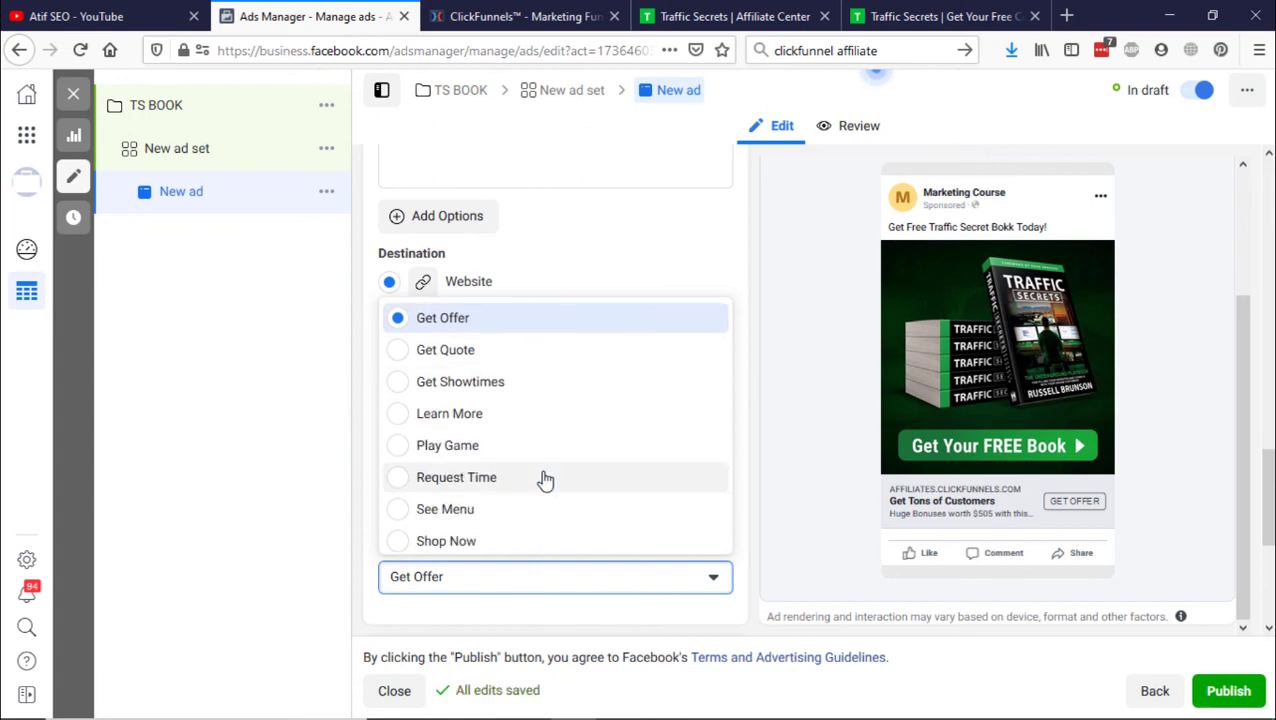
left_click(533, 423)
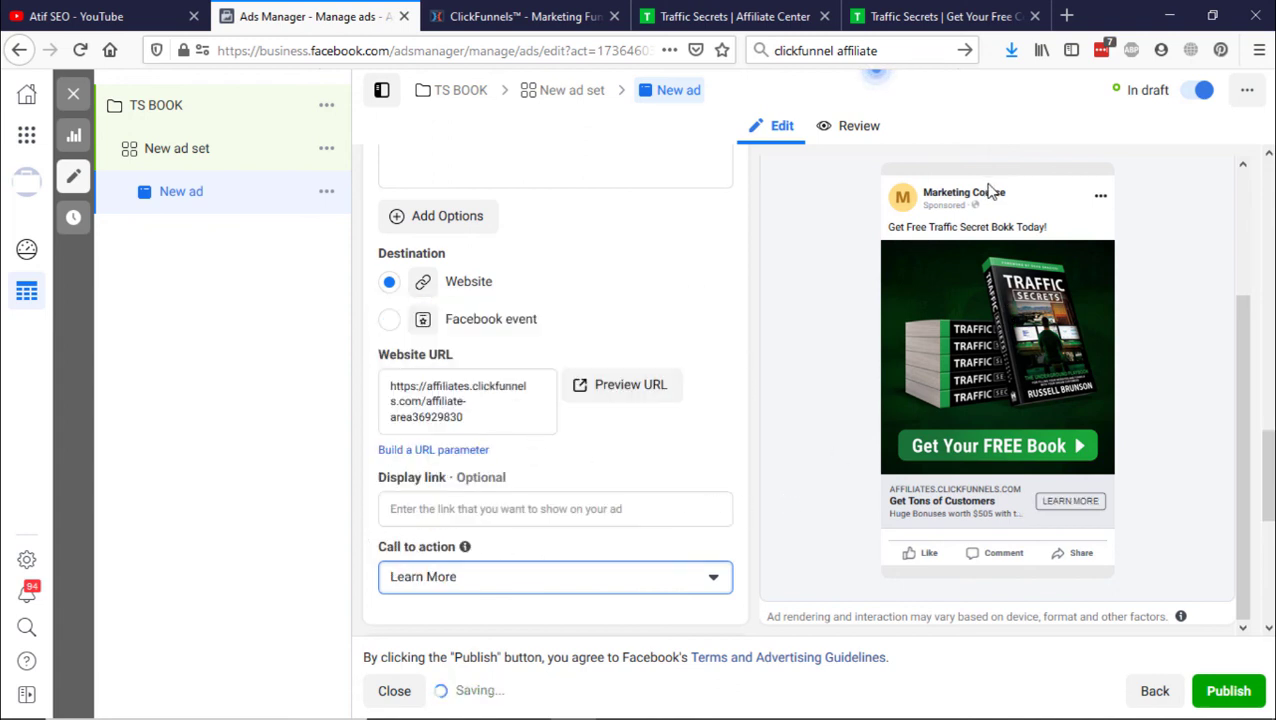
Review the ad's Facebook Feeds preview and its sharing options, and look through the Languages and Tracking settings.
scroll(1158, 346, "up", 3)
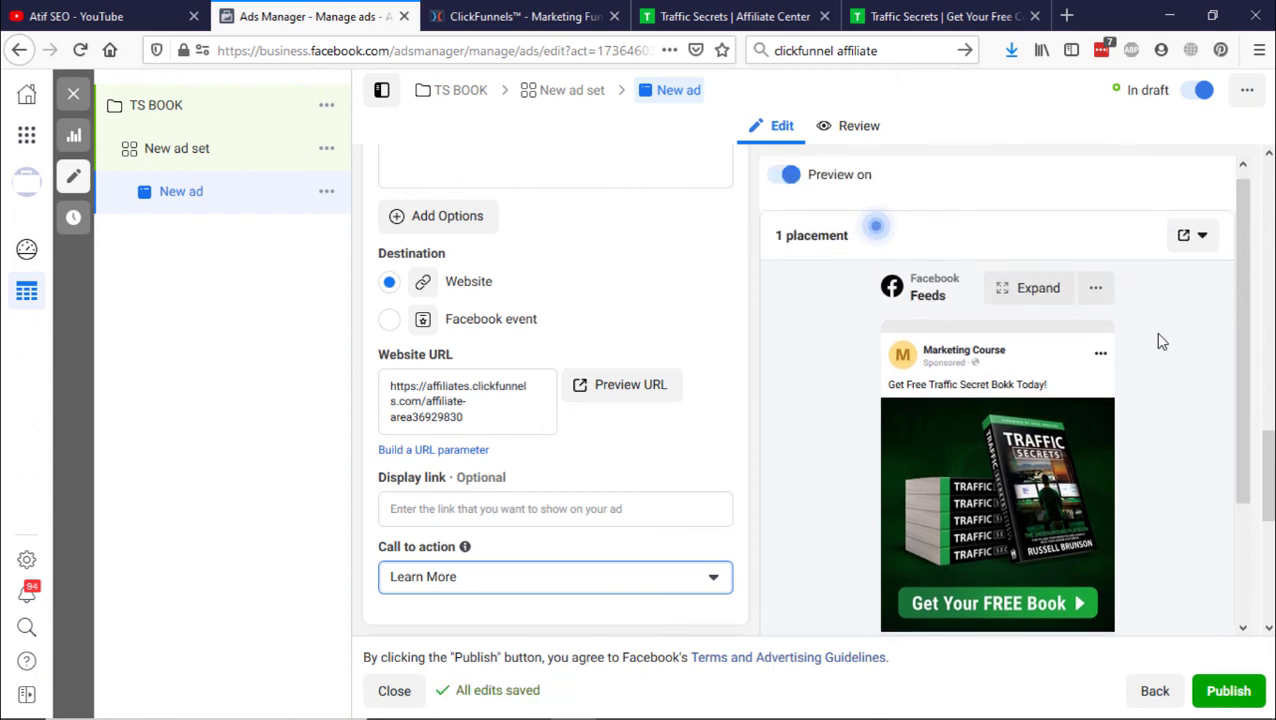
left_click(1203, 238)
left_click(1160, 383)
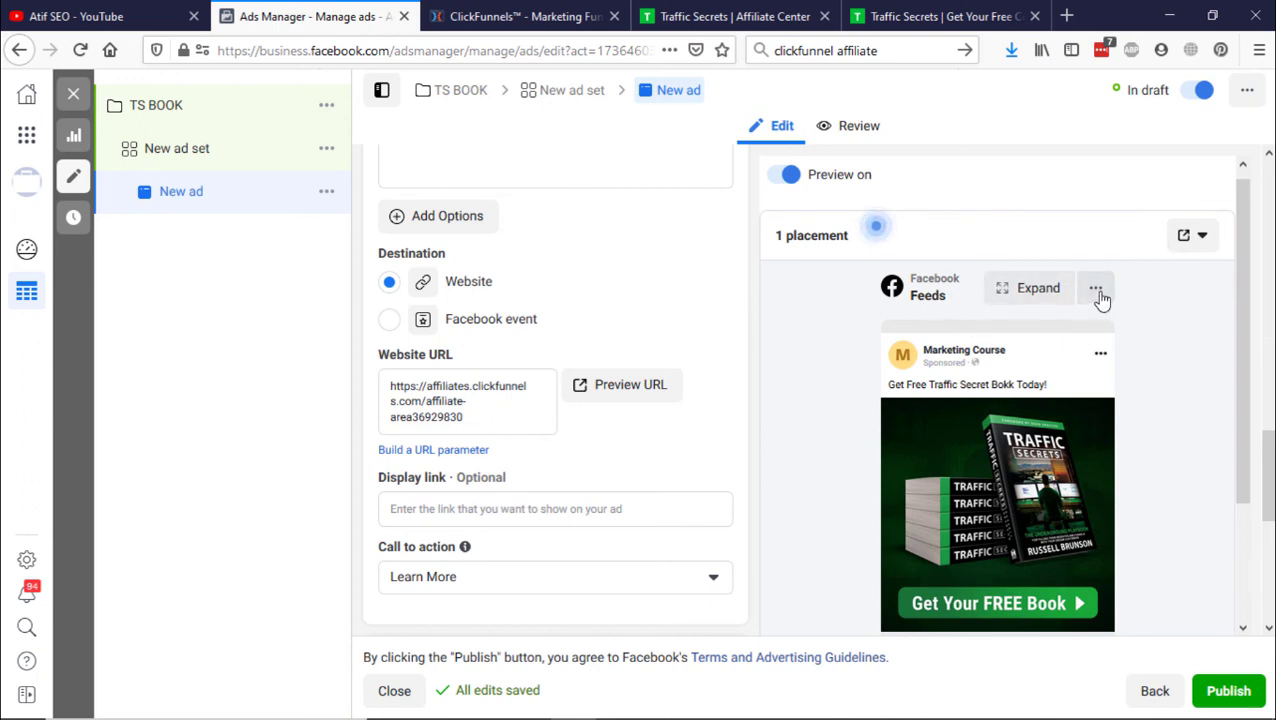
scroll(1170, 365, "down", 3)
scroll(1175, 372, "down", 2)
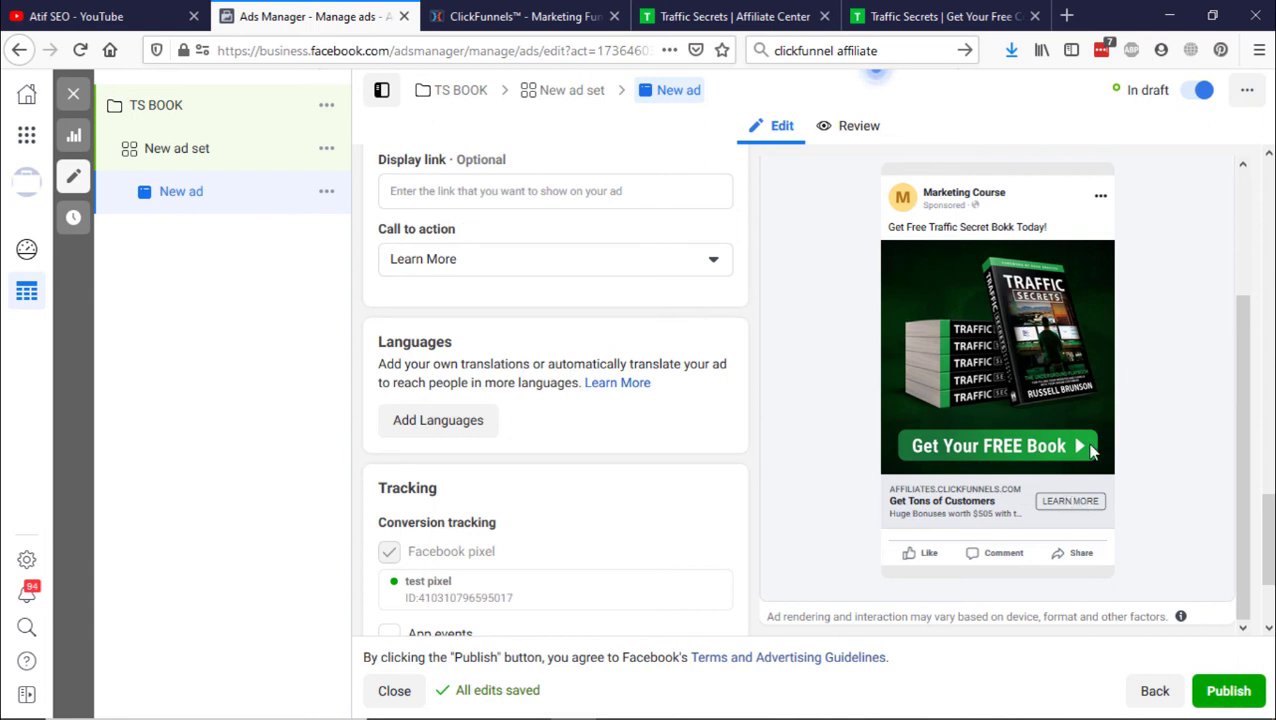
scroll(698, 447, "down", 3)
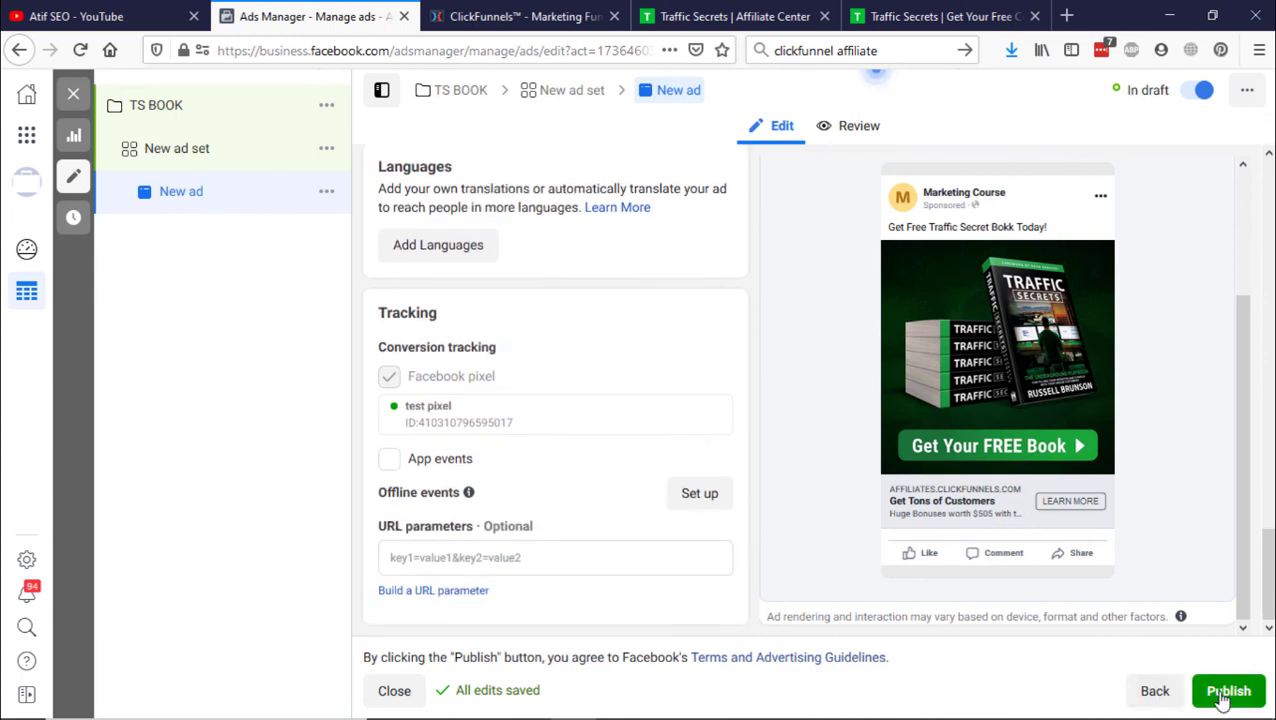